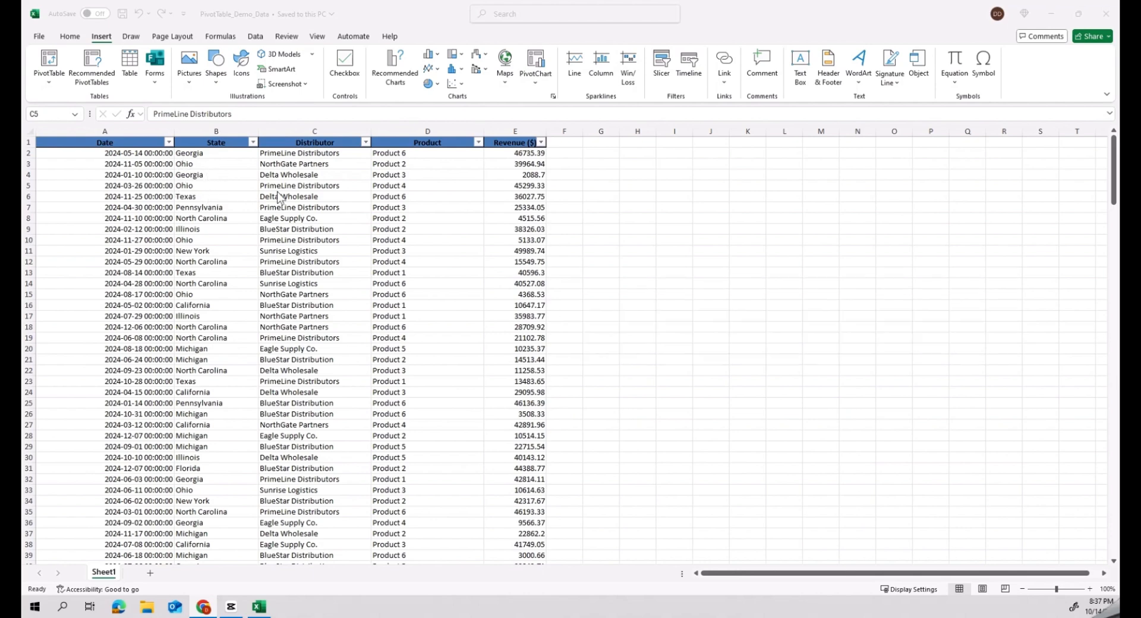
# - Review the filter lists of the State, Distributor and Product columns without applying any filter
pyautogui.click(315, 174)
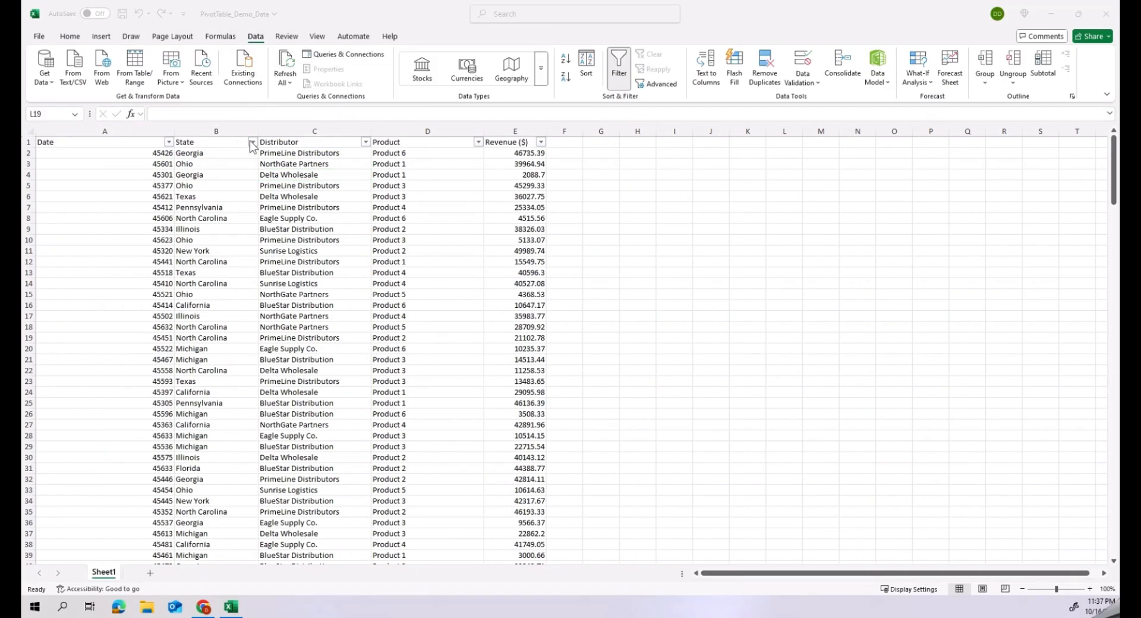
pyautogui.click(253, 142)
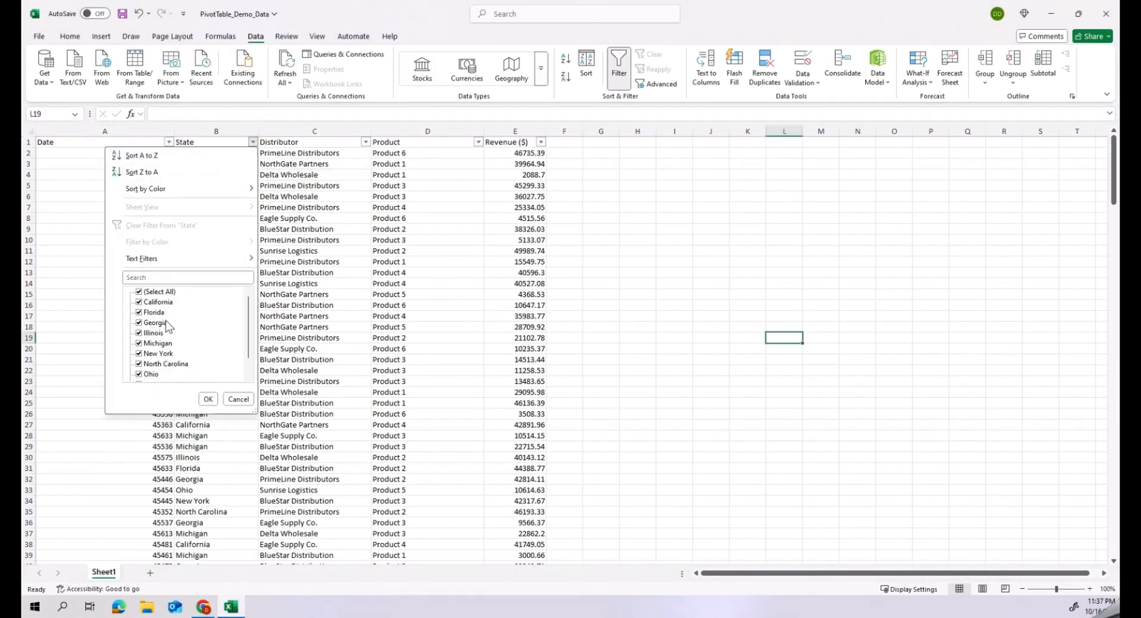
pyautogui.scroll(-1, 169, 330)
pyautogui.click(351, 142)
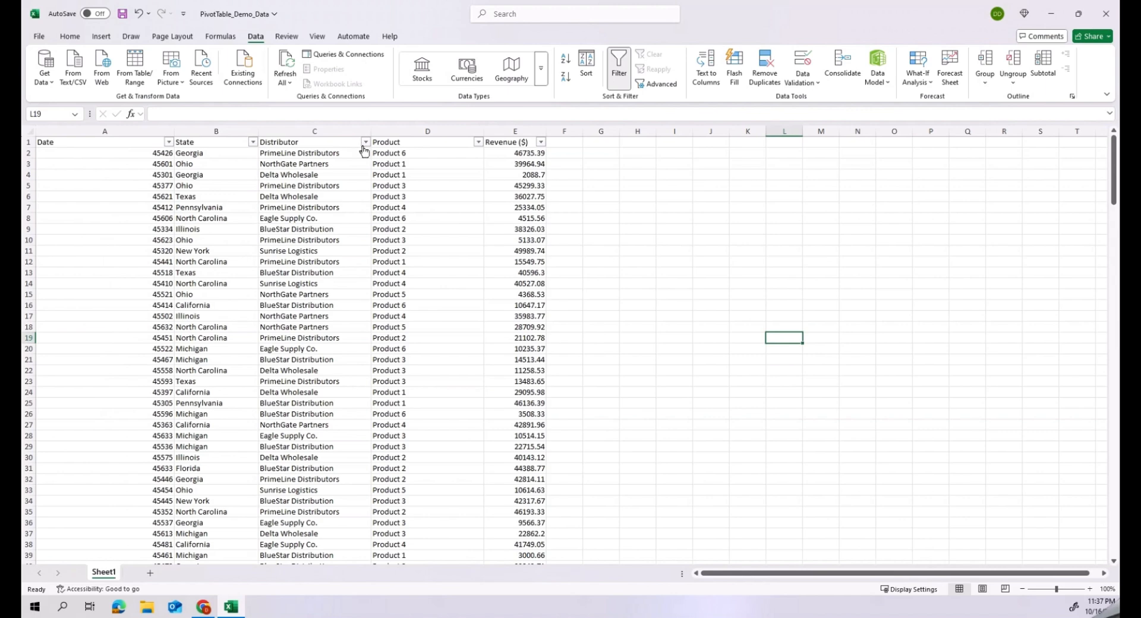
pyautogui.click(366, 143)
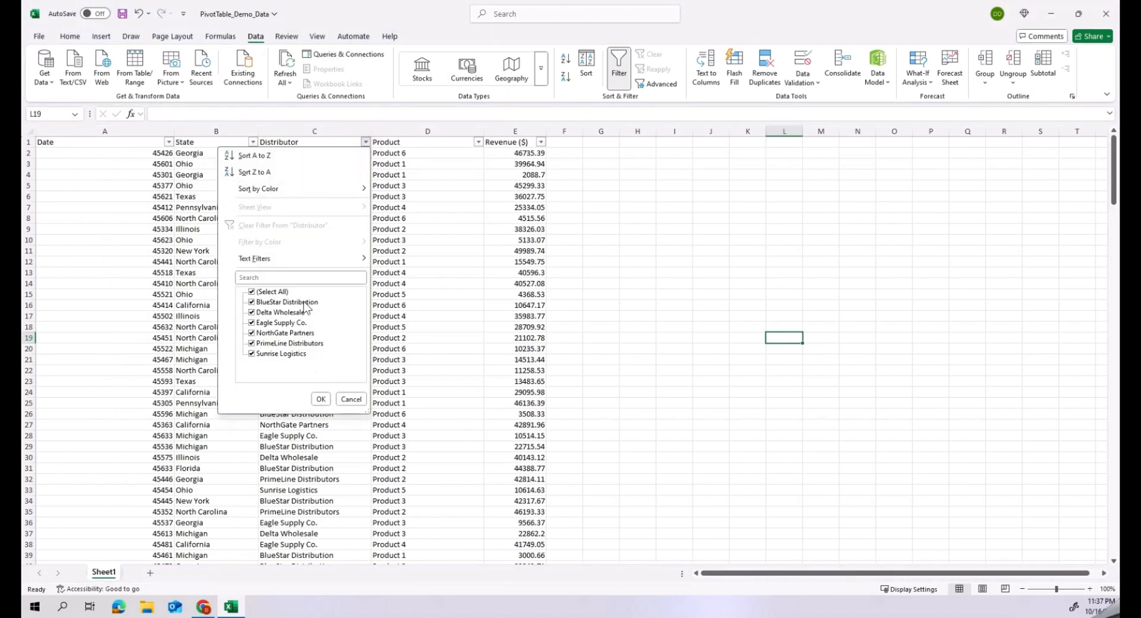
pyautogui.click(350, 399)
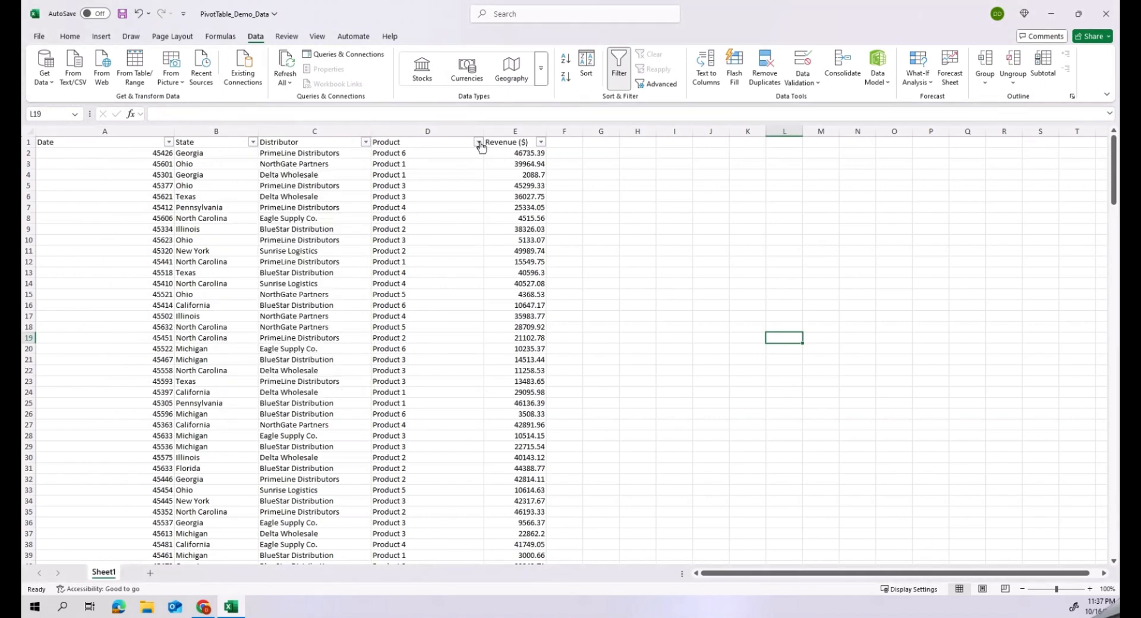
pyautogui.click(478, 142)
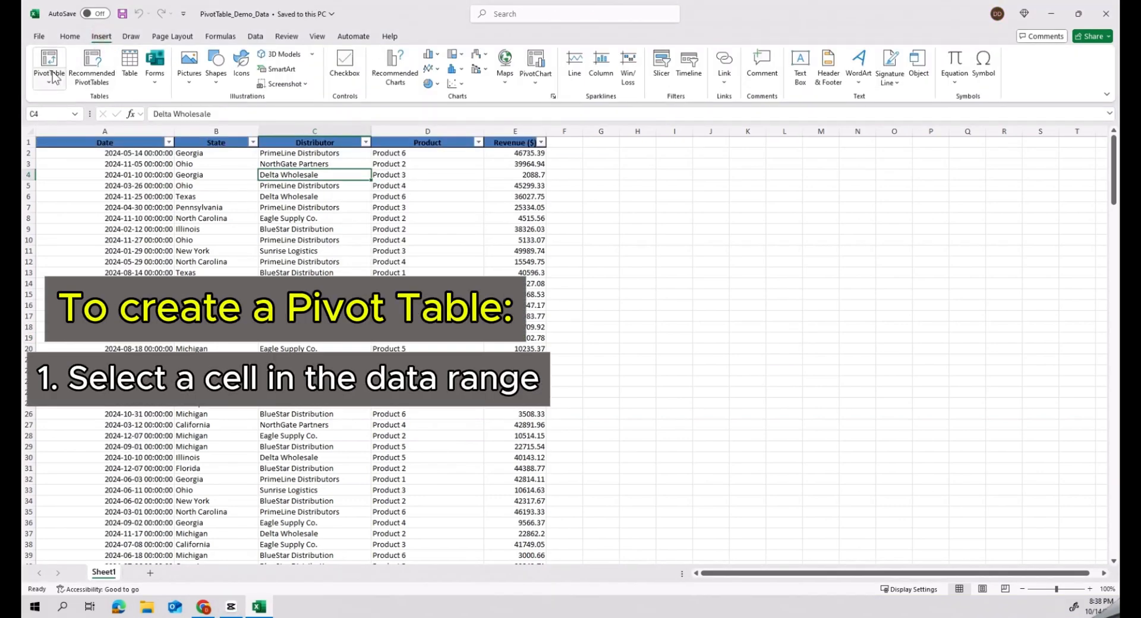
pyautogui.click(50, 81)
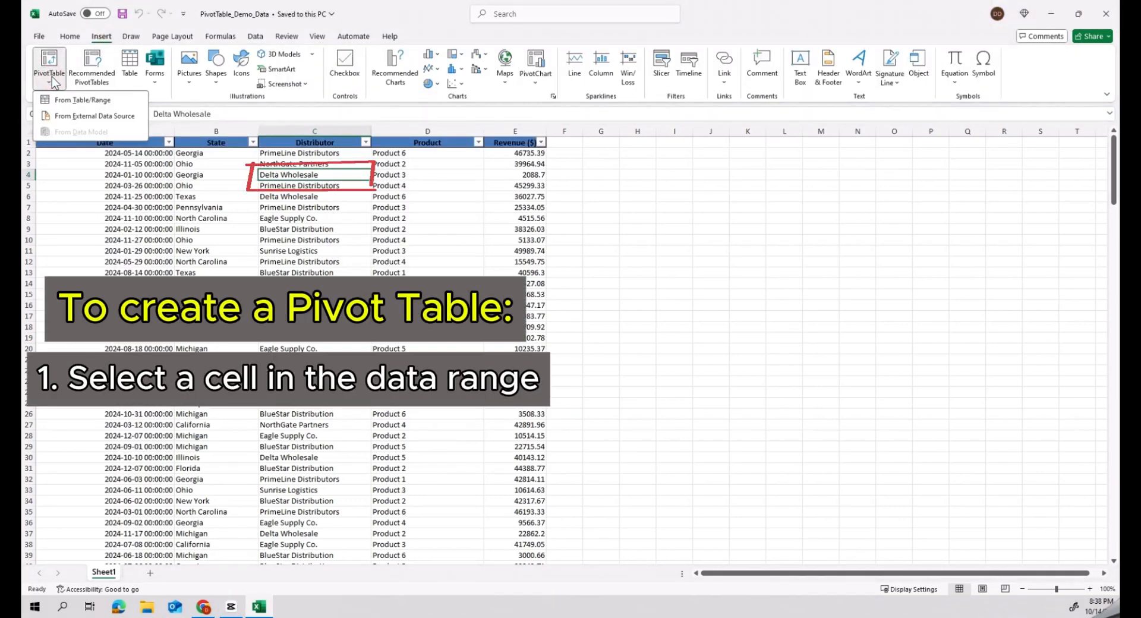
pyautogui.click(80, 101)
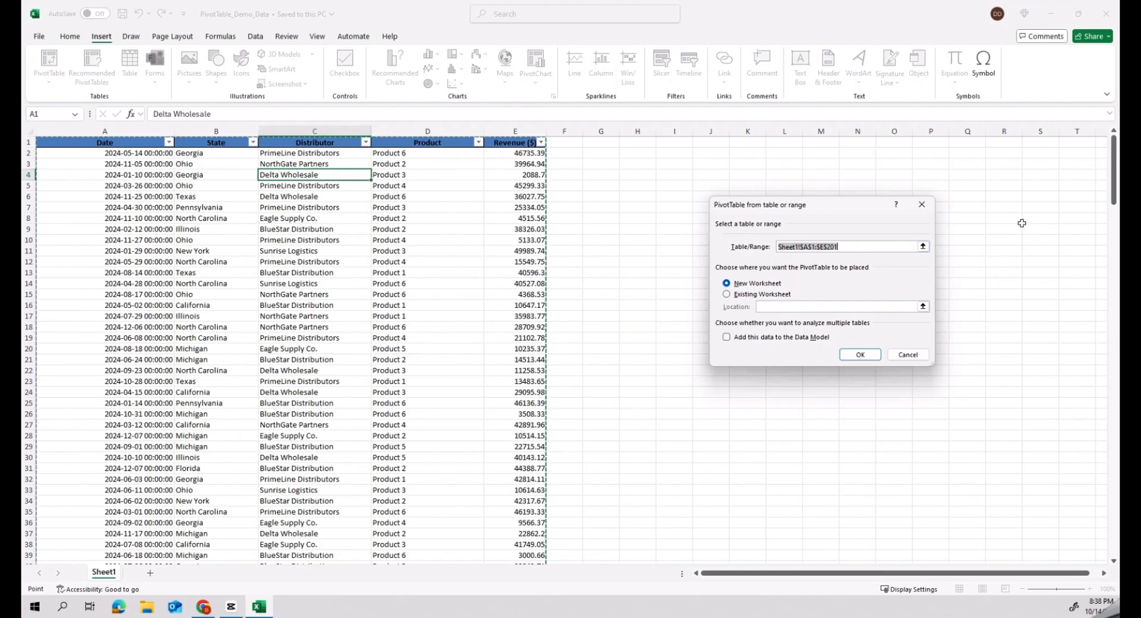
pyautogui.moveTo(1116, 193); pyautogui.dragTo(1099, 532)
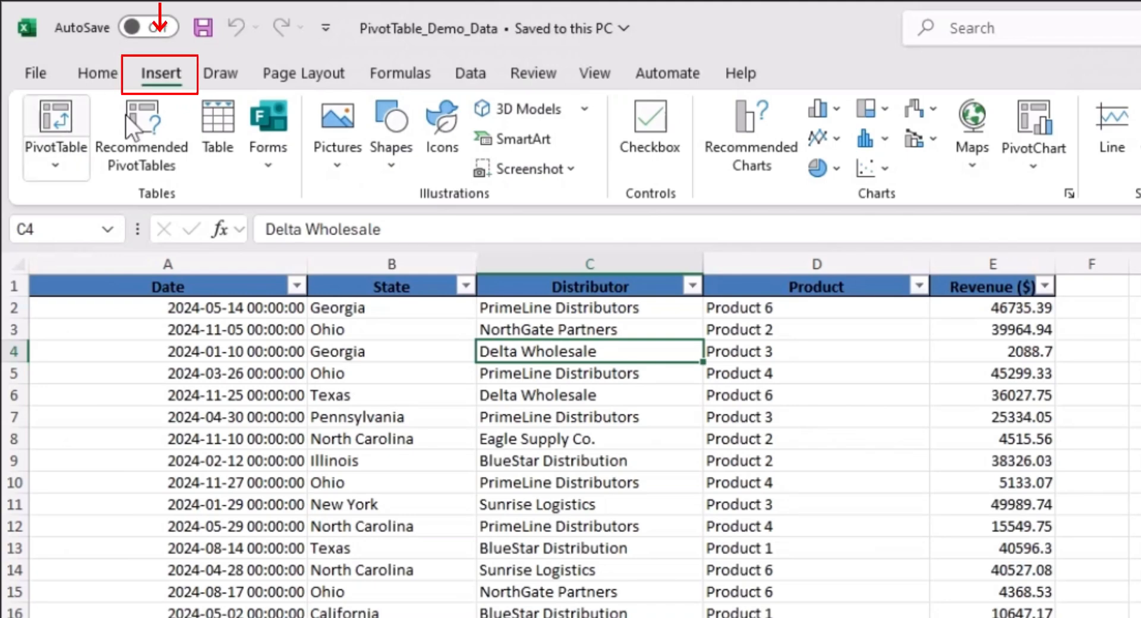
# - Convert the range A1:E201 into a table with headers and apply a green light table style with gridlines
pyautogui.click(168, 77)
pyautogui.click(211, 128)
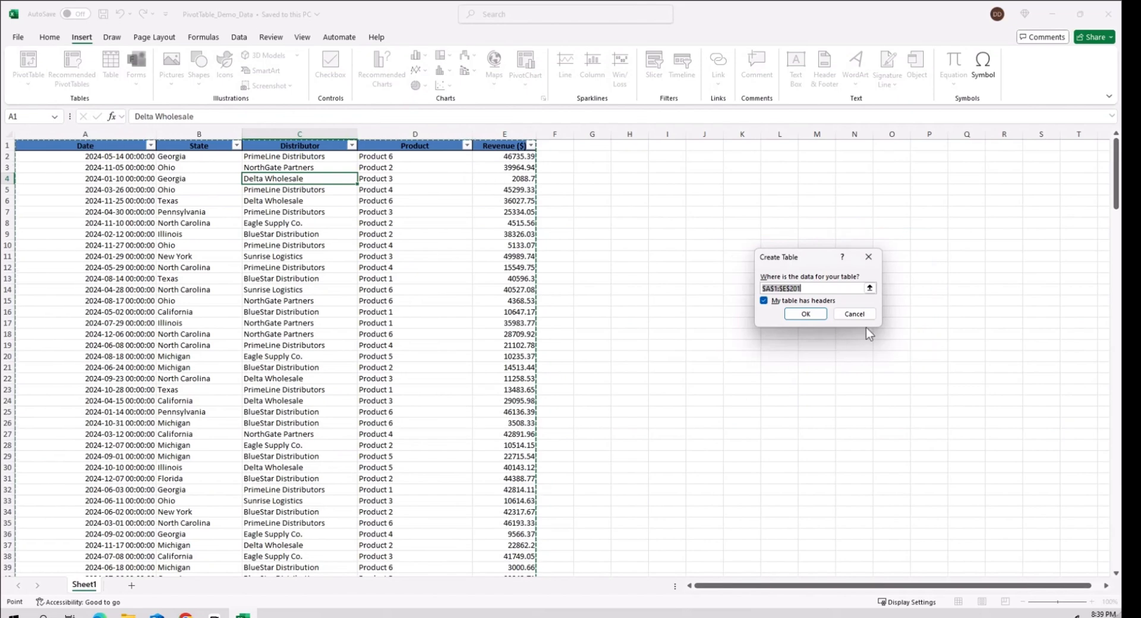
pyautogui.click(764, 300)
pyautogui.click(805, 314)
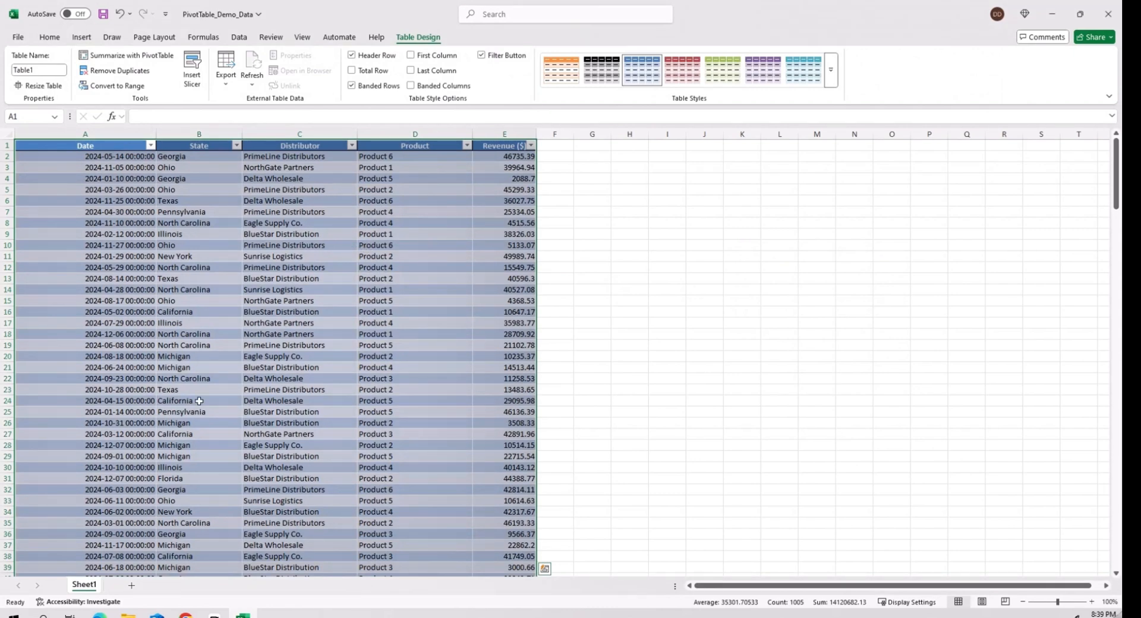
pyautogui.click(831, 70)
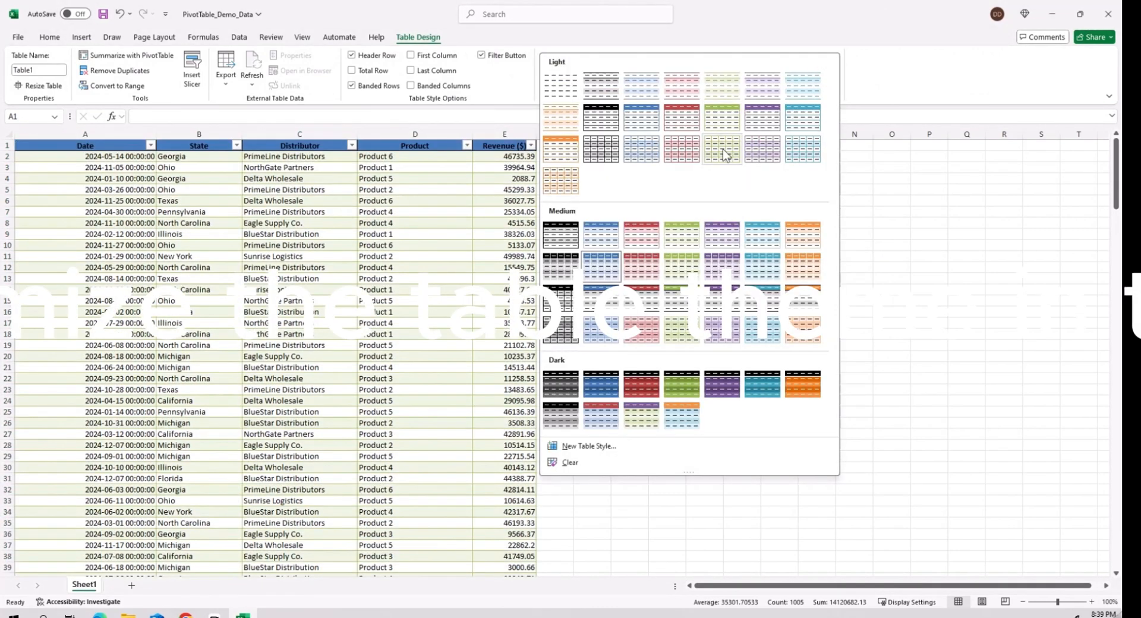
pyautogui.click(723, 149)
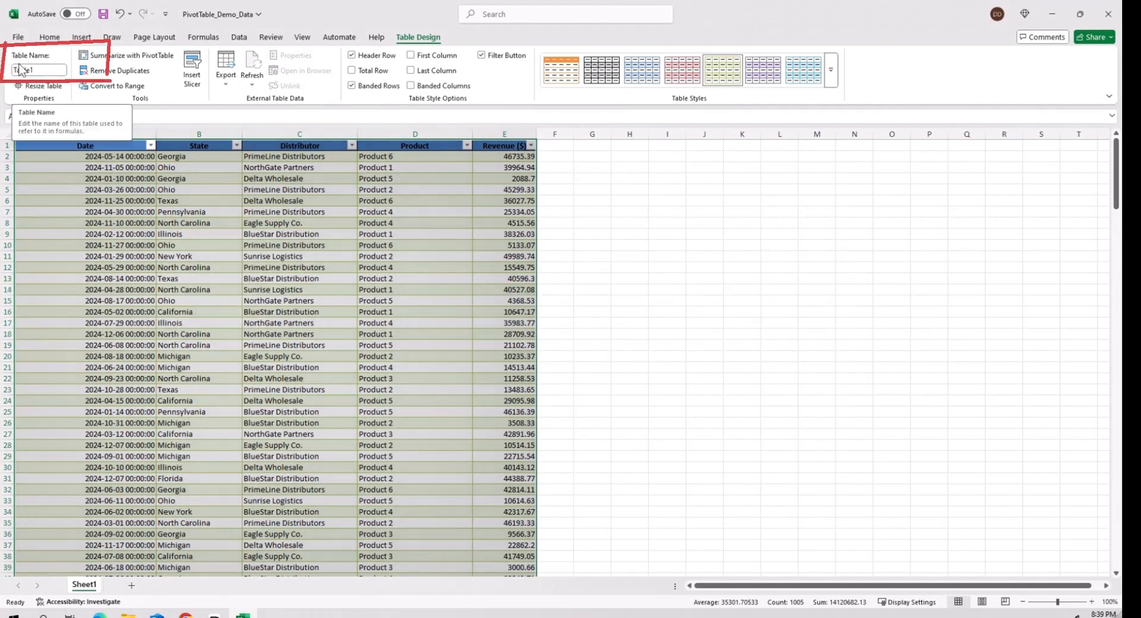
# - Rename the table as Data
pyautogui.click(32, 70)
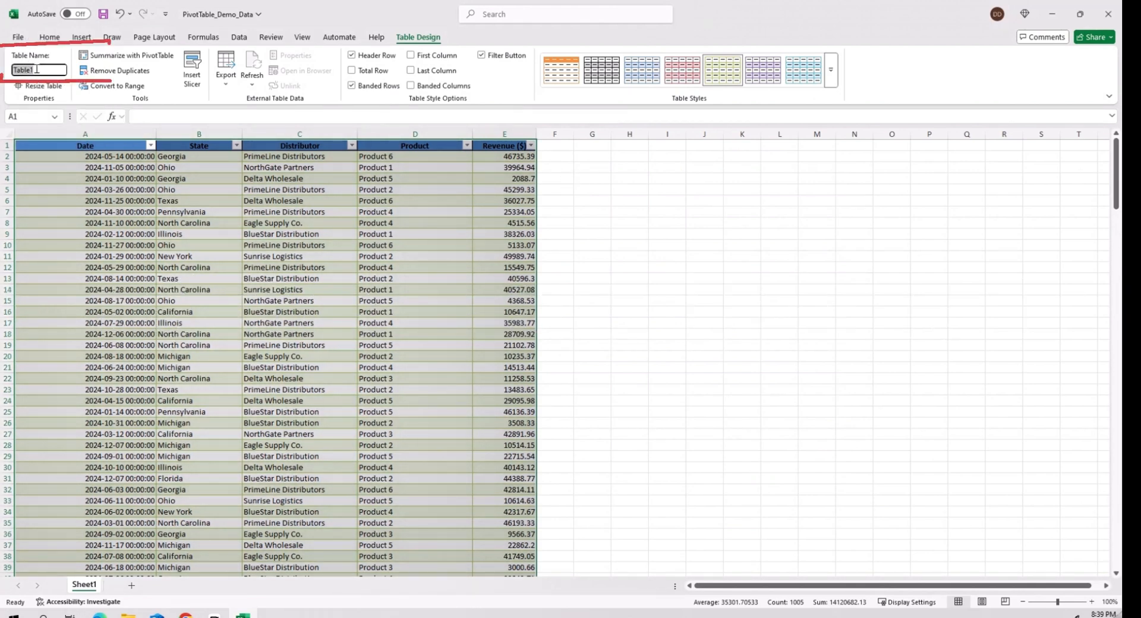
pyautogui.press('BackSpace')
pyautogui.write('Dat')
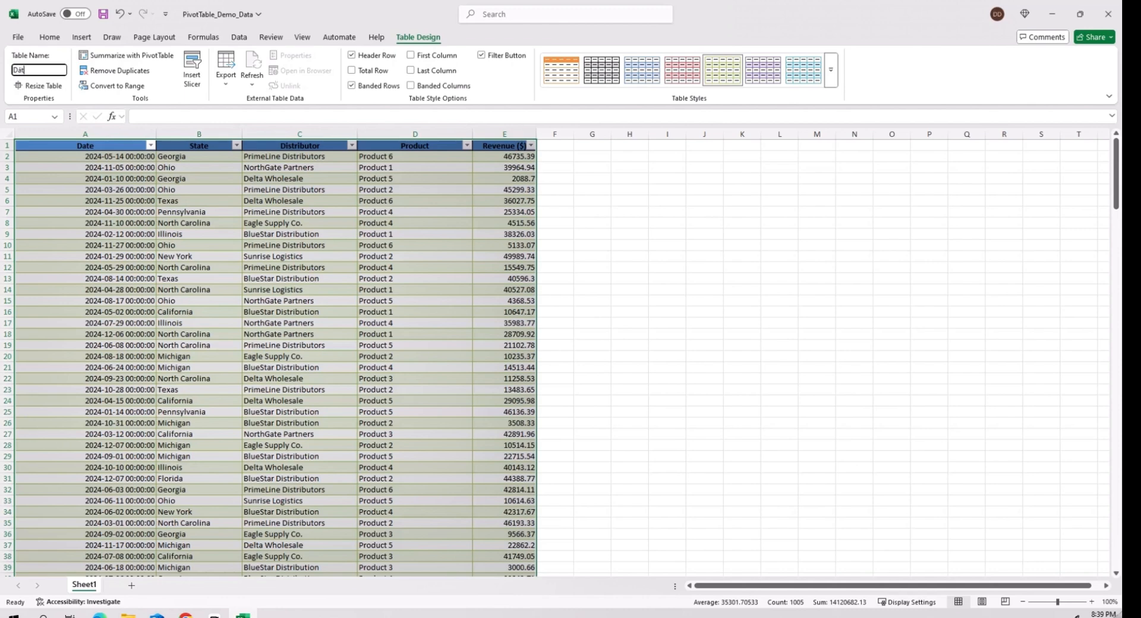
pyautogui.write('a')
pyautogui.press('Return')
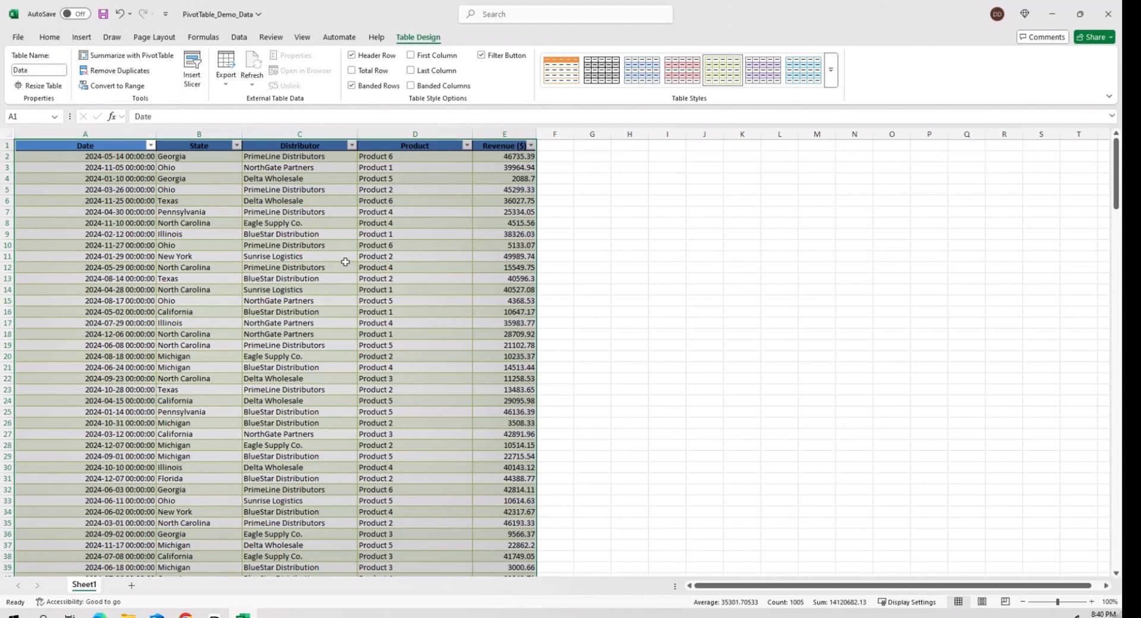
# - Create a PivotTable from the Data table on a new worksheet
pyautogui.click(83, 38)
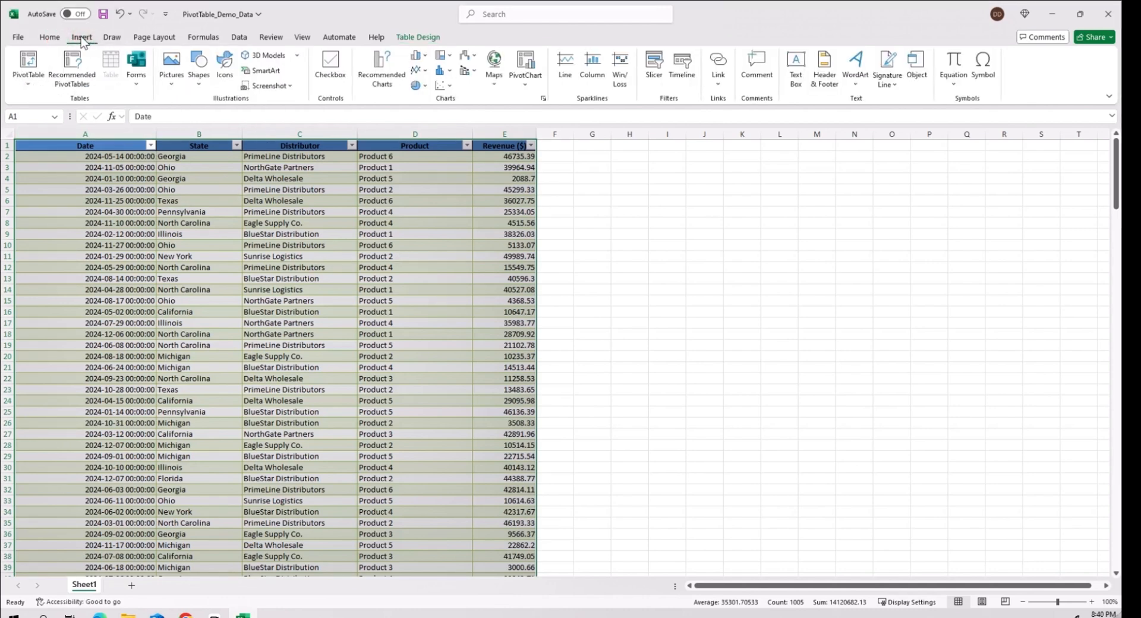
pyautogui.click(30, 78)
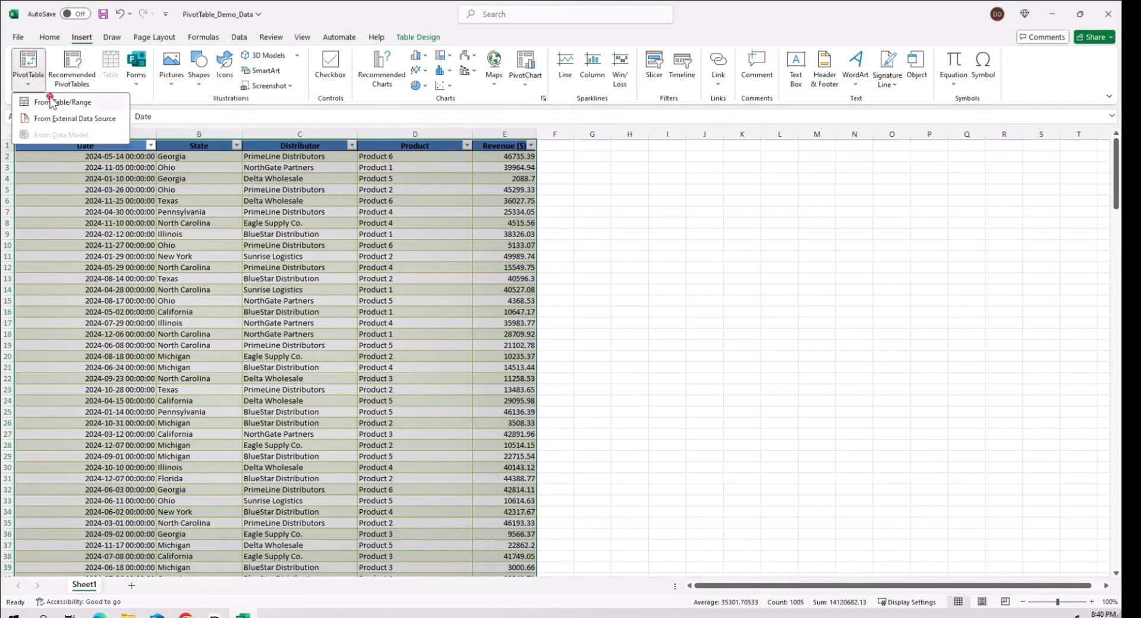
pyautogui.click(49, 102)
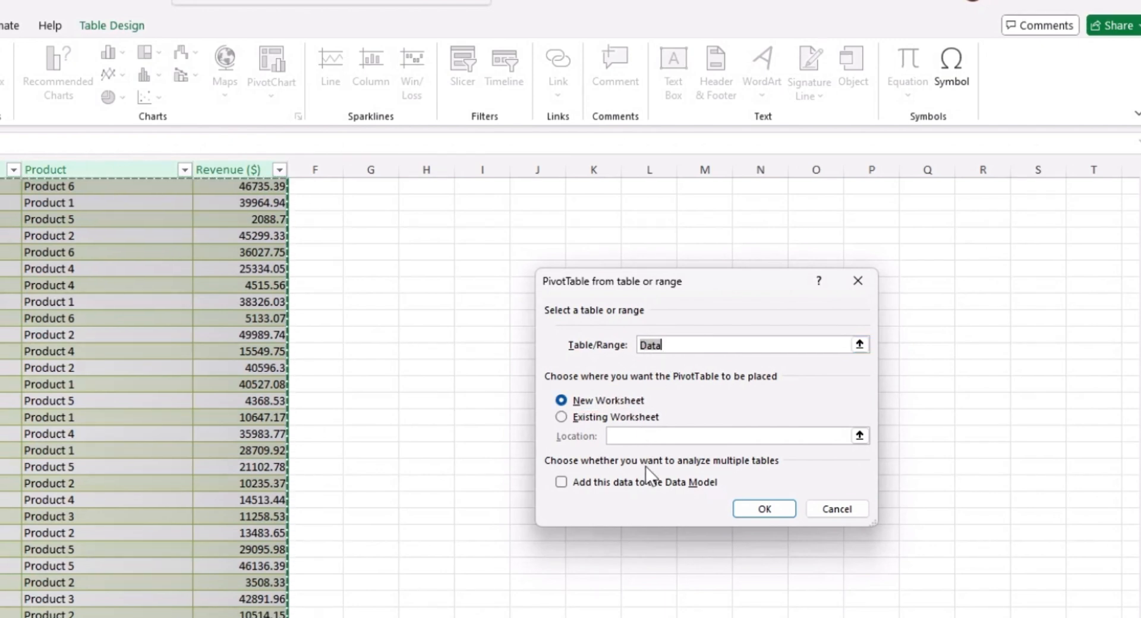
pyautogui.click(765, 508)
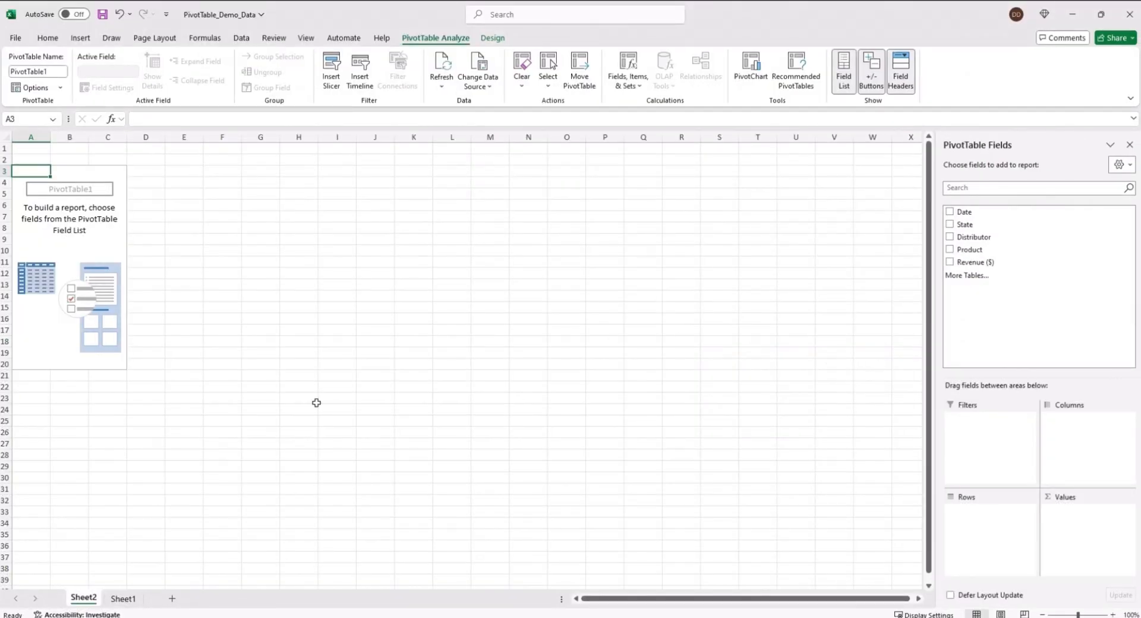
# - Rename the new PivotTable worksheet as Report
pyautogui.doubleClick(83, 598)
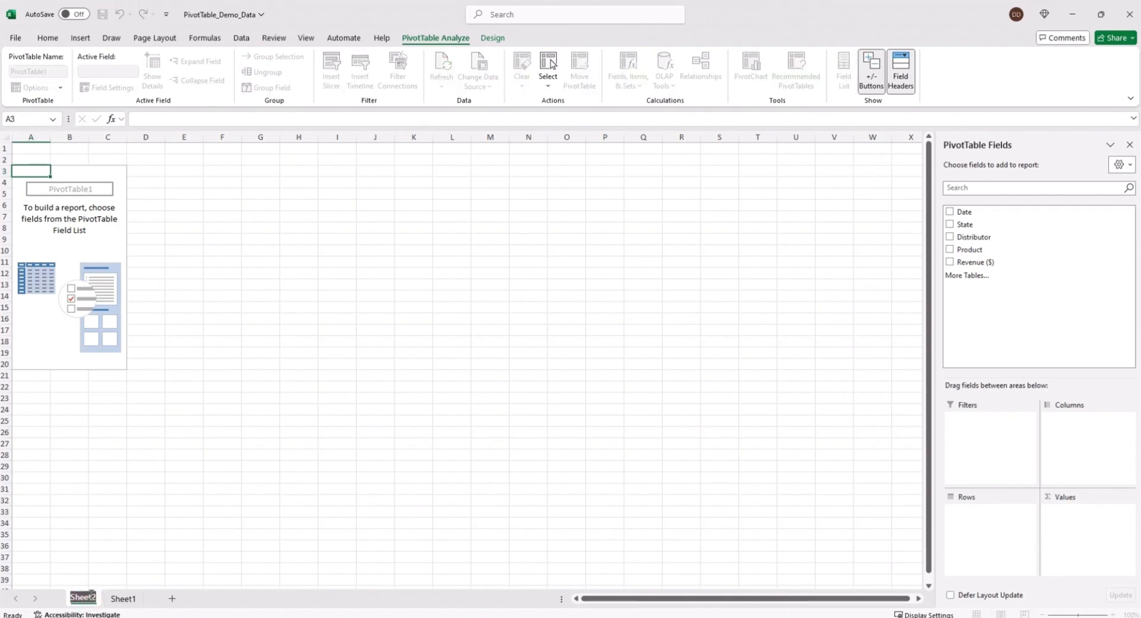
pyautogui.press('BackSpace')
pyautogui.write('Report')
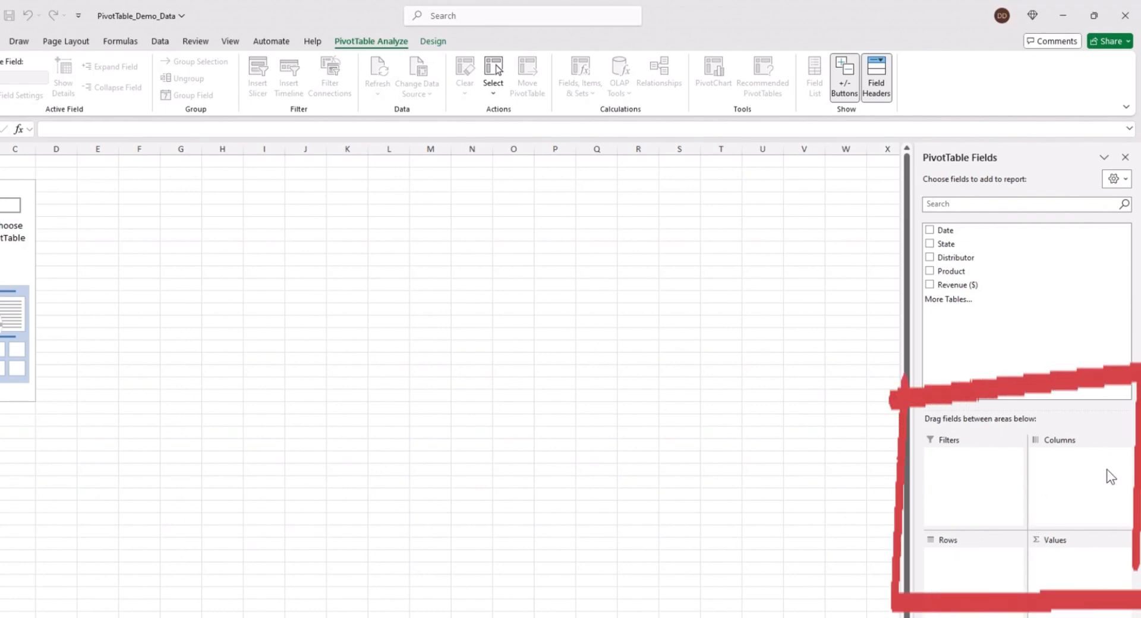
# - Lay out the PivotTable with State as filter, Product as rows, Distributor as columns and Revenue ($) as values
pyautogui.click(1085, 475)
pyautogui.click(1062, 570)
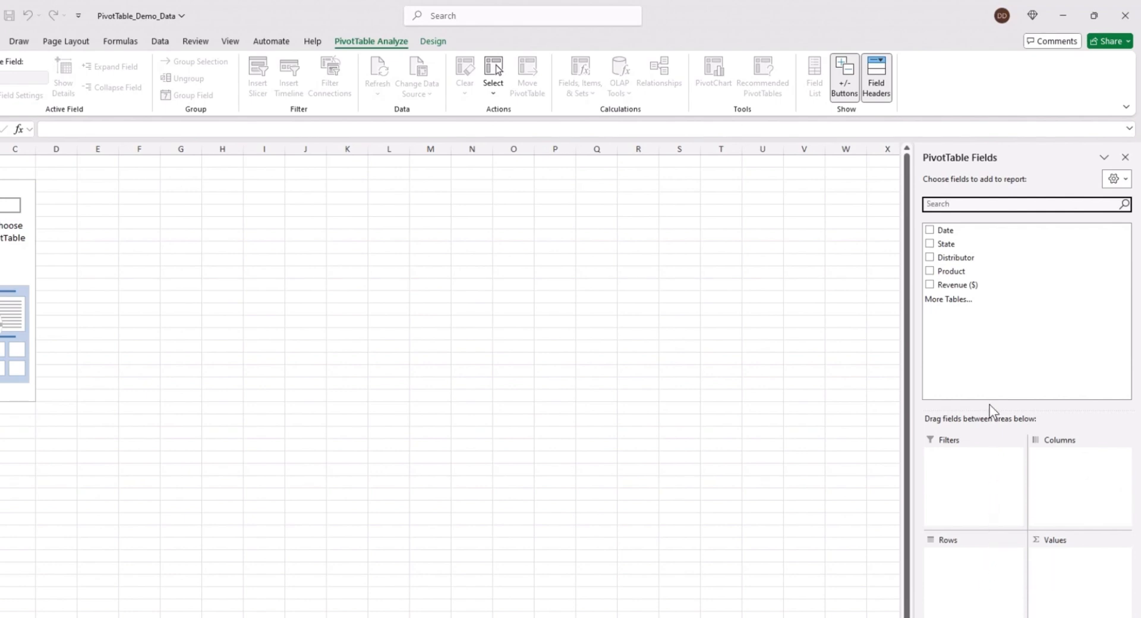
pyautogui.moveTo(946, 243); pyautogui.dragTo(962, 487)
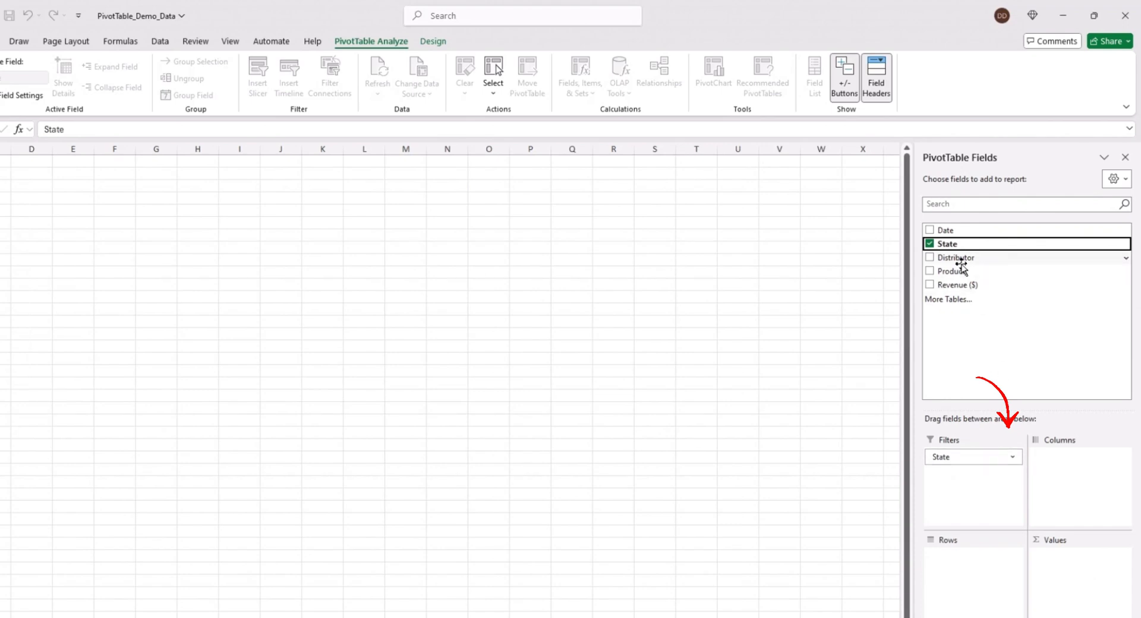
pyautogui.moveTo(962, 271); pyautogui.dragTo(1046, 569)
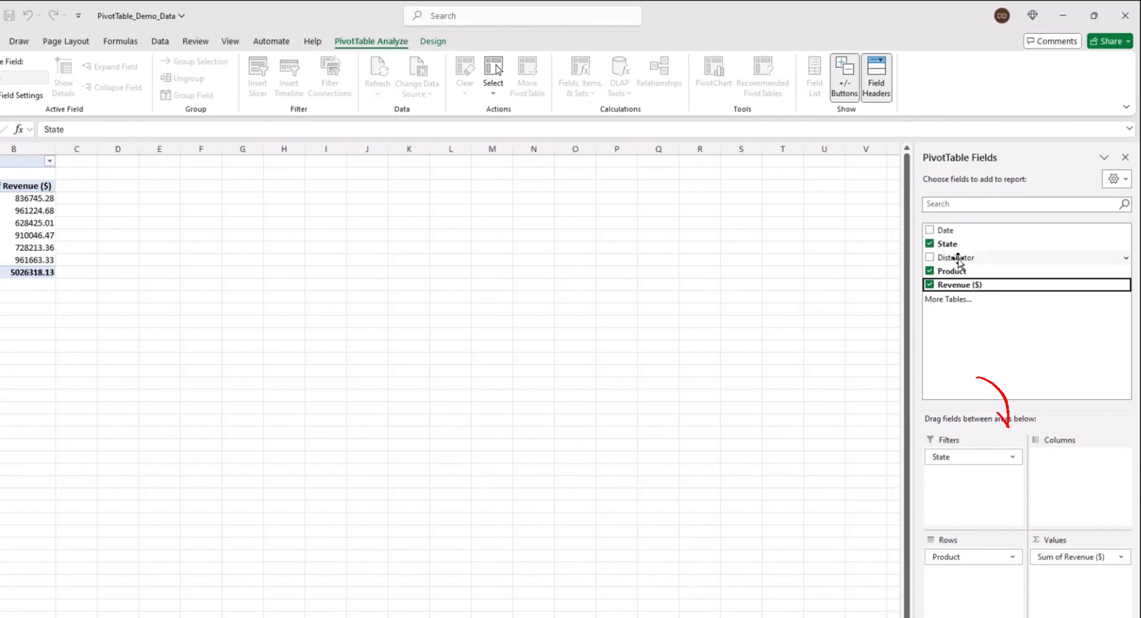
pyautogui.moveTo(957, 259); pyautogui.dragTo(1050, 467)
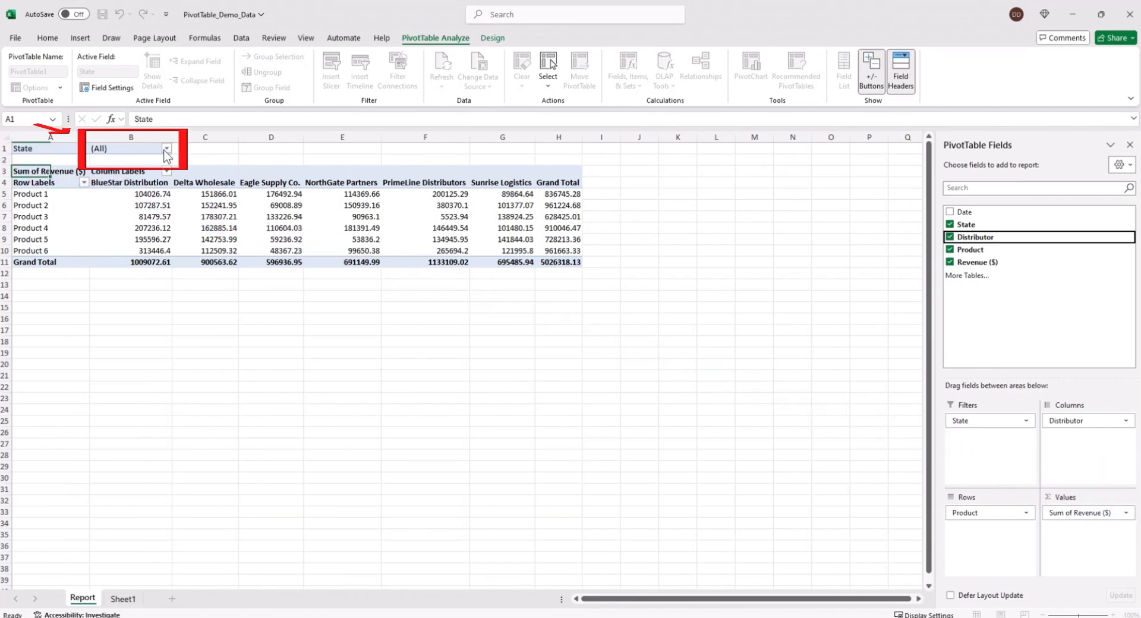
# - Filter the report by multiple states, excluding Florida, Michigan and North Carolina
pyautogui.click(166, 148)
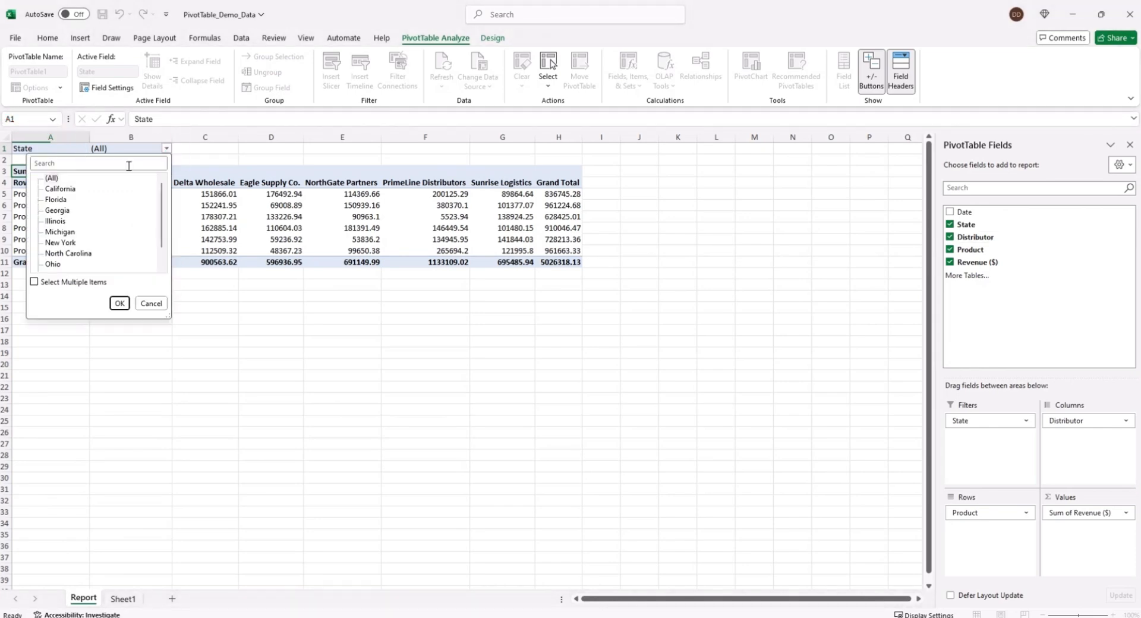
pyautogui.scroll(-1, 69, 232)
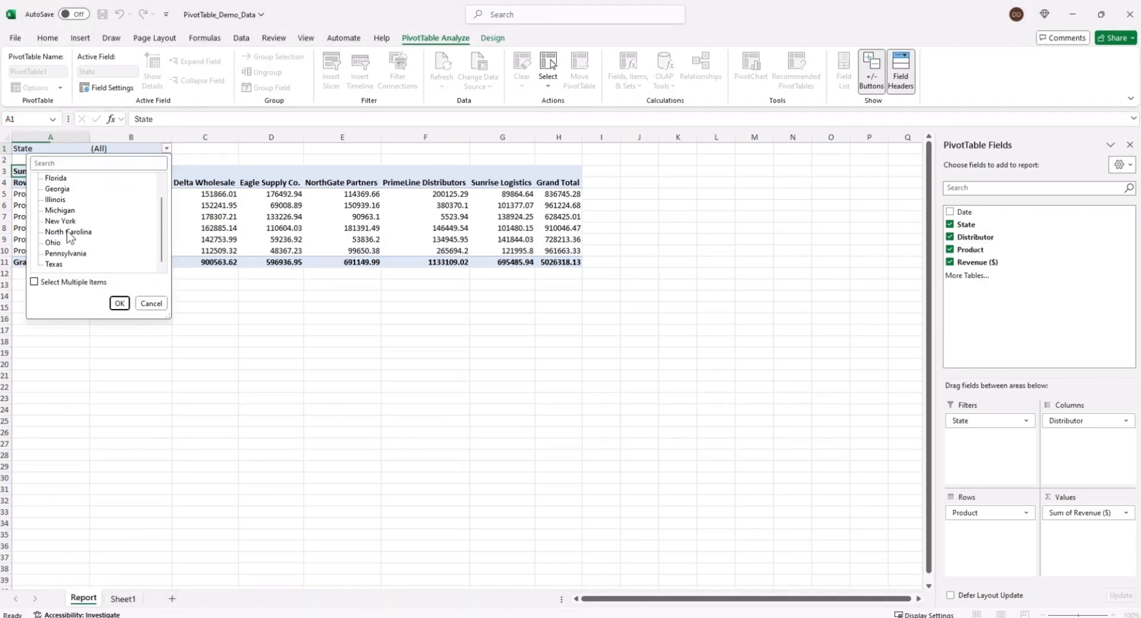
pyautogui.click(33, 282)
pyautogui.scroll(1, 65, 220)
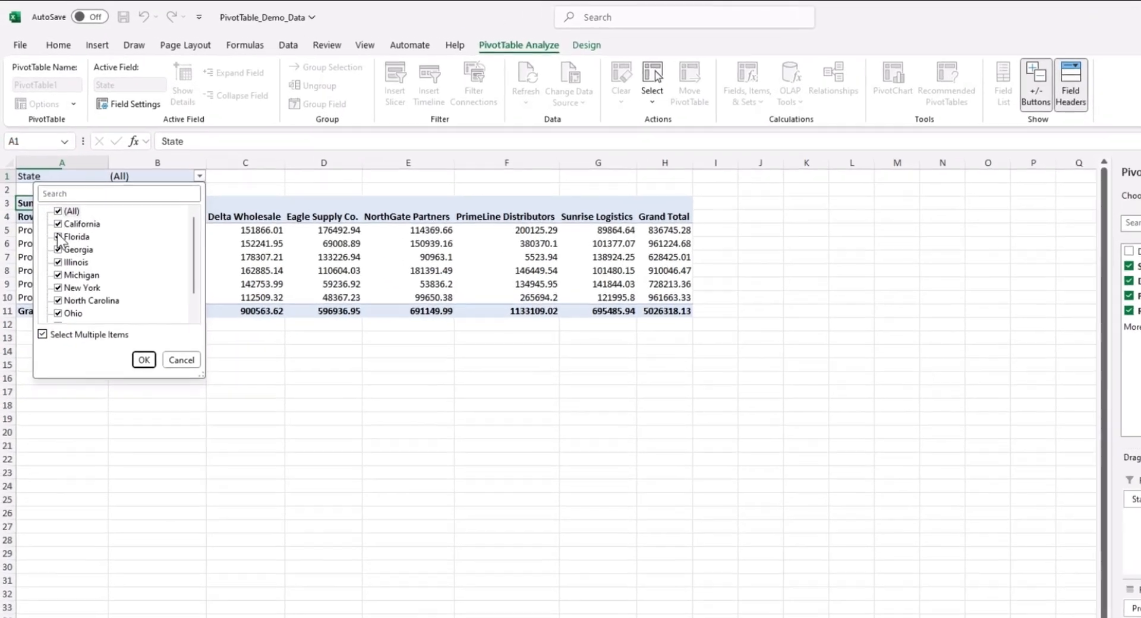
pyautogui.click(48, 199)
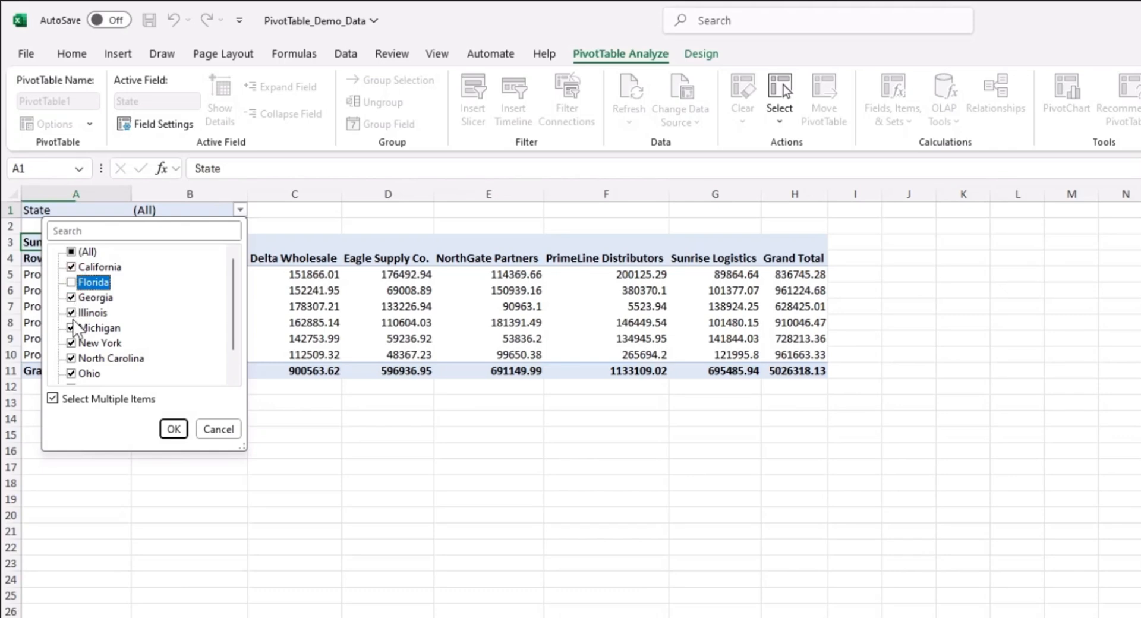
pyautogui.click(72, 328)
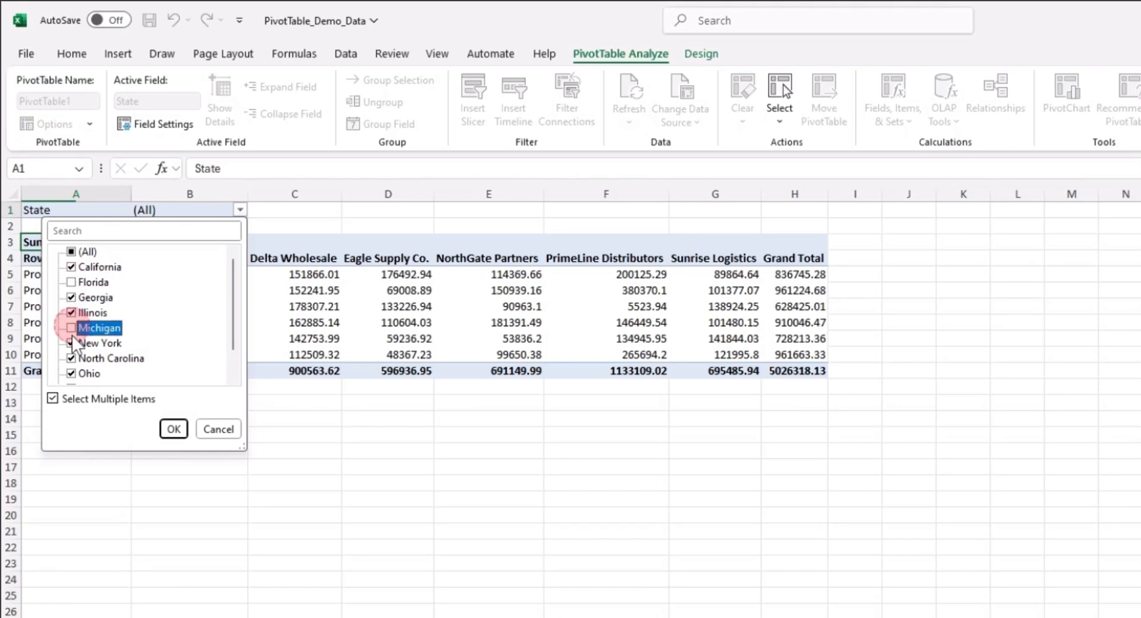
pyautogui.click(72, 358)
pyautogui.click(185, 429)
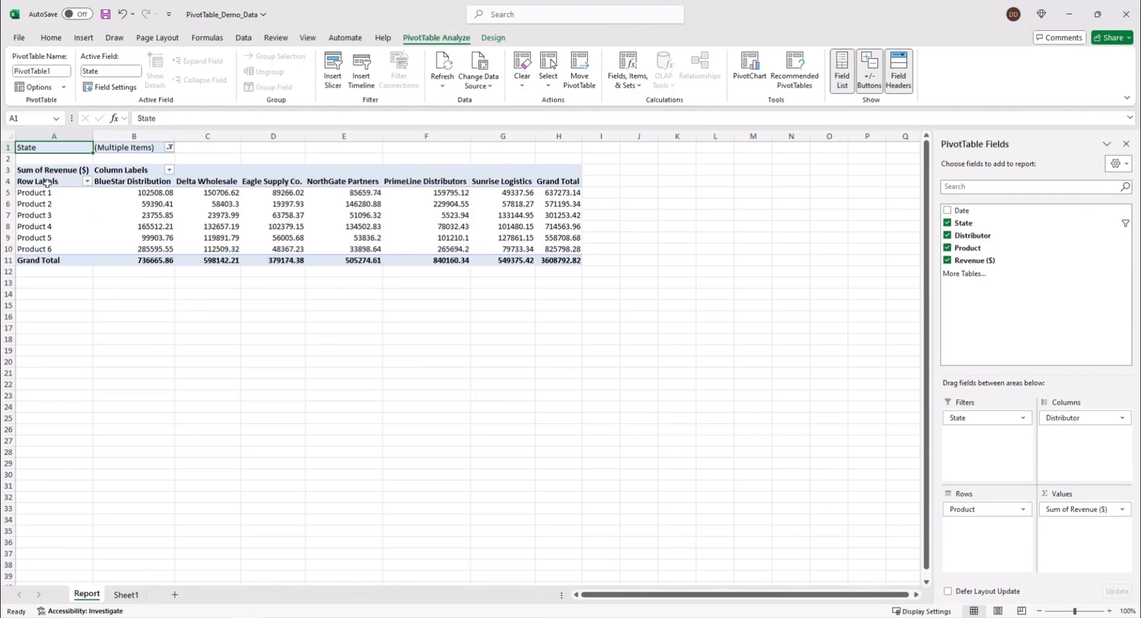
# - Change the Revenue ($) value field in the PivotTable to summarize by Average
pyautogui.moveTo(133, 193); pyautogui.dragTo(564, 252)
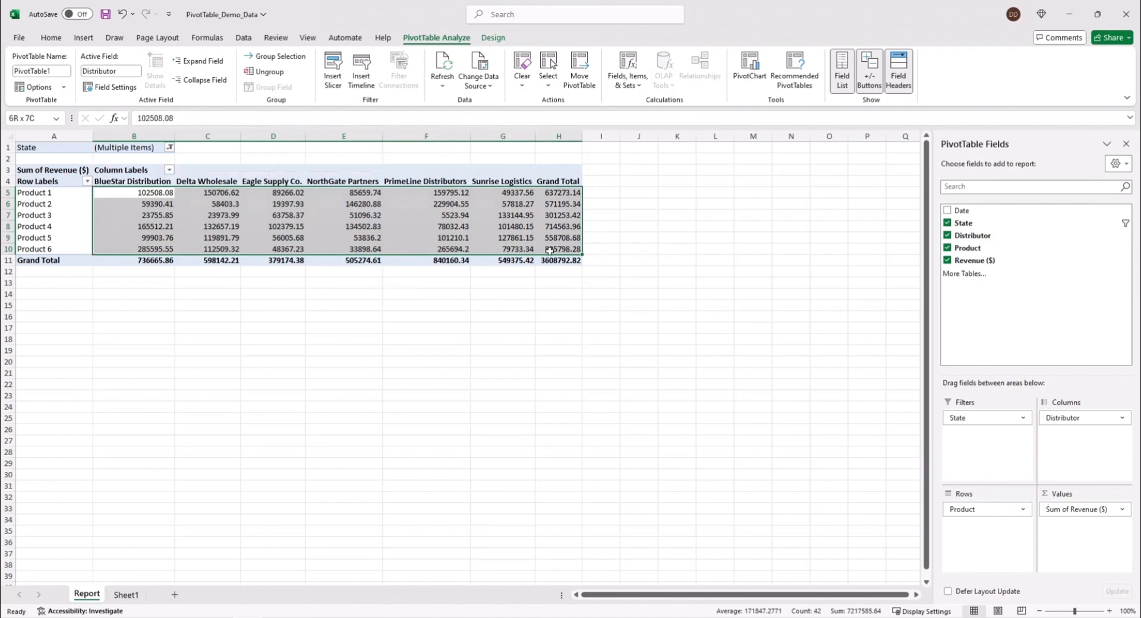
pyautogui.moveTo(550, 250); pyautogui.dragTo(518, 251)
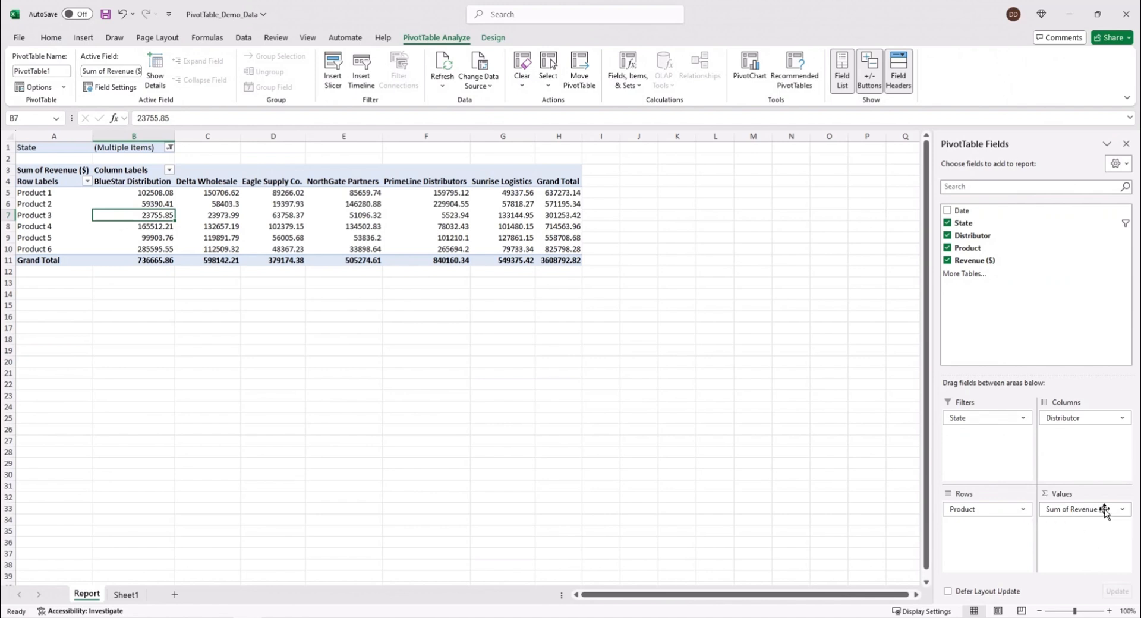
pyautogui.click(1110, 511)
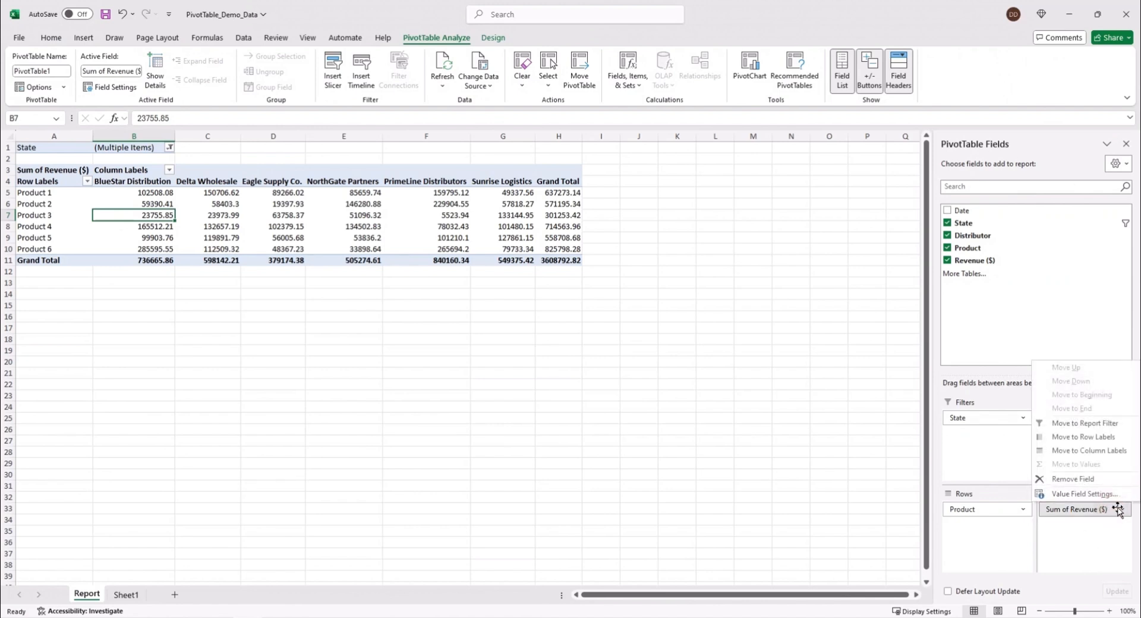
pyautogui.click(1123, 511)
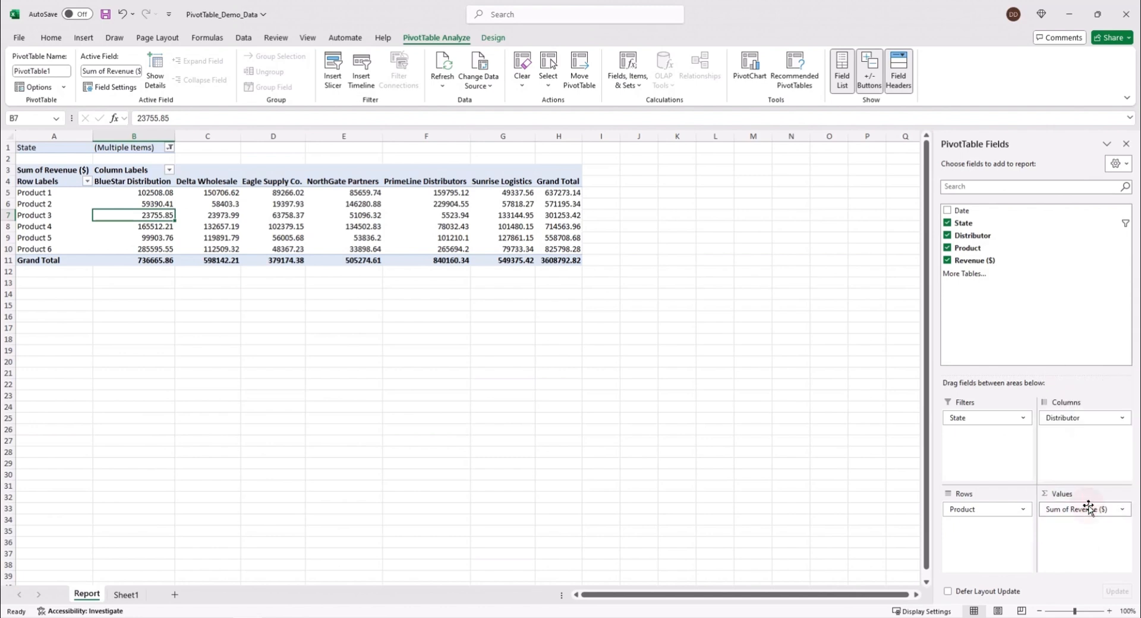
pyautogui.click(1122, 511)
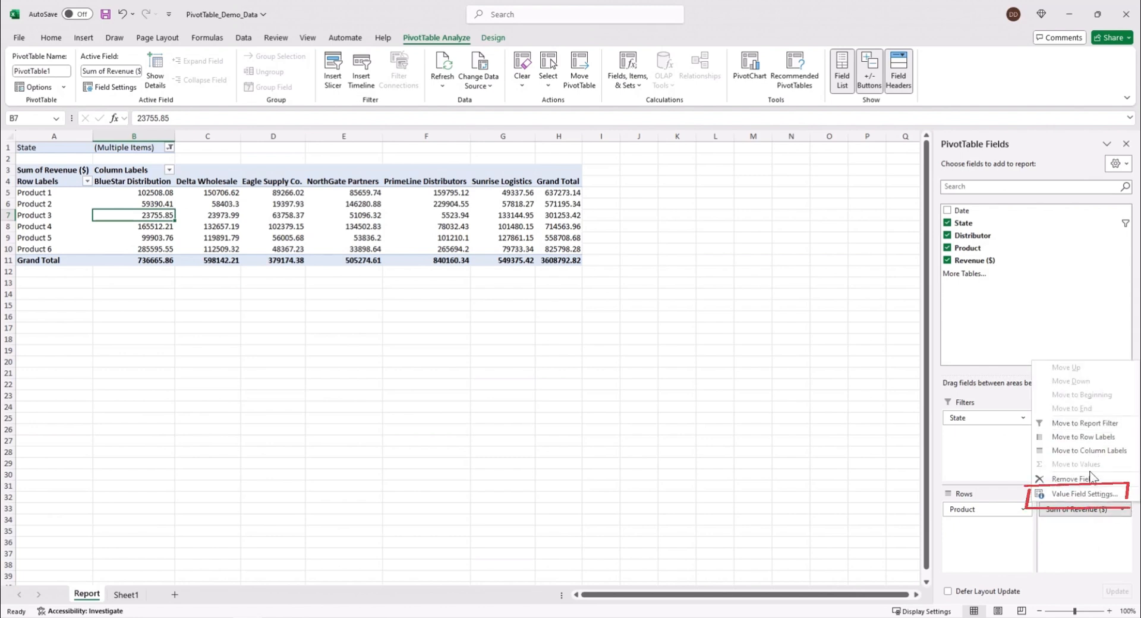
pyautogui.click(1087, 495)
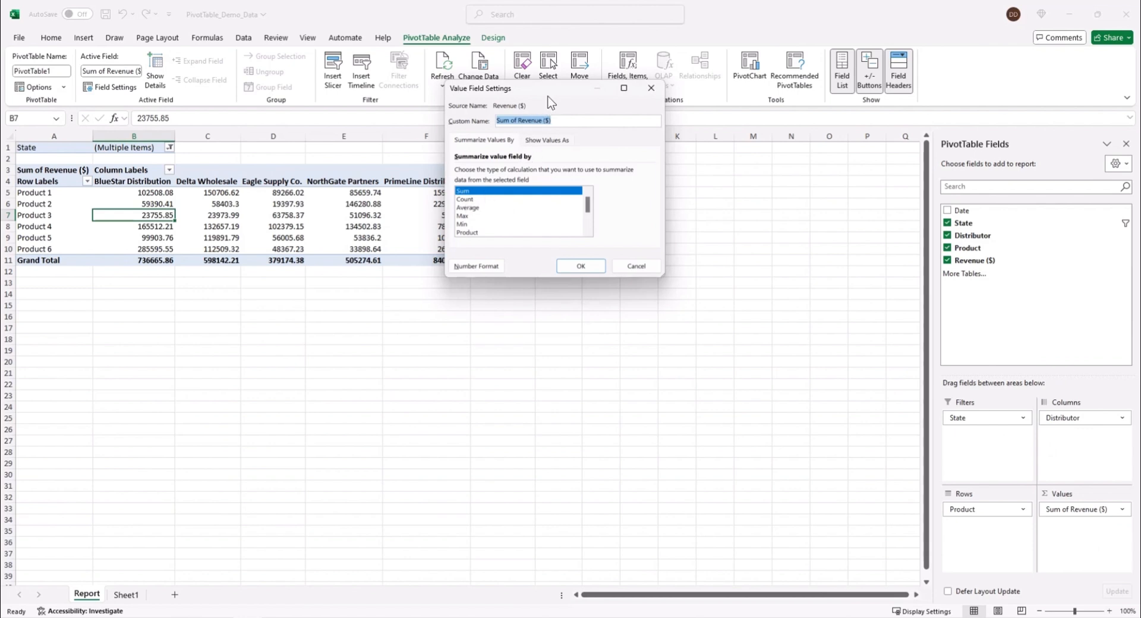
pyautogui.moveTo(548, 100); pyautogui.dragTo(719, 240)
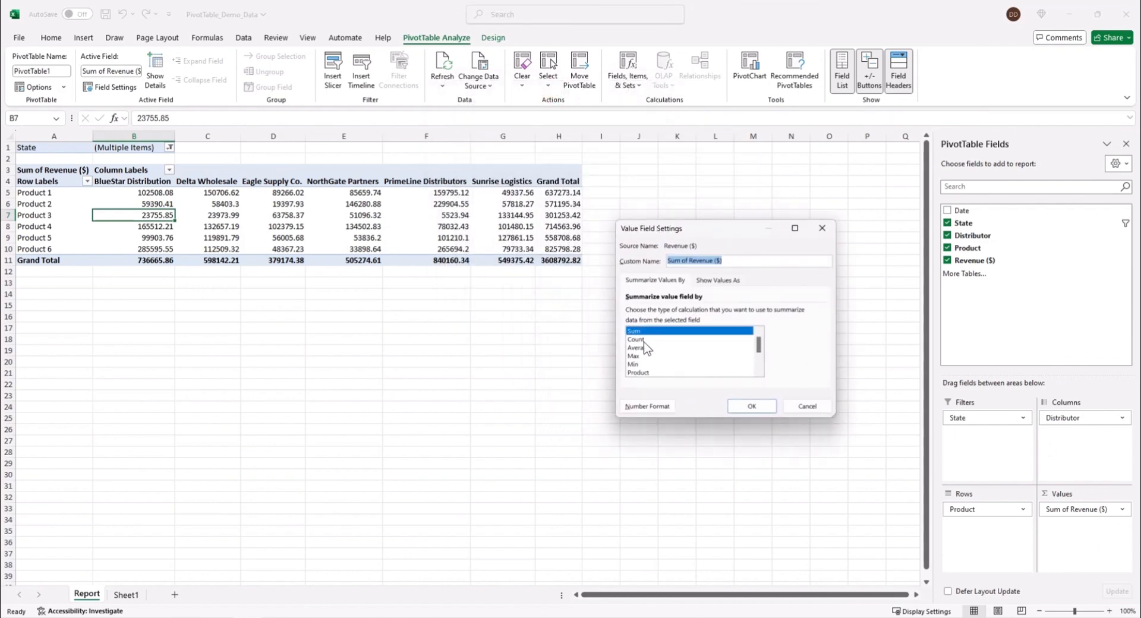
pyautogui.click(638, 347)
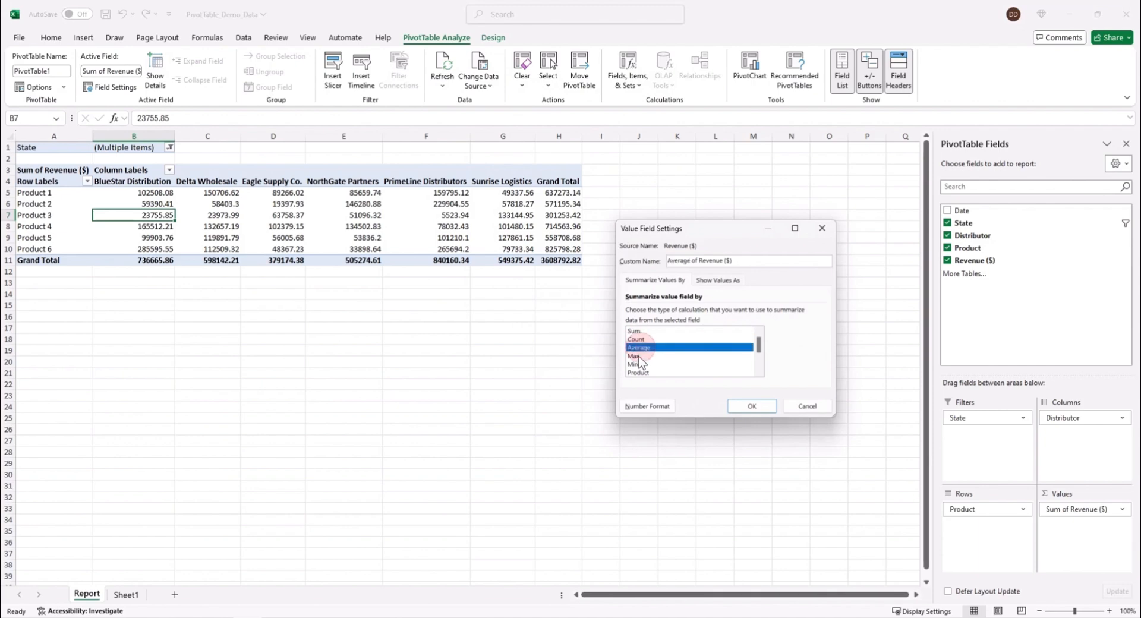
pyautogui.click(635, 356)
pyautogui.click(634, 364)
pyautogui.click(638, 373)
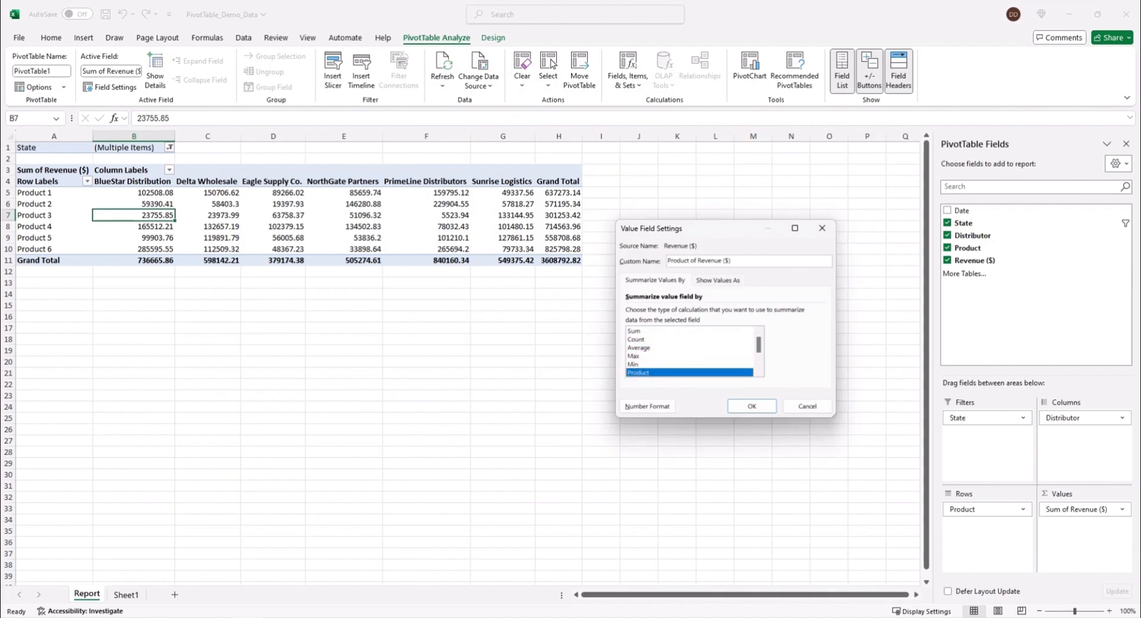
pyautogui.click(639, 348)
pyautogui.click(752, 406)
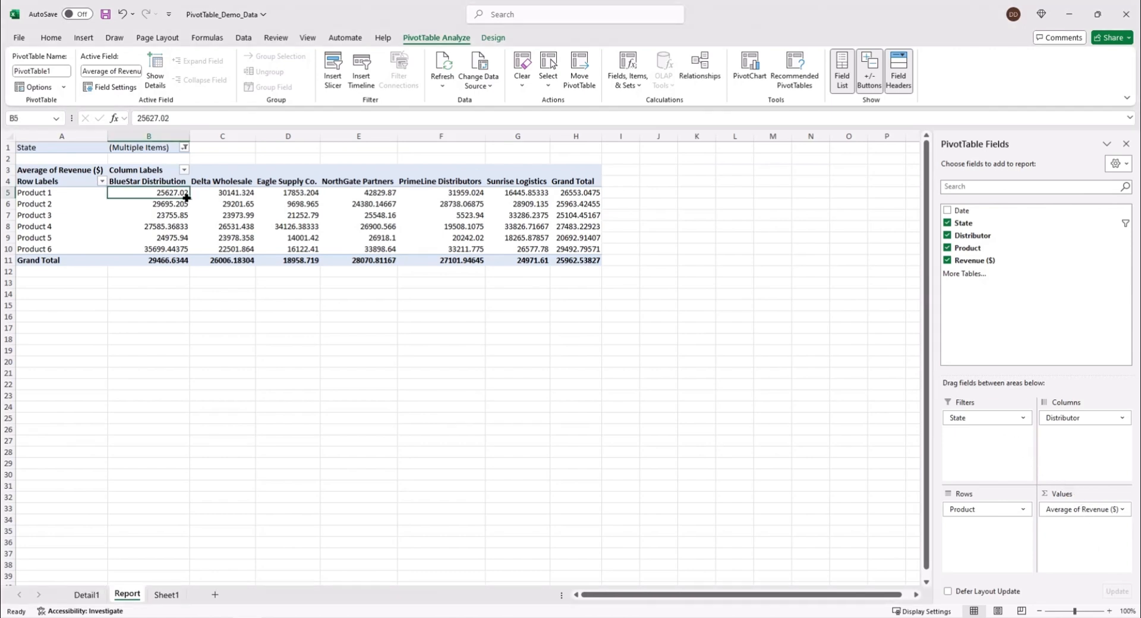
# - Set the Revenue ($) value field back to summarize by Sum
pyautogui.moveTo(172, 193); pyautogui.dragTo(533, 250)
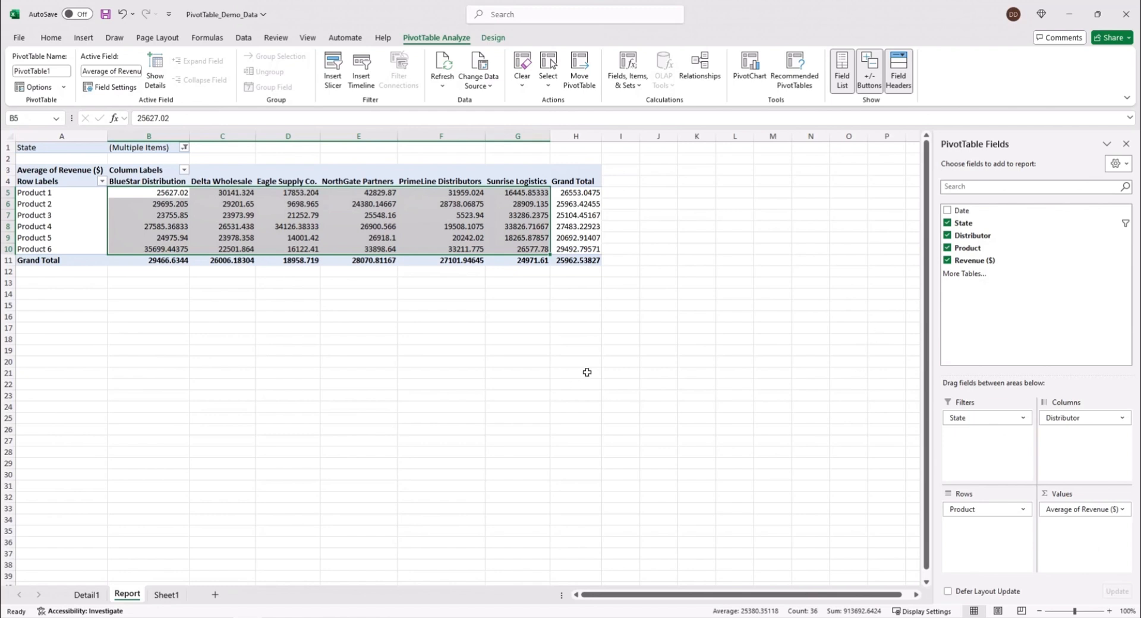
pyautogui.click(1111, 510)
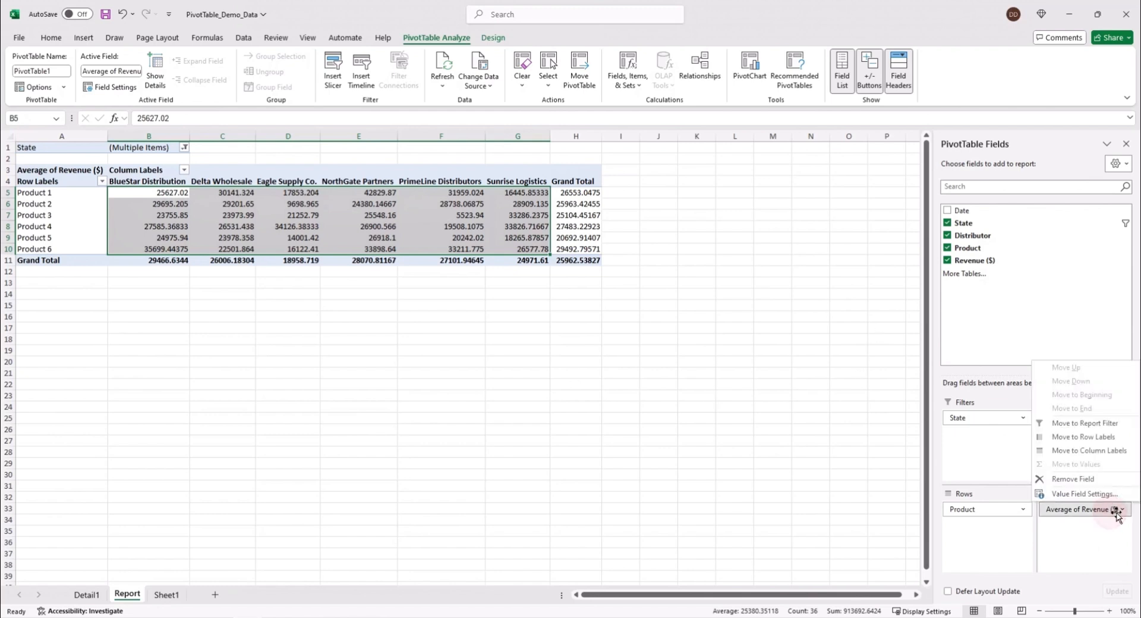
pyautogui.click(1086, 493)
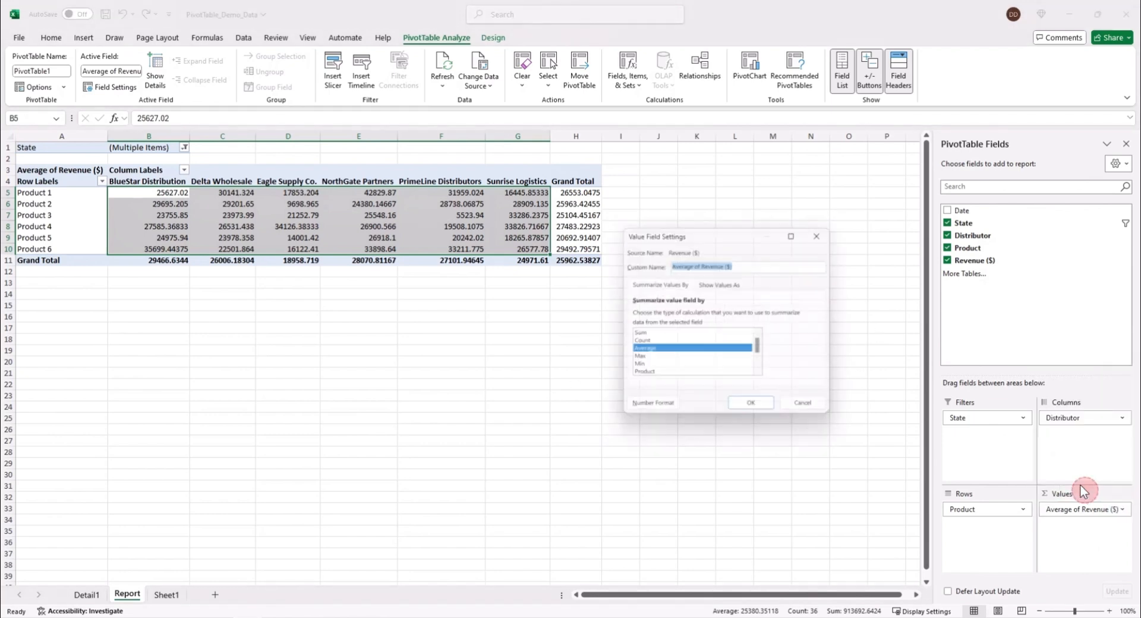
pyautogui.click(634, 331)
pyautogui.click(750, 407)
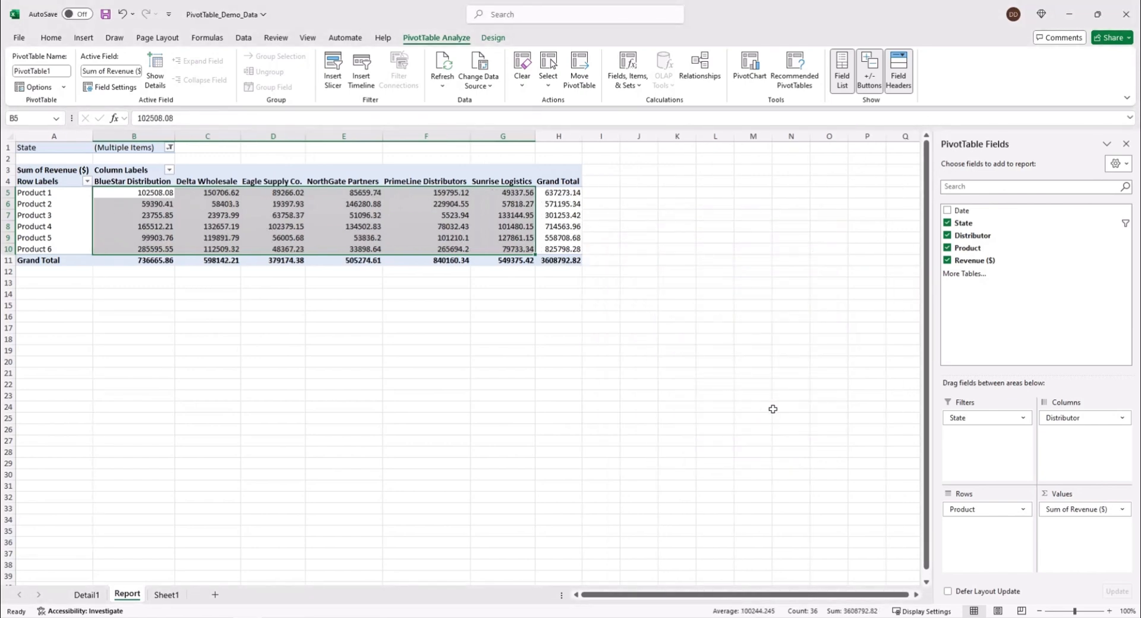
# - Format the PivotTable's revenue values as Number with 0 decimal places and a 1000 separator
pyautogui.click(350, 196)
pyautogui.rightClick(350, 197)
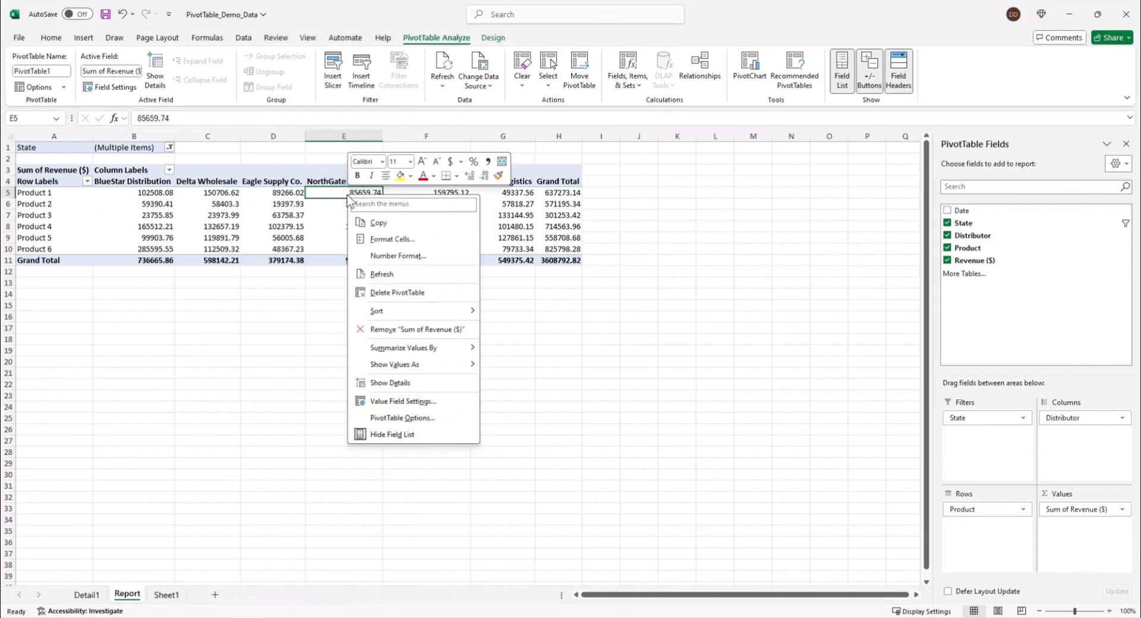
pyautogui.click(399, 255)
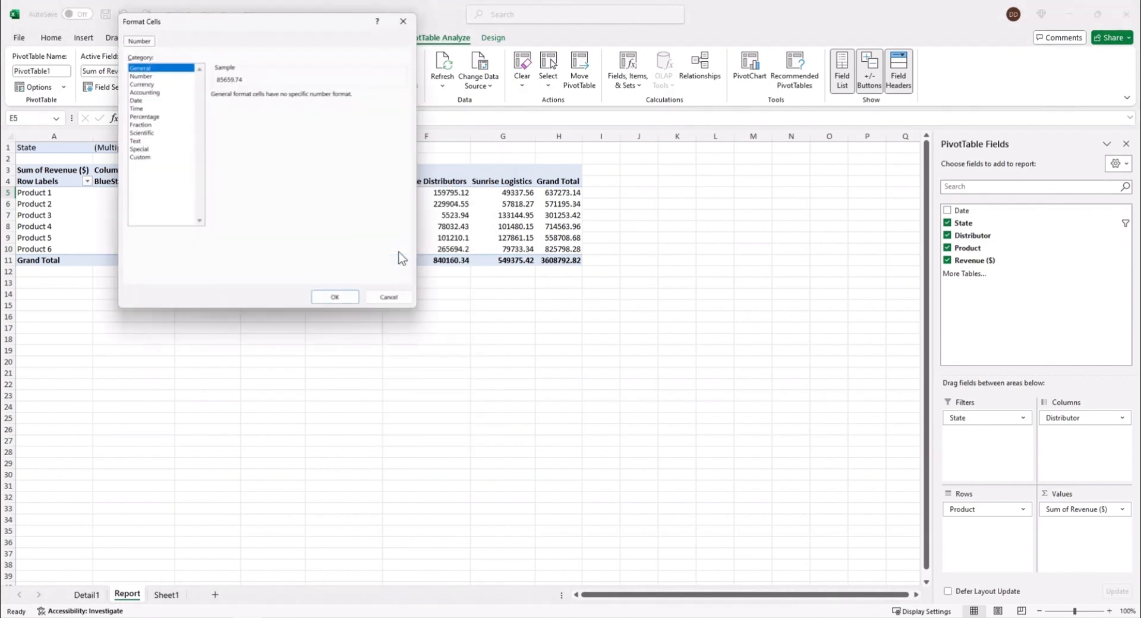
pyautogui.click(152, 72)
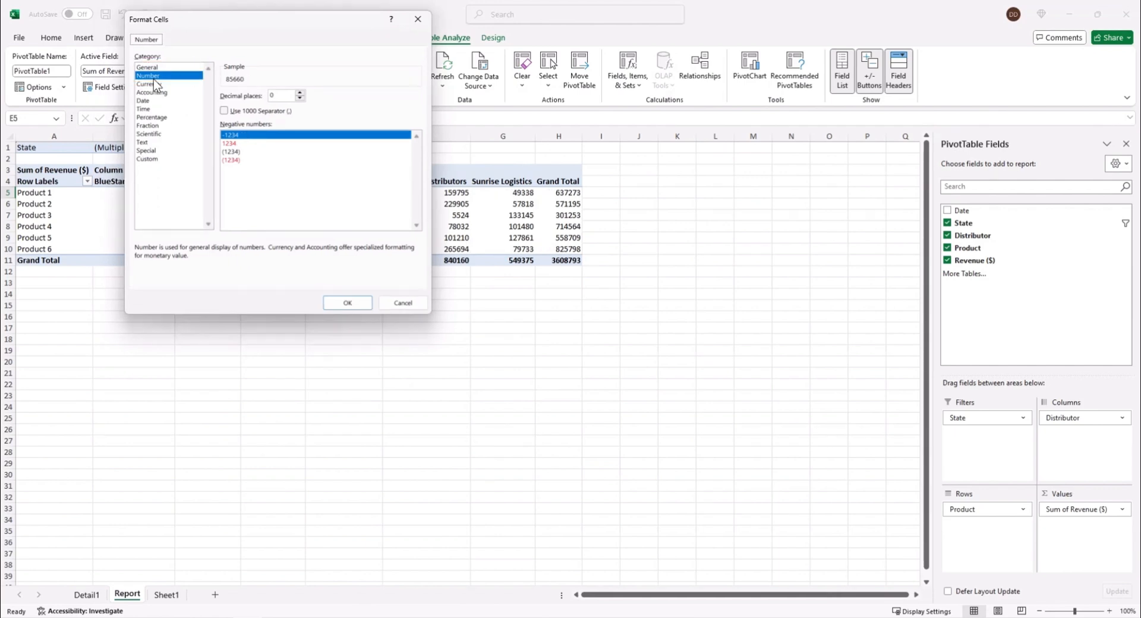
pyautogui.click(224, 111)
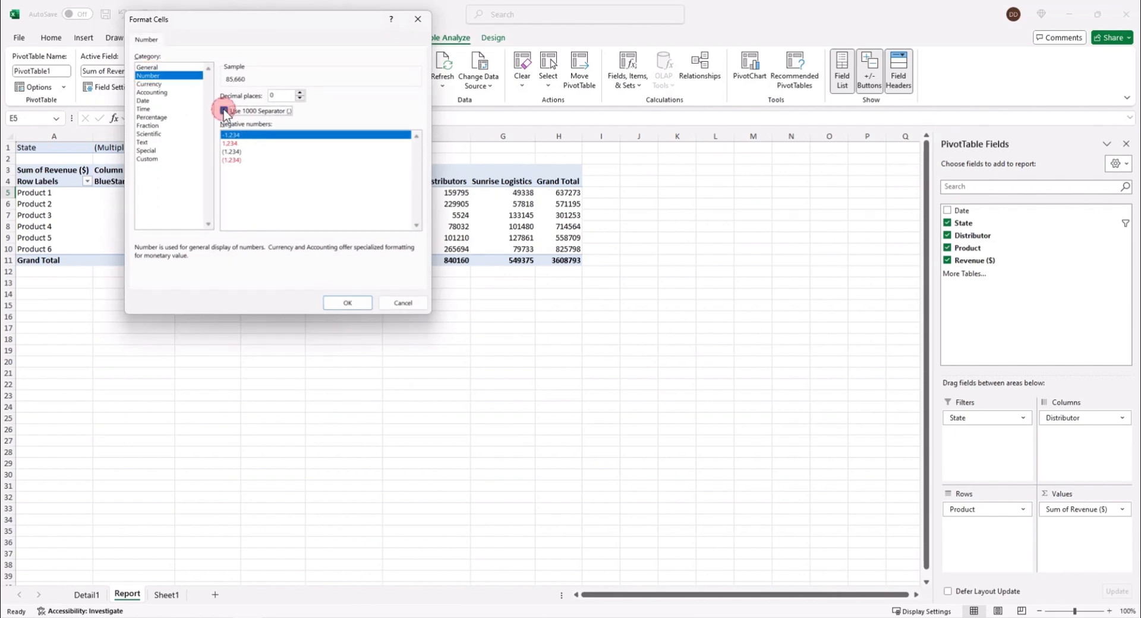
pyautogui.click(347, 303)
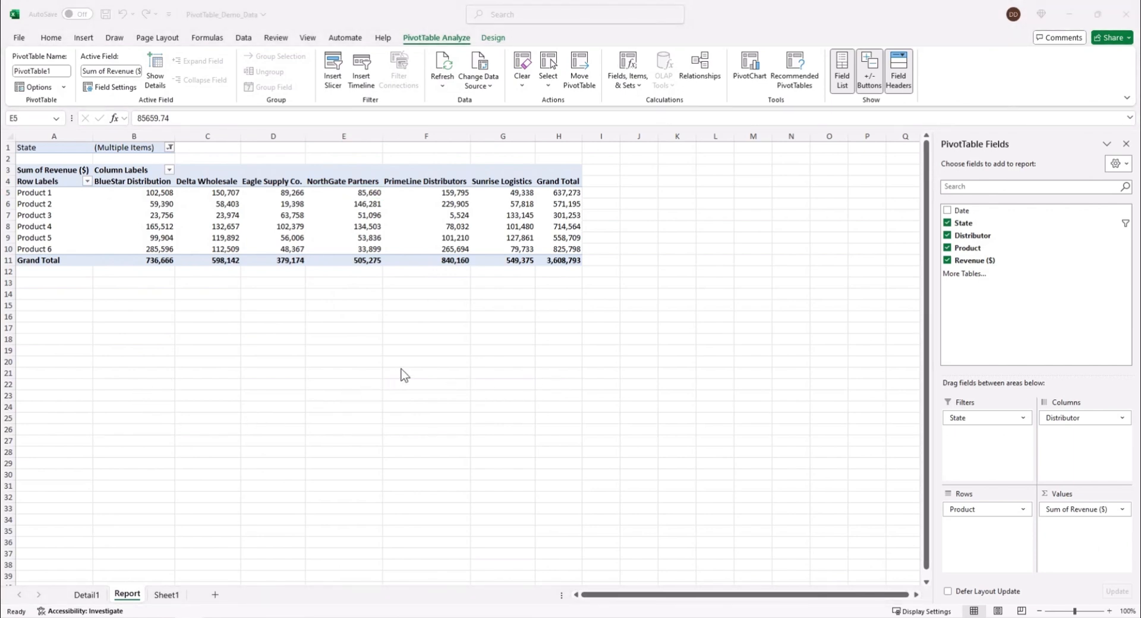
# - Remove the State filter and the Revenue ($) values from the PivotTable in turn, adding each field back to its area
pyautogui.click(343, 226)
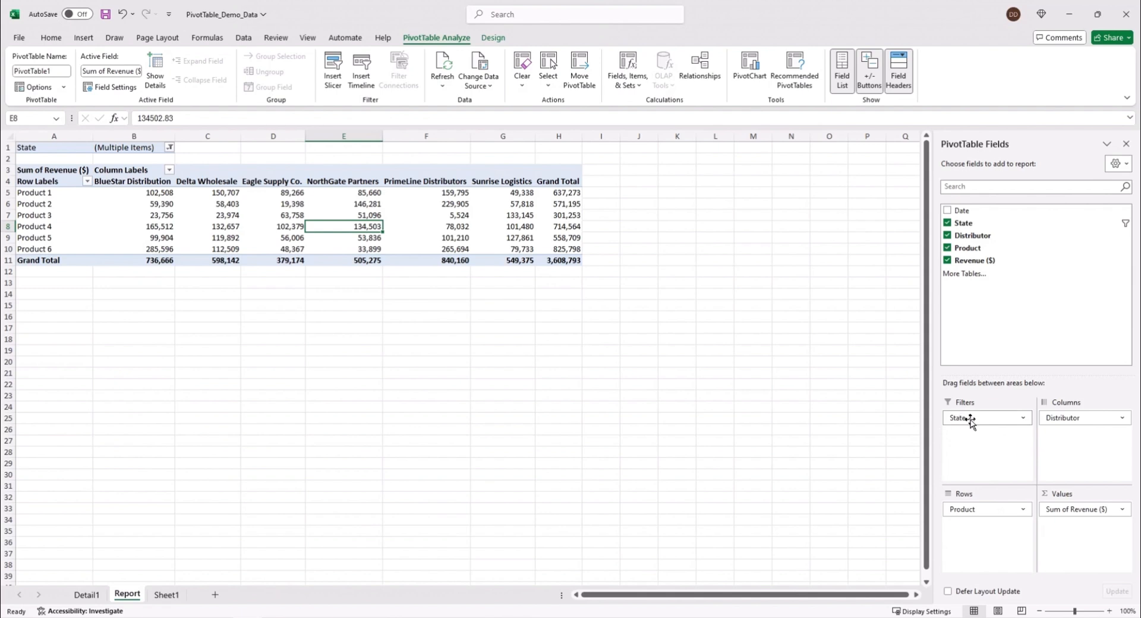
pyautogui.moveTo(978, 419); pyautogui.dragTo(640, 372)
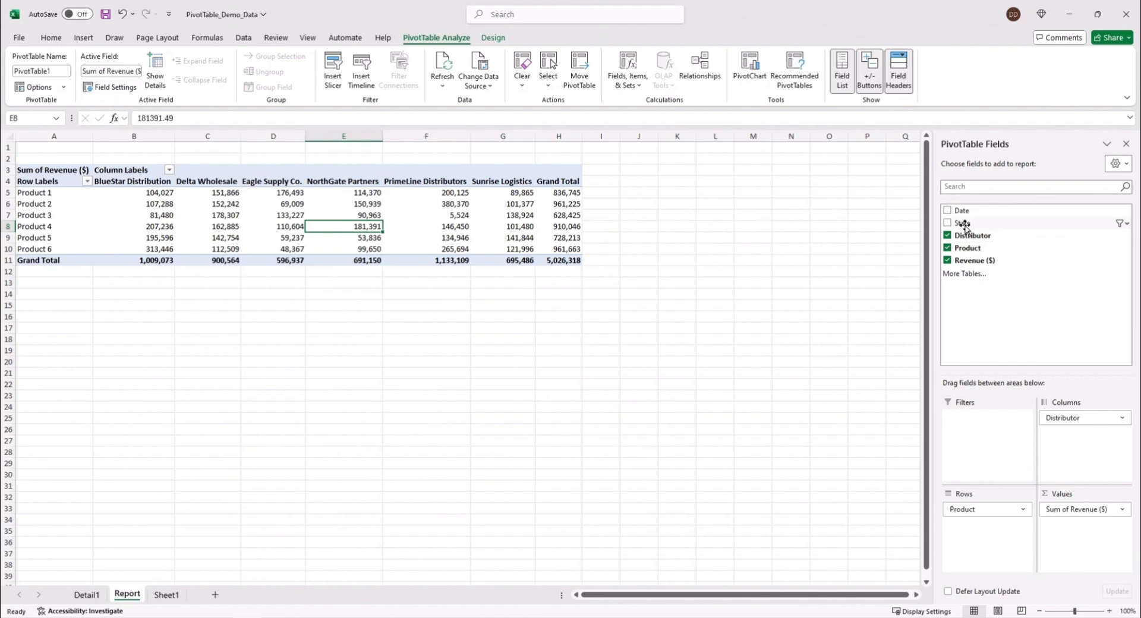
pyautogui.moveTo(963, 224); pyautogui.dragTo(971, 441)
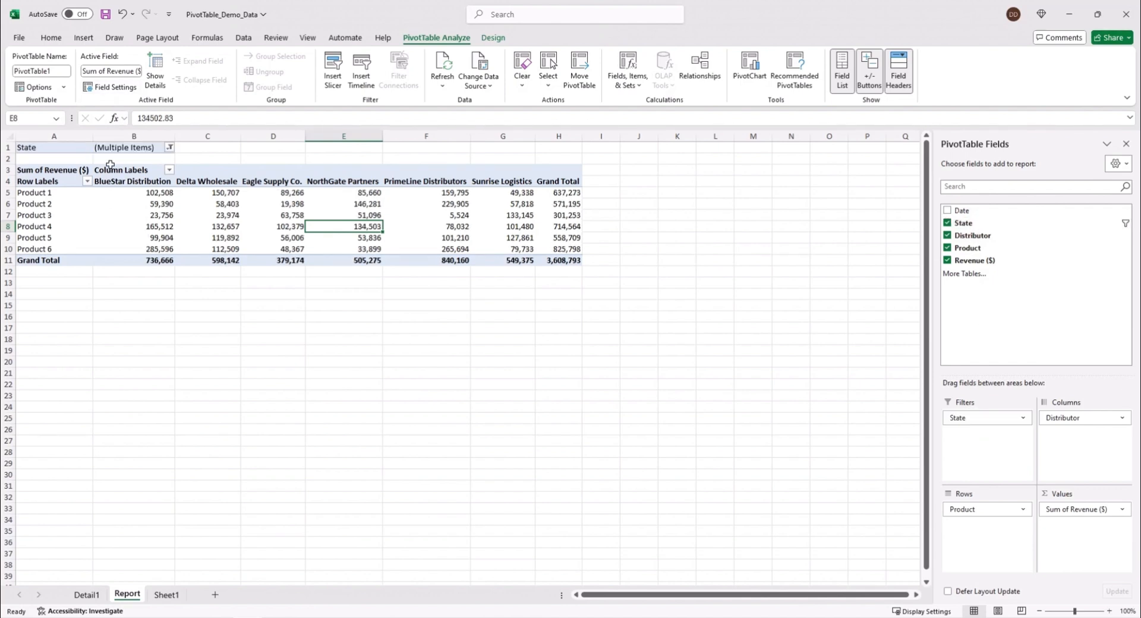
pyautogui.moveTo(1068, 511); pyautogui.dragTo(647, 356)
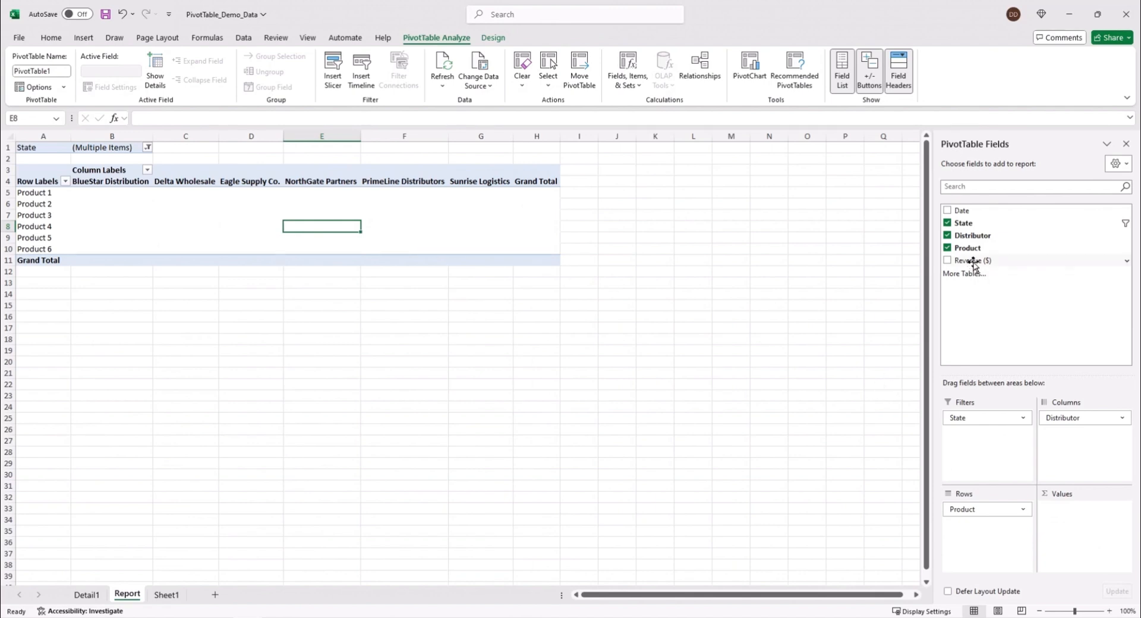
pyautogui.moveTo(975, 262); pyautogui.dragTo(1061, 515)
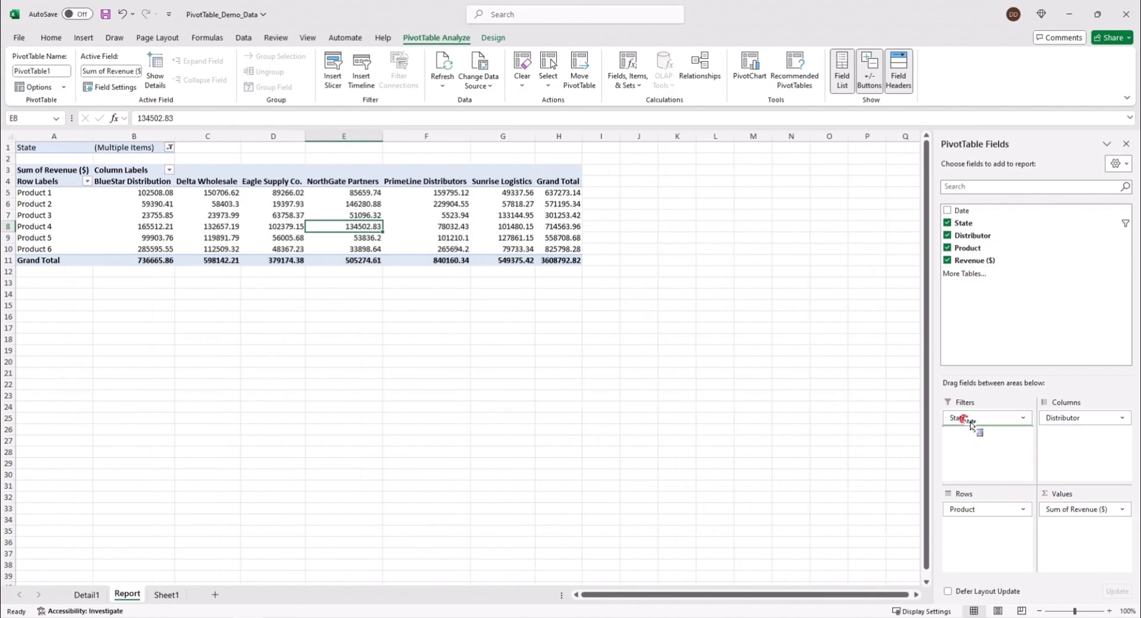
# - Move State from the filters to the rows above Product, and remove Distributor from the columns
pyautogui.moveTo(978, 418); pyautogui.dragTo(975, 534)
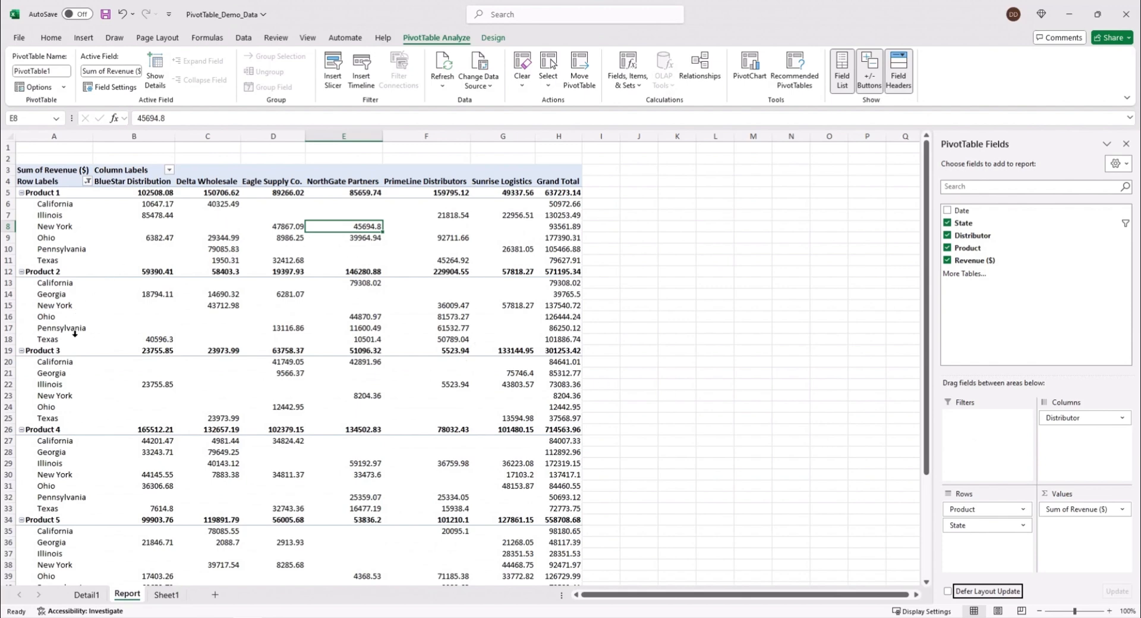
pyautogui.moveTo(985, 525); pyautogui.dragTo(984, 507)
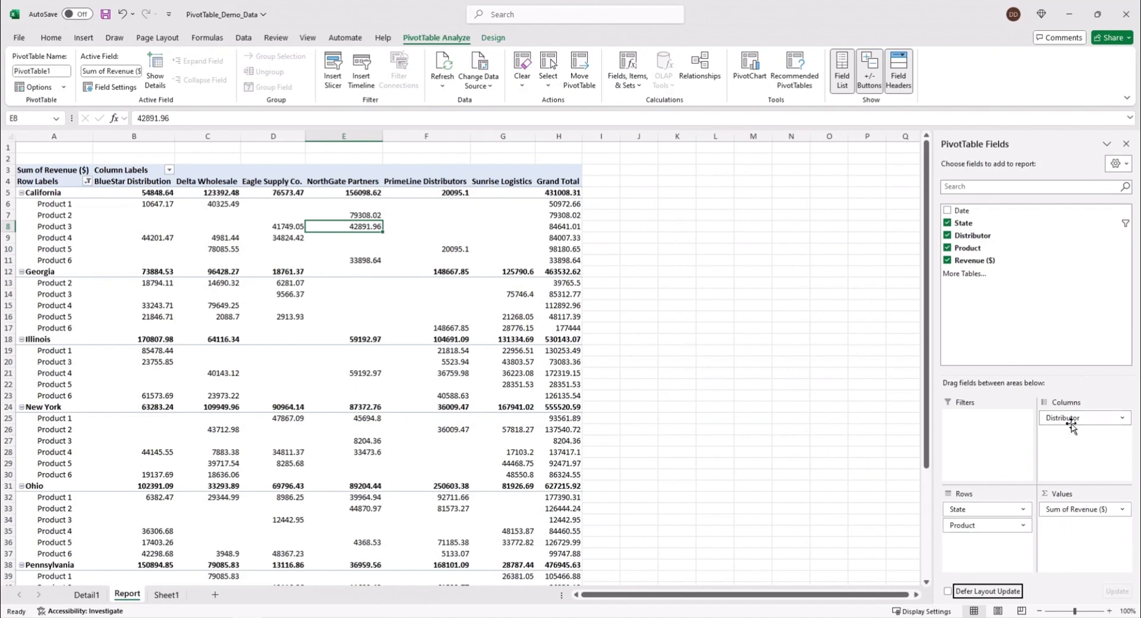
pyautogui.moveTo(1071, 425); pyautogui.dragTo(754, 404)
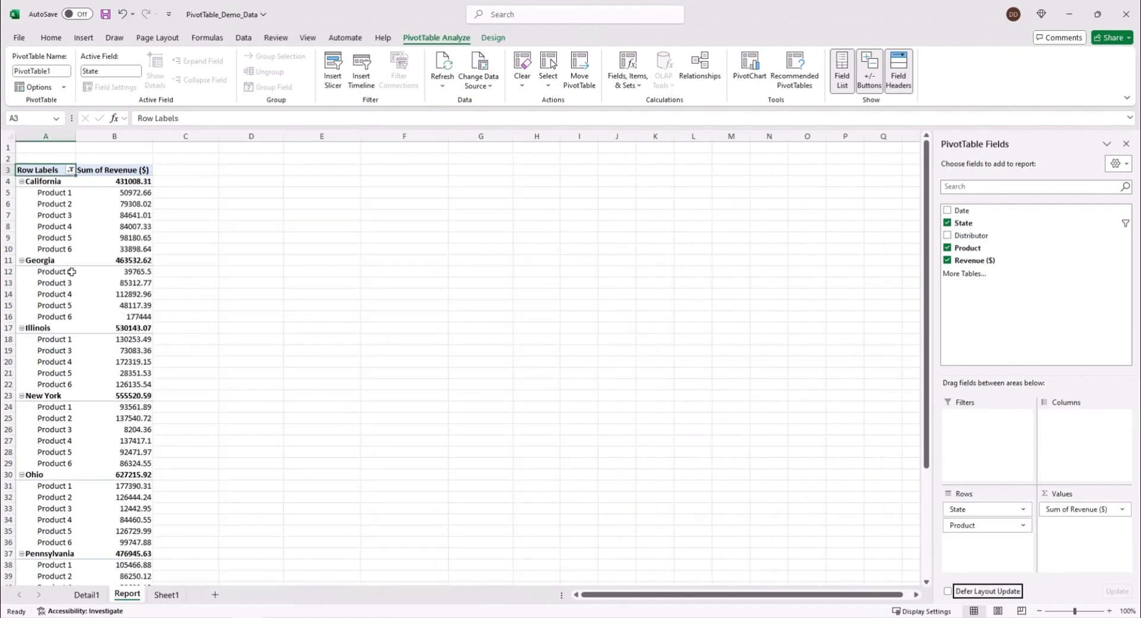
pyautogui.click(493, 40)
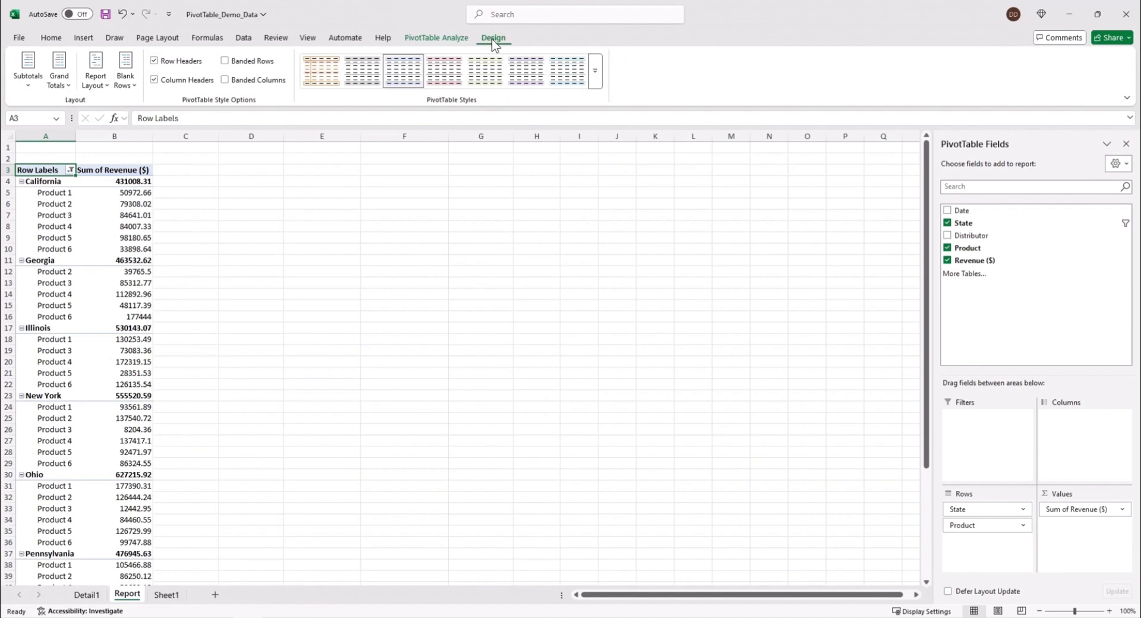
pyautogui.click(28, 84)
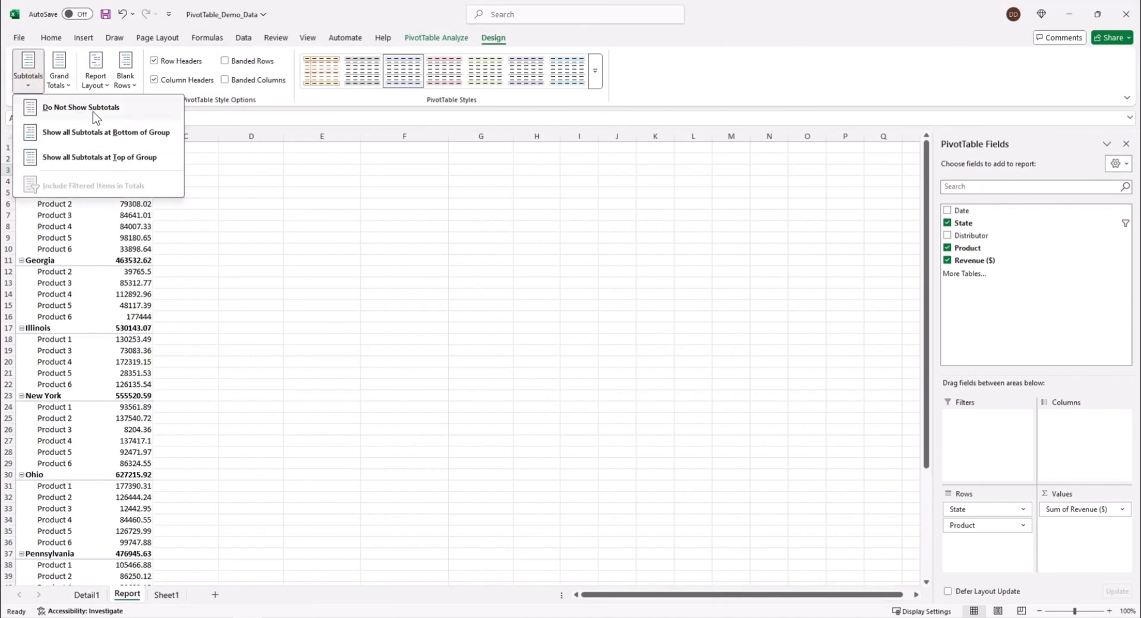
pyautogui.press('Escape')
pyautogui.click(141, 181)
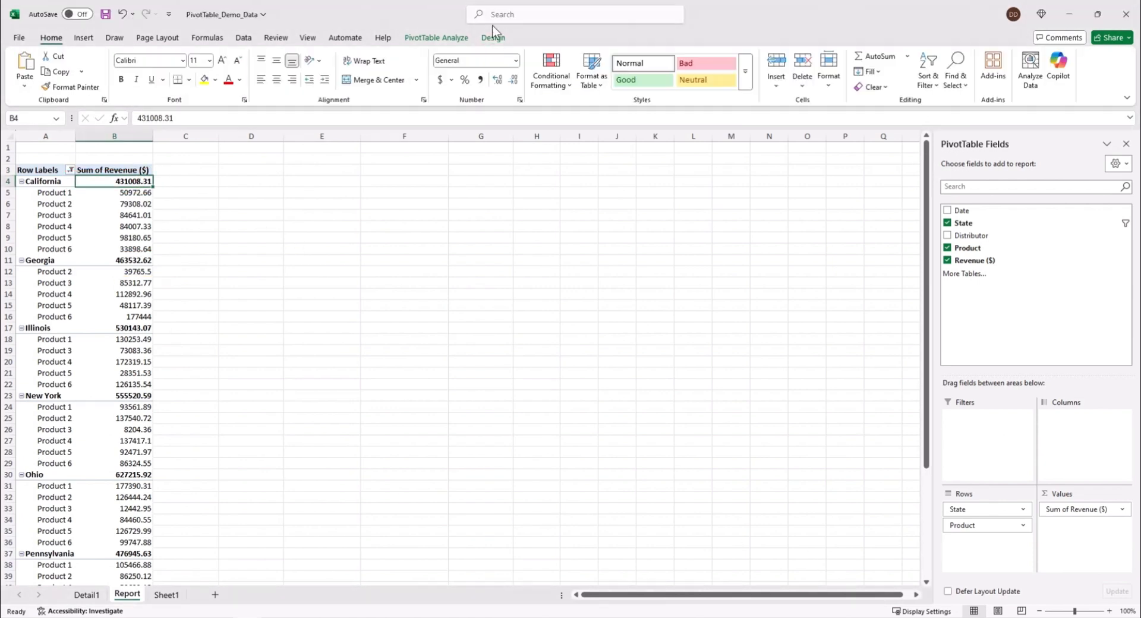
# - Turn off subtotals for the state groups in the PivotTable and check the report down to its grand total
pyautogui.click(493, 37)
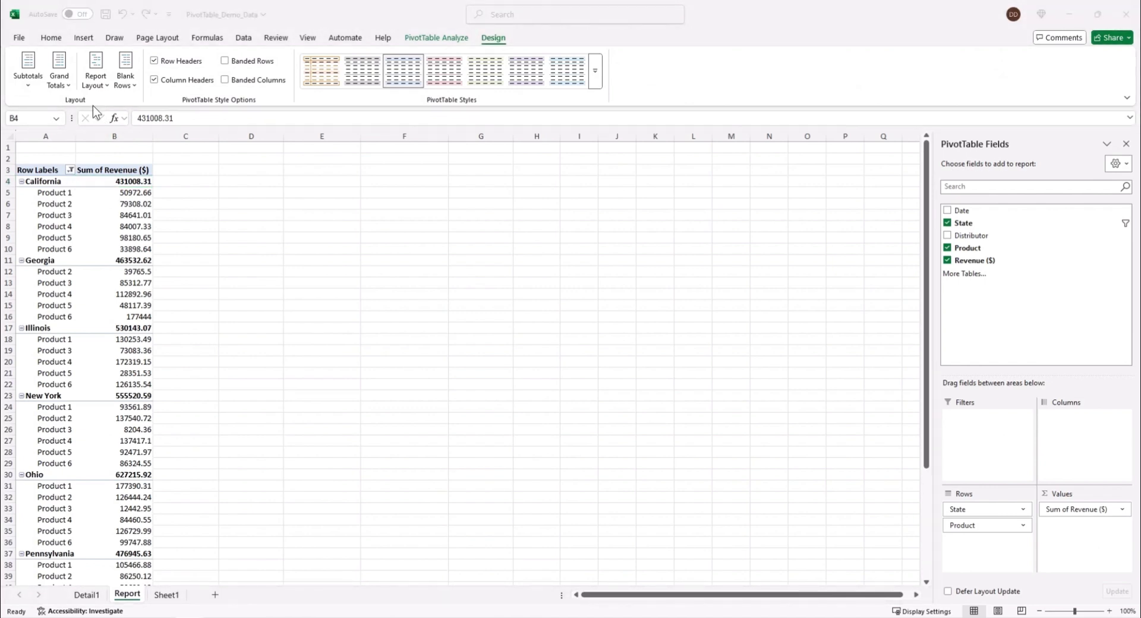
pyautogui.click(30, 85)
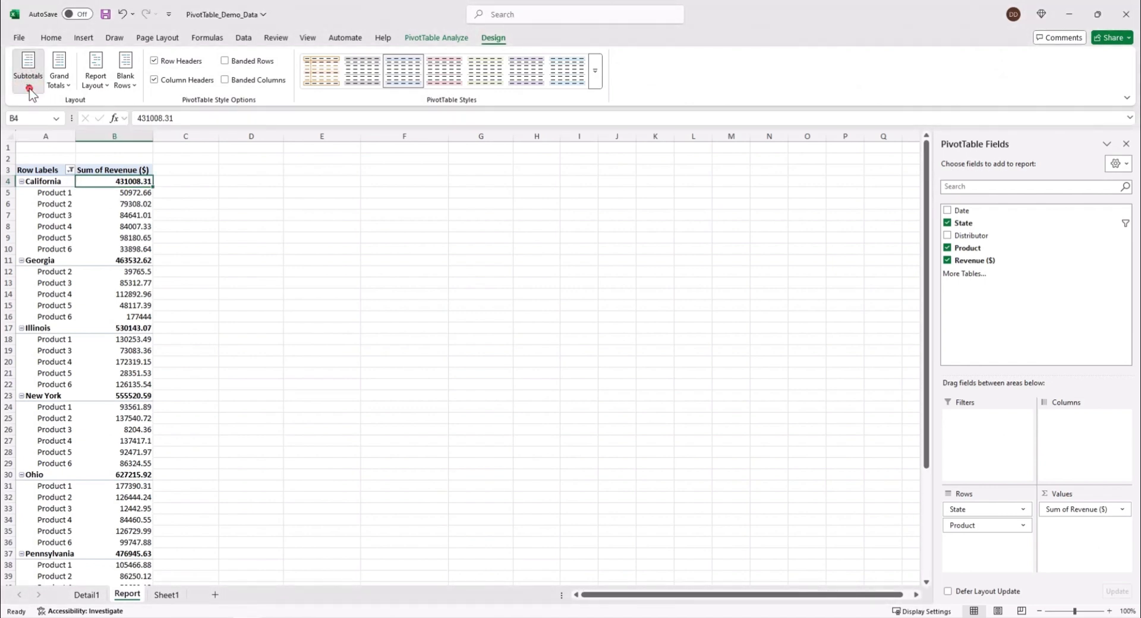
pyautogui.click(29, 88)
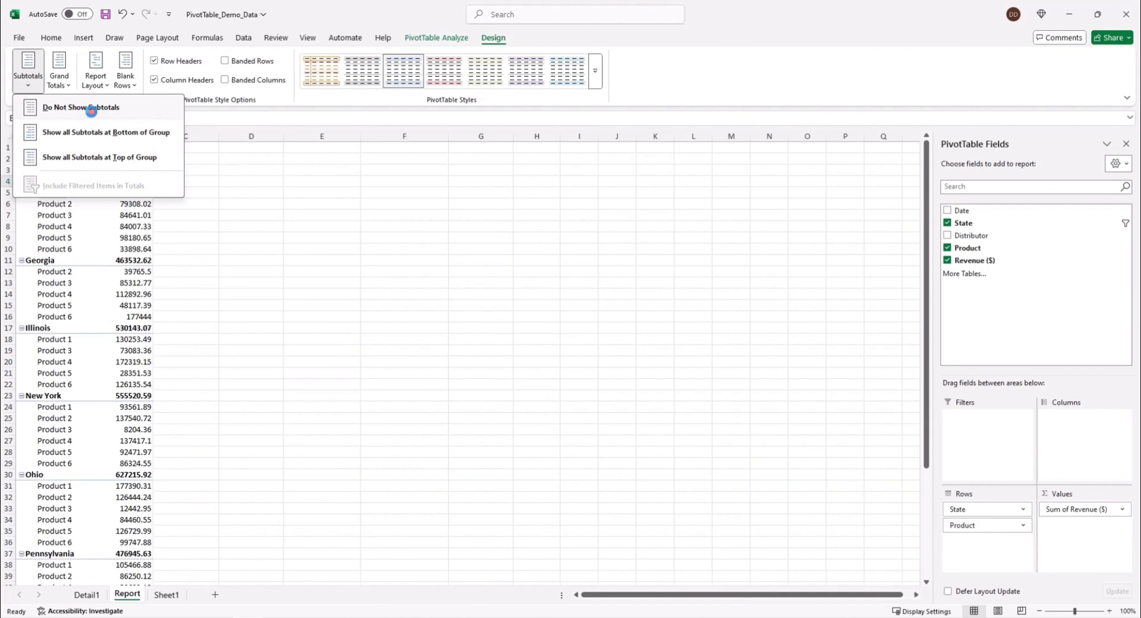
pyautogui.click(93, 111)
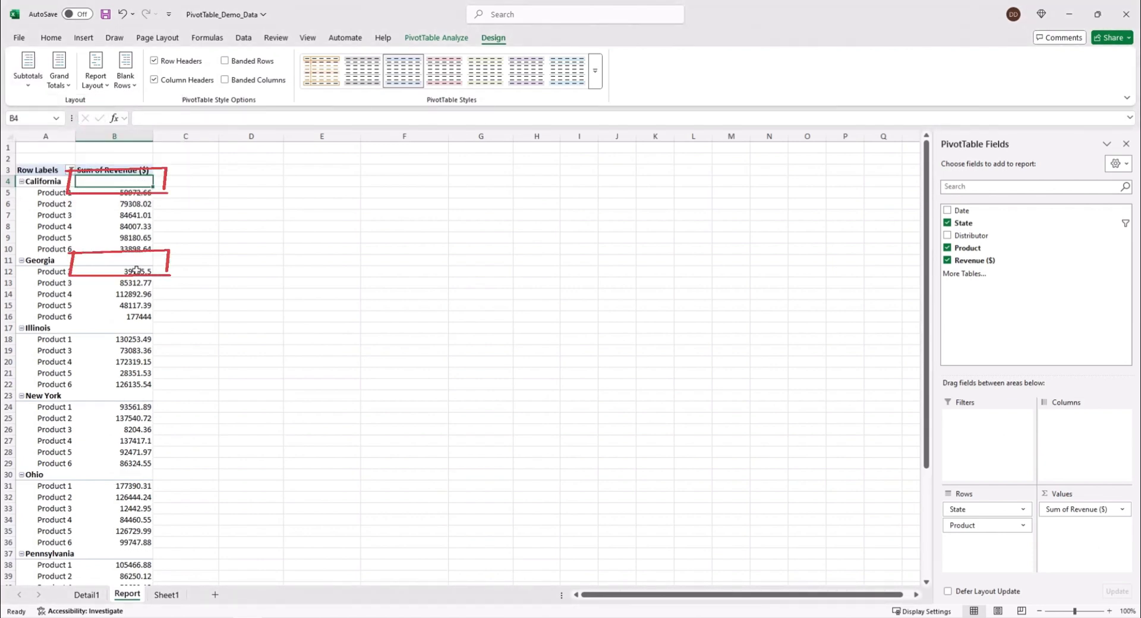
pyautogui.scroll(-7, 140, 334)
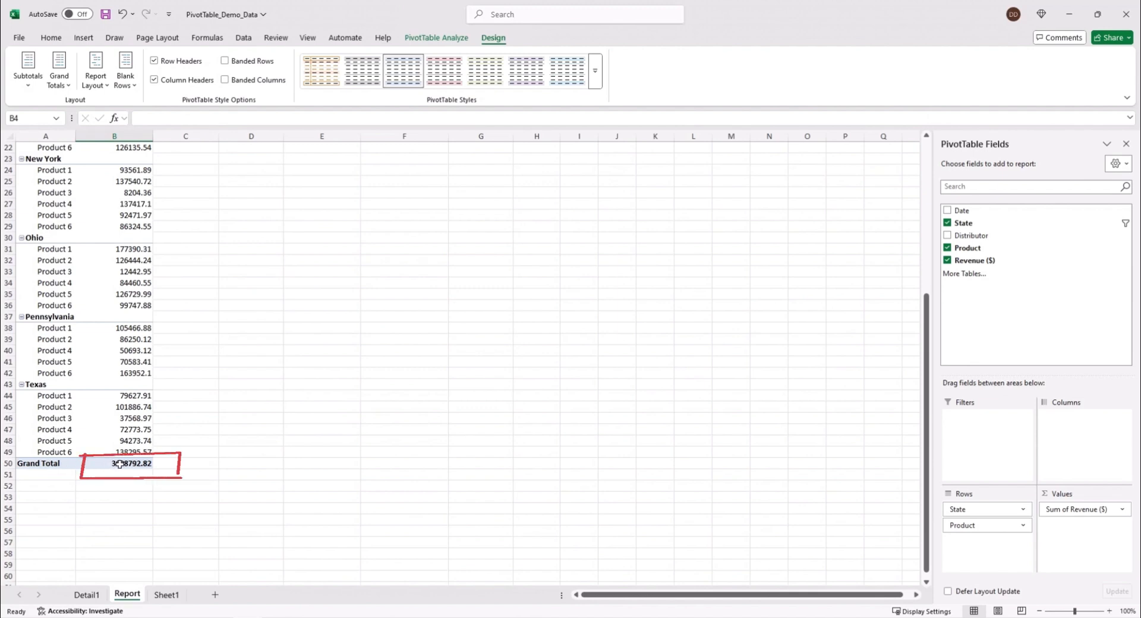
# - Turn off the PivotTable's grand totals for both rows and columns
pyautogui.moveTo(120, 464)
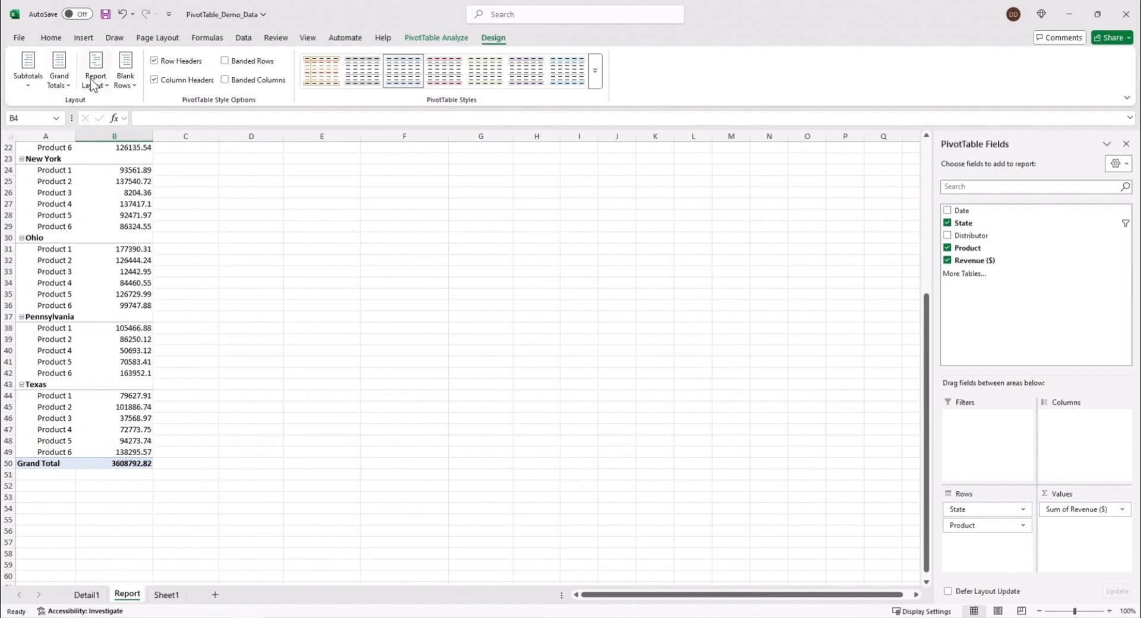
pyautogui.click(66, 82)
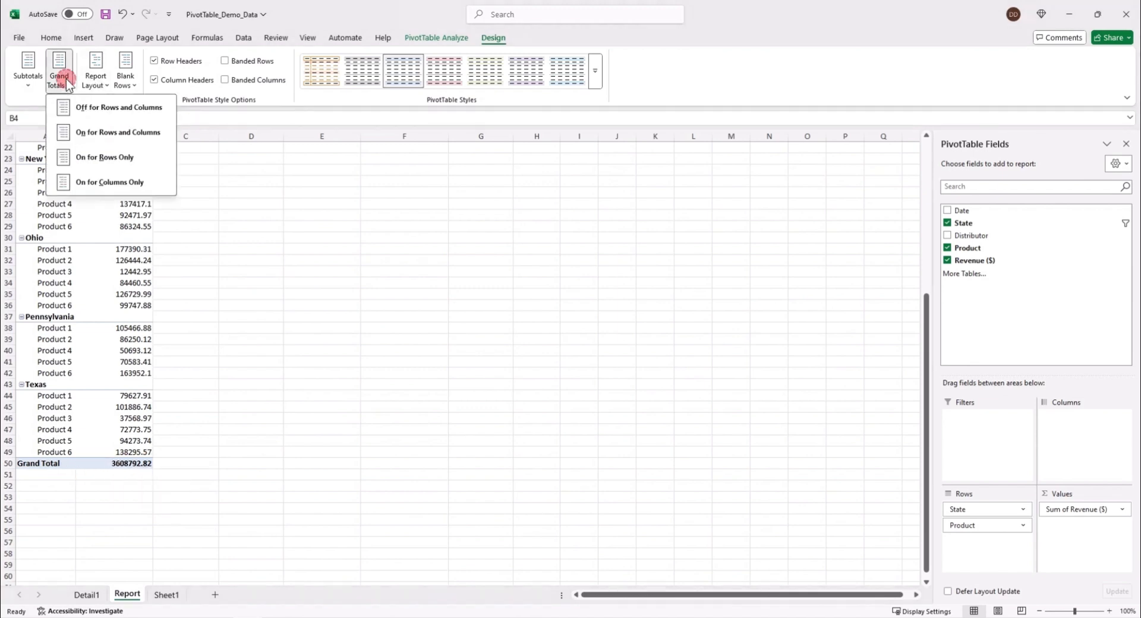
pyautogui.click(125, 112)
pyautogui.click(54, 429)
# - Show the PivotTable in tabular form and check its column headers and the California label cells
pyautogui.click(106, 85)
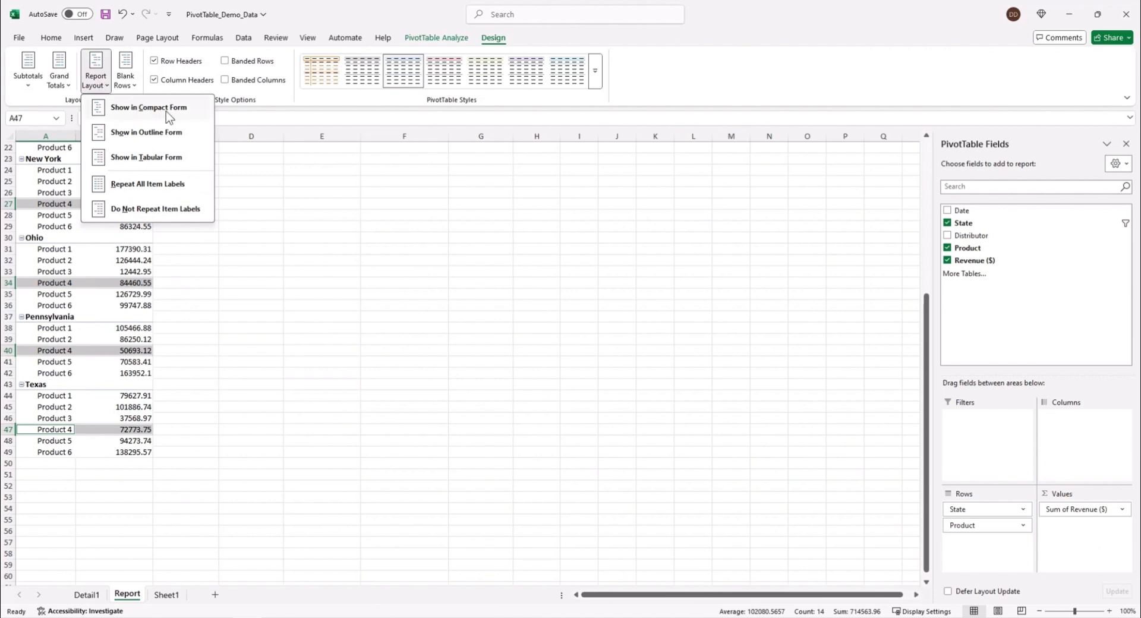
pyautogui.click(149, 157)
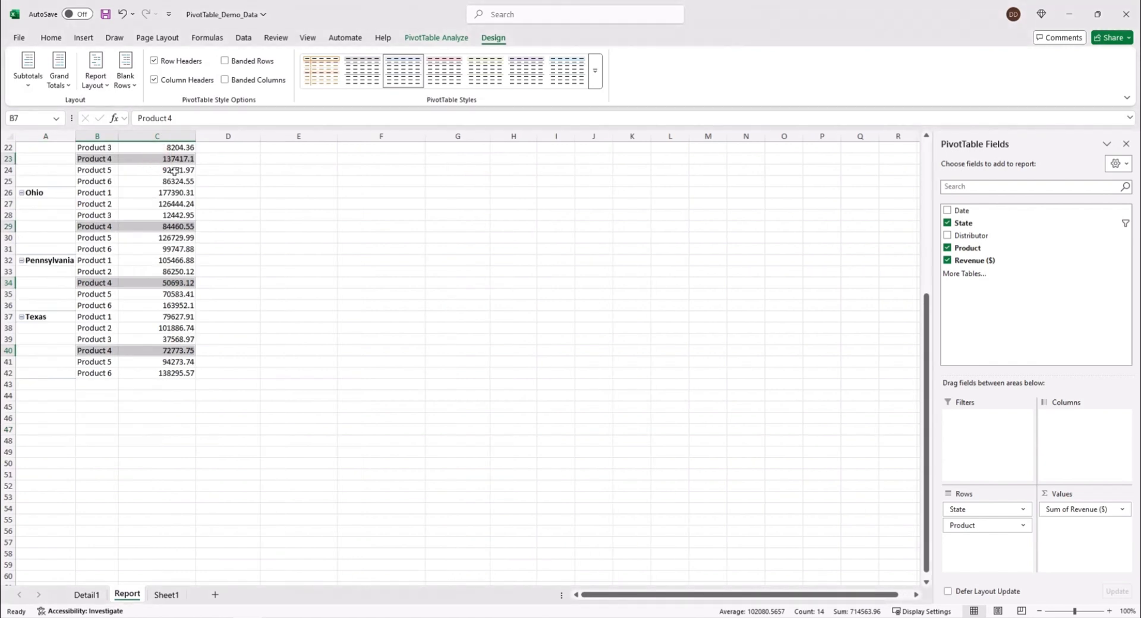
pyautogui.scroll(7, 139, 305)
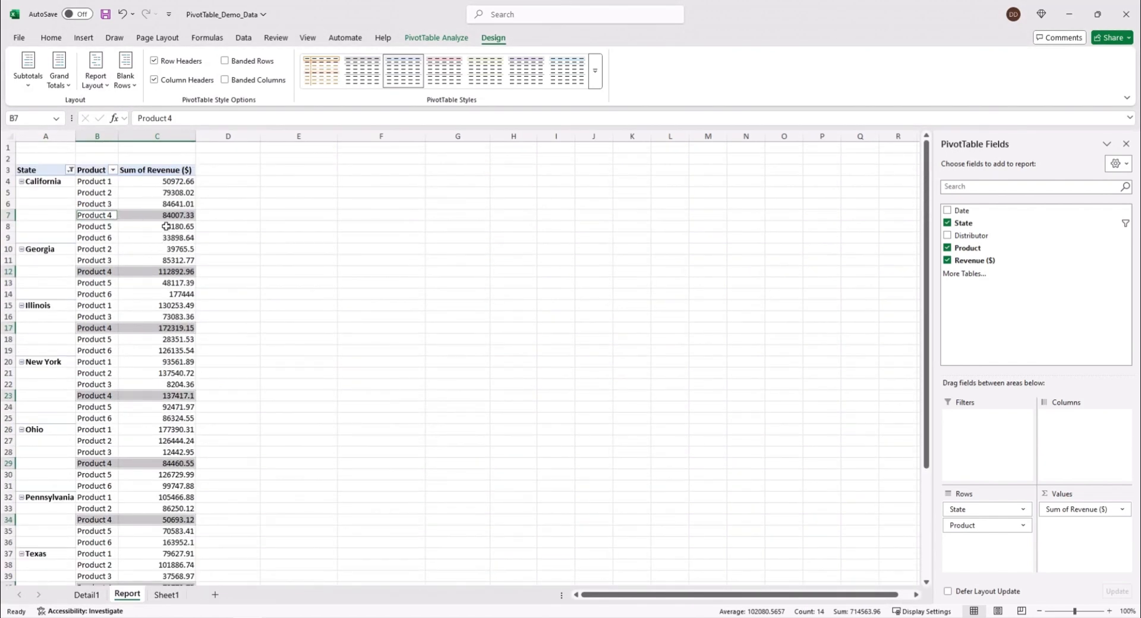
pyautogui.click(91, 171)
pyautogui.click(141, 171)
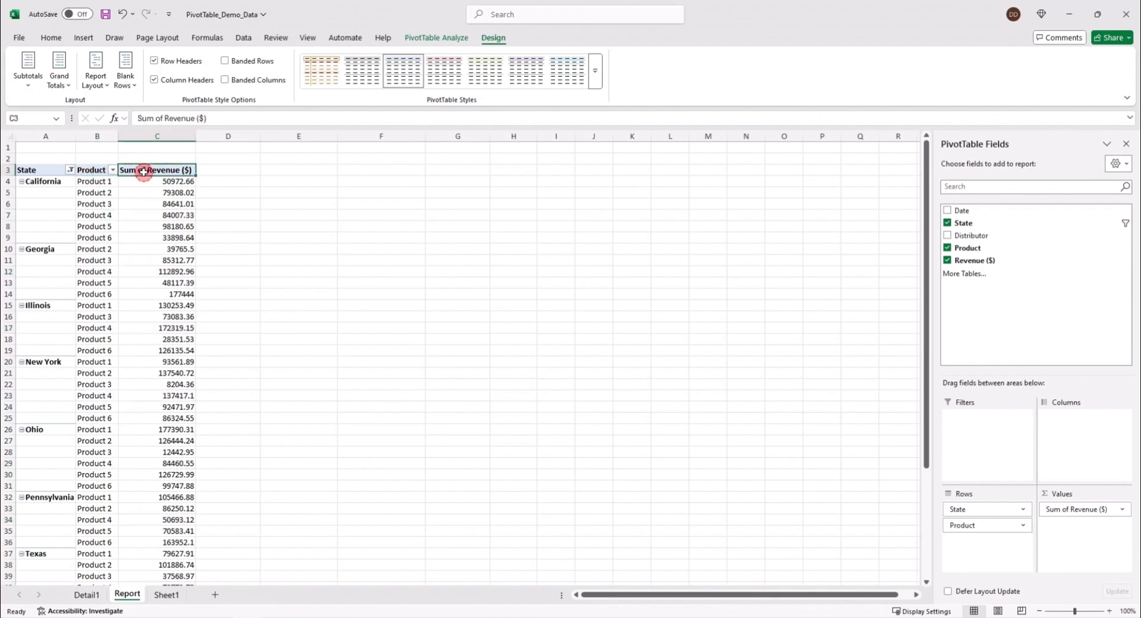
pyautogui.moveTo(43, 181); pyautogui.dragTo(45, 239)
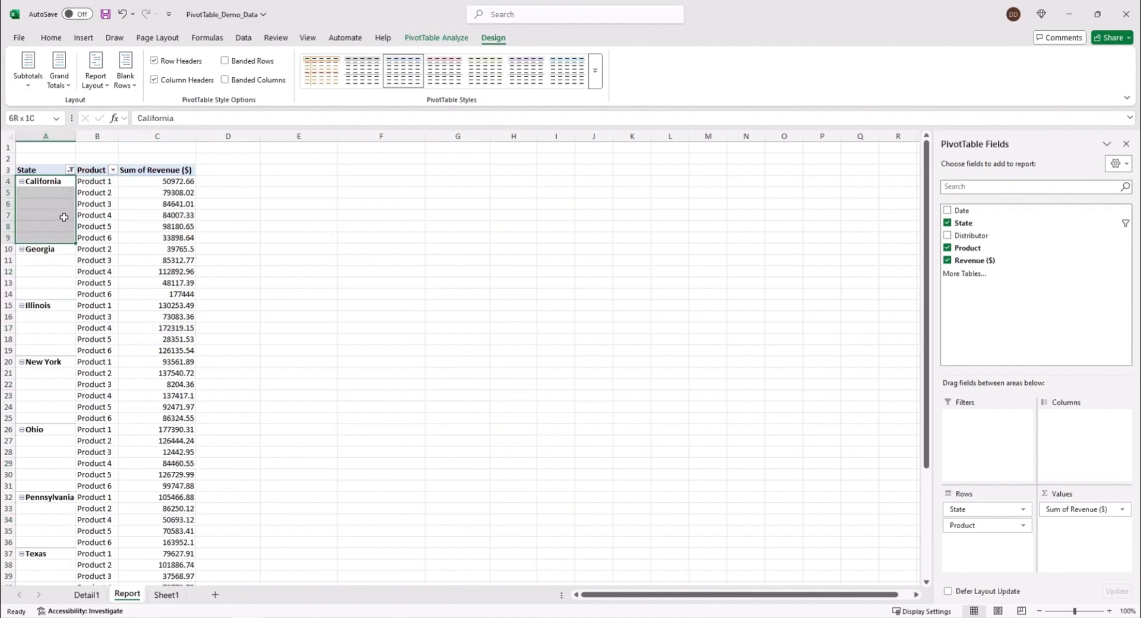
# - Repeat all item labels in the PivotTable and check the state names down the report
pyautogui.click(95, 76)
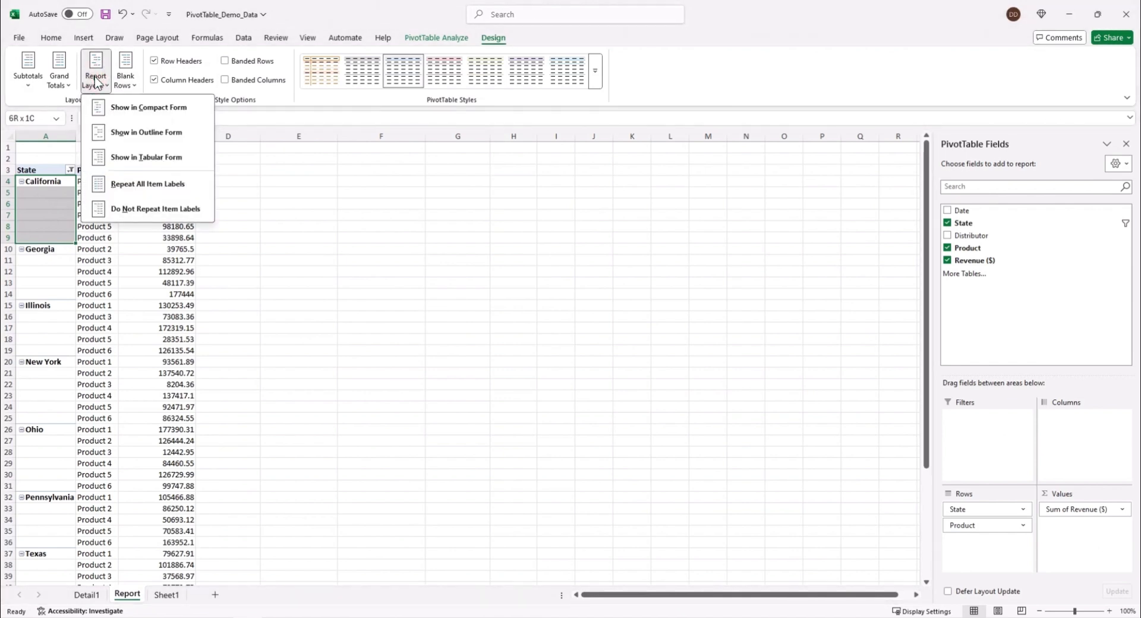
pyautogui.click(145, 185)
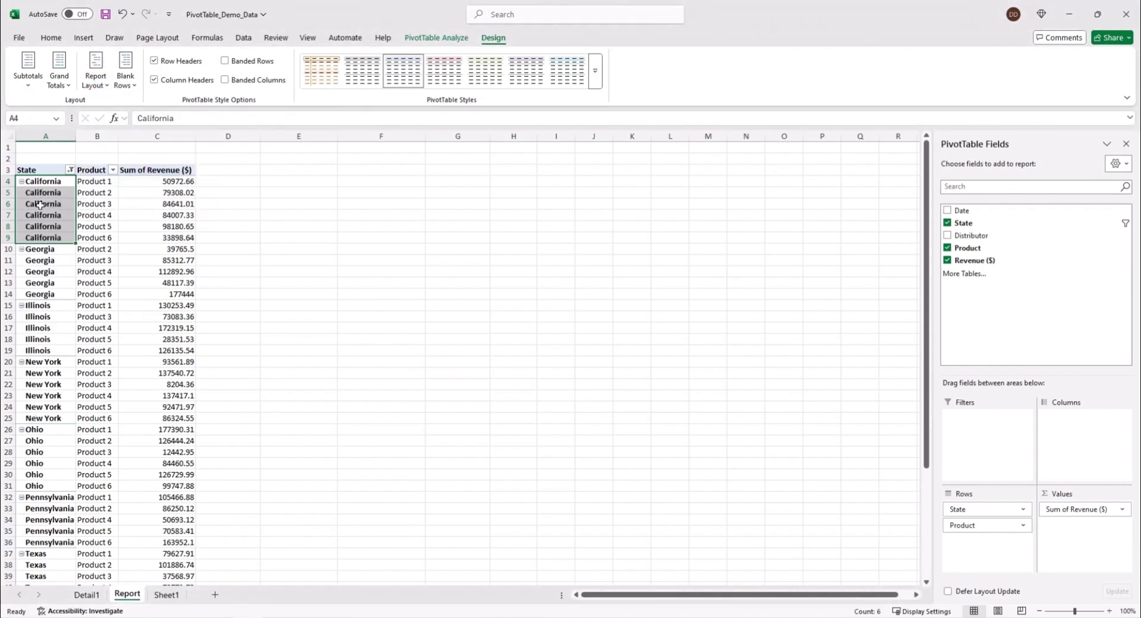
pyautogui.scroll(-4, 45, 307)
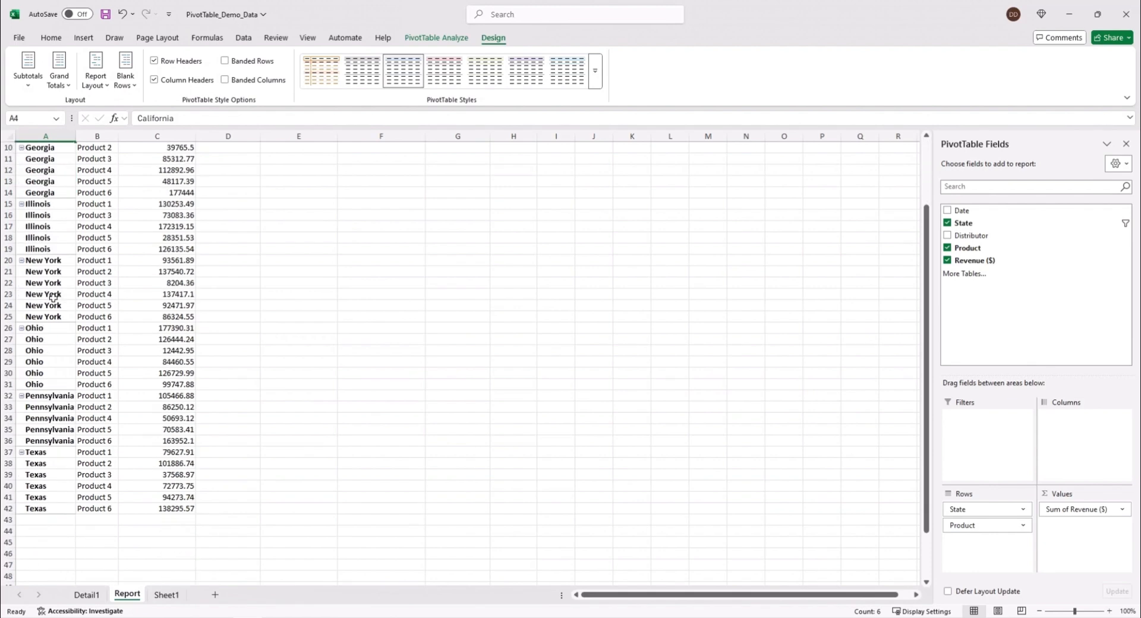
pyautogui.scroll(4, 48, 294)
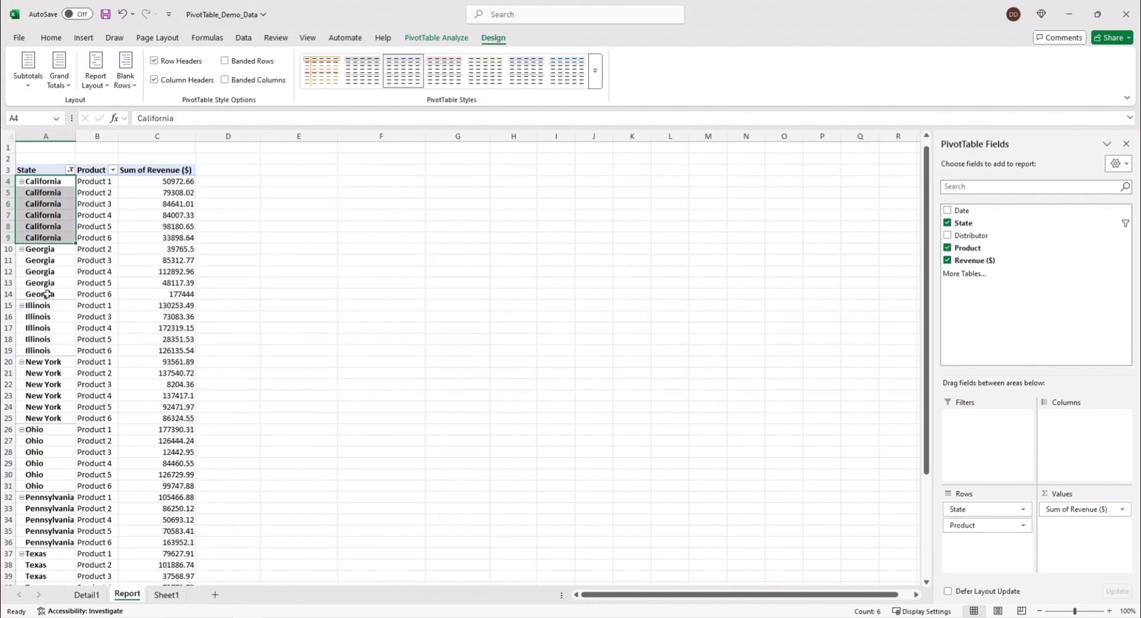
# - Set the report layout to not repeat item labels for the states
pyautogui.click(100, 84)
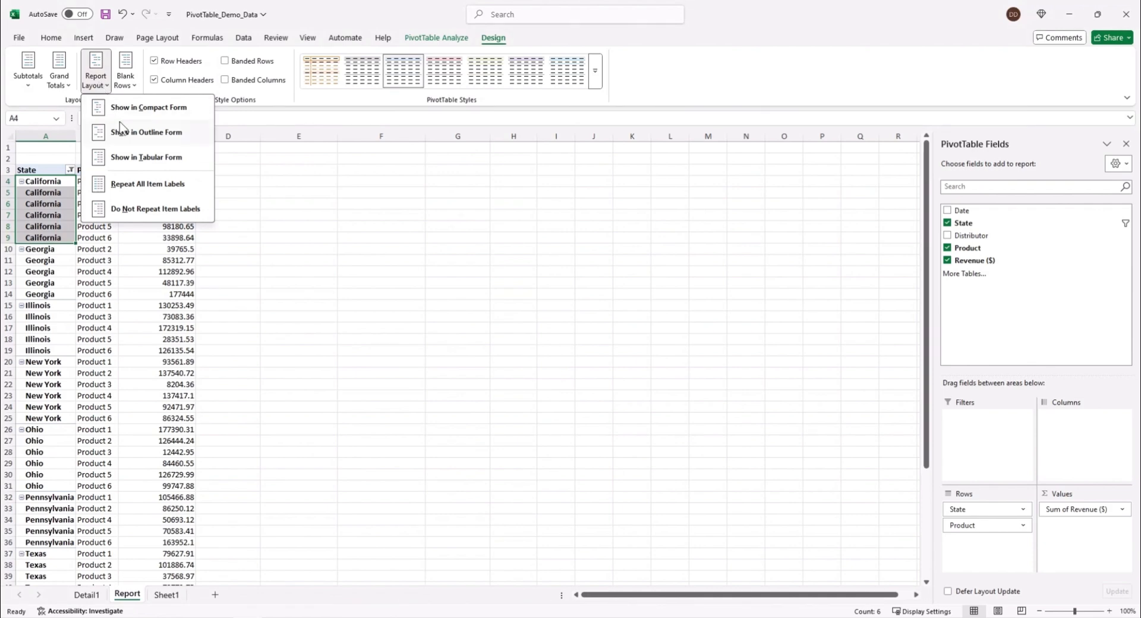
pyautogui.click(164, 211)
pyautogui.click(38, 201)
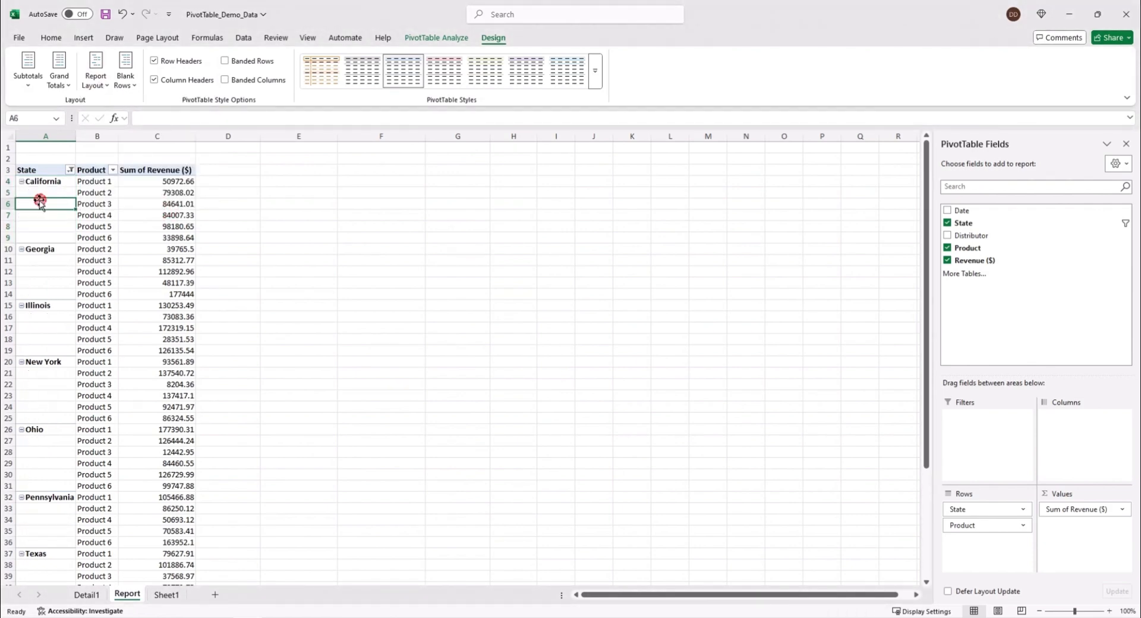
# - Collapse the California, Georgia and Illinois groups and expand them again
pyautogui.click(21, 182)
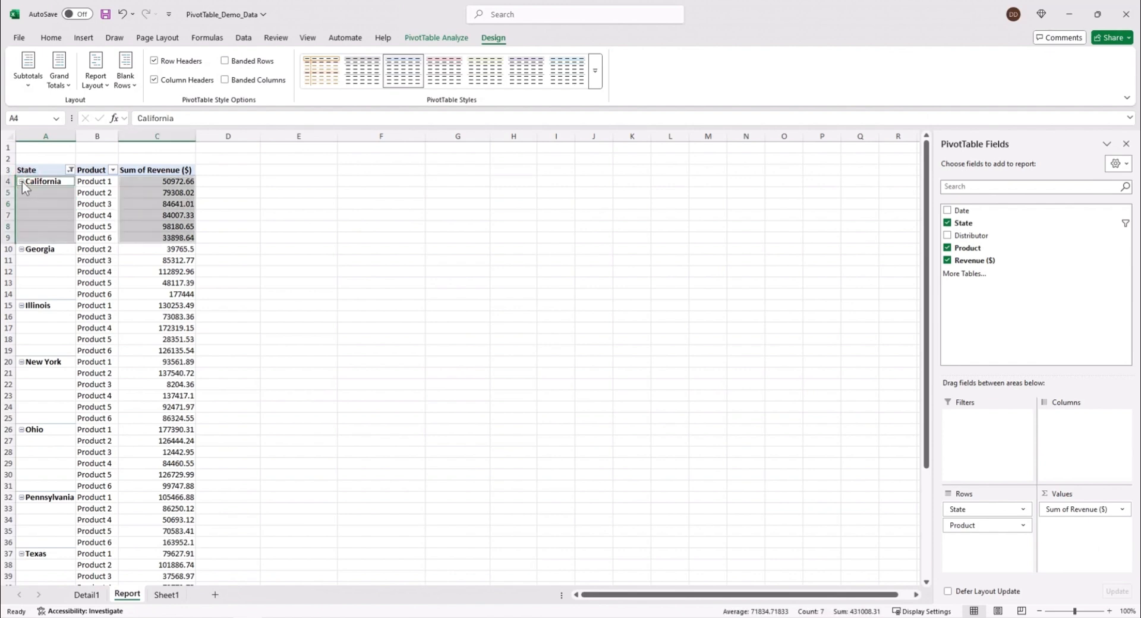
pyautogui.click(21, 181)
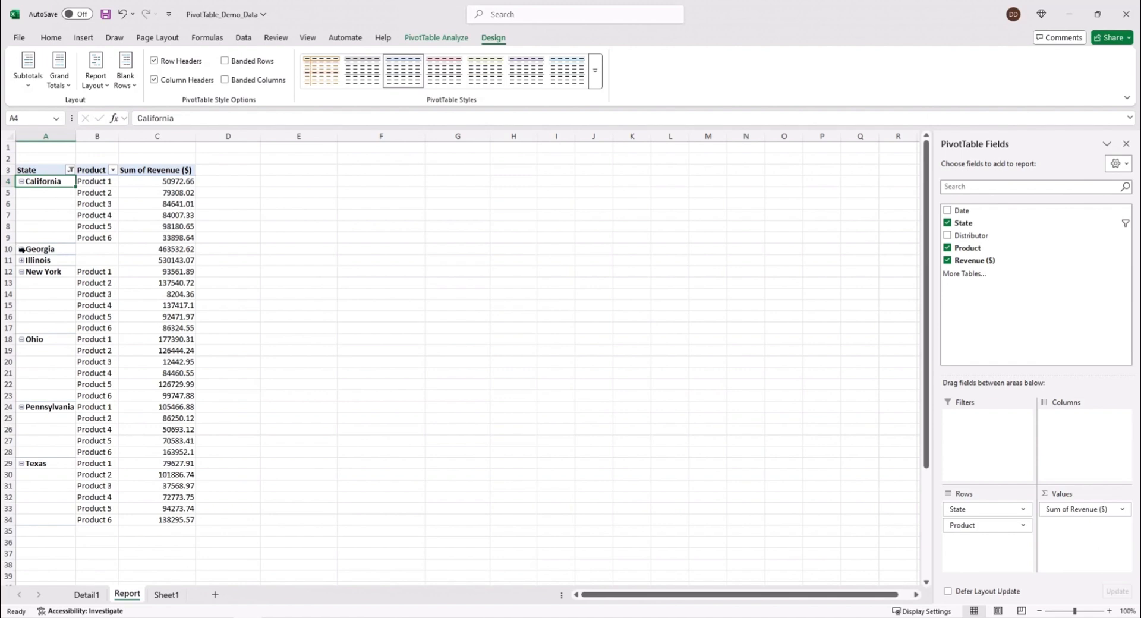
pyautogui.click(21, 249)
pyautogui.click(22, 306)
# - Hide the expand/collapse buttons beside the state names and show them again
pyautogui.click(420, 38)
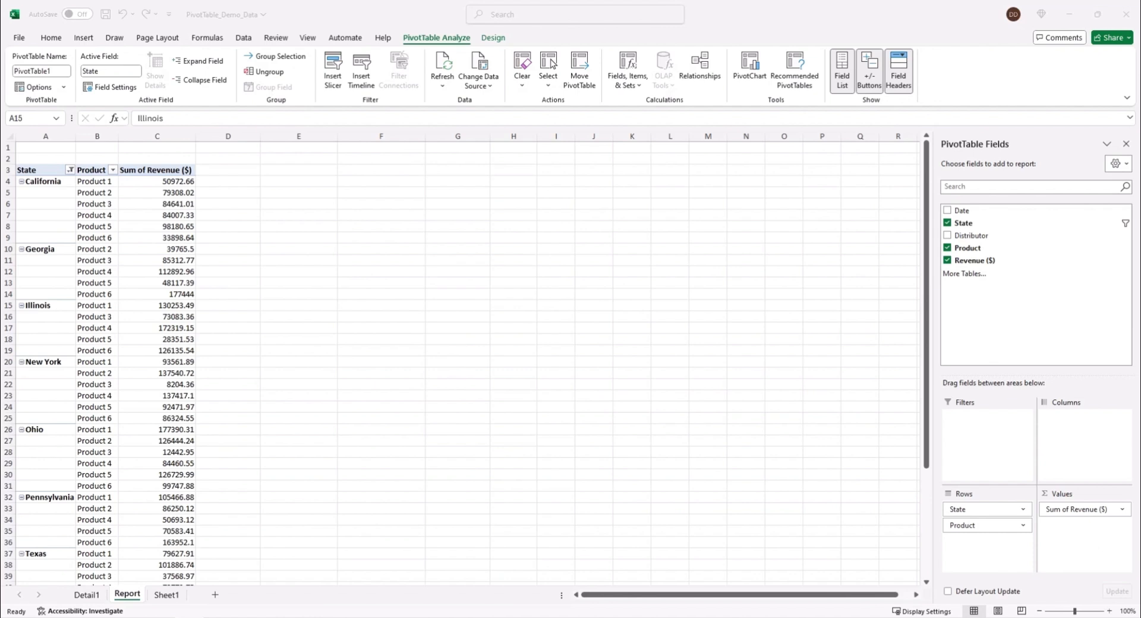
pyautogui.click(865, 76)
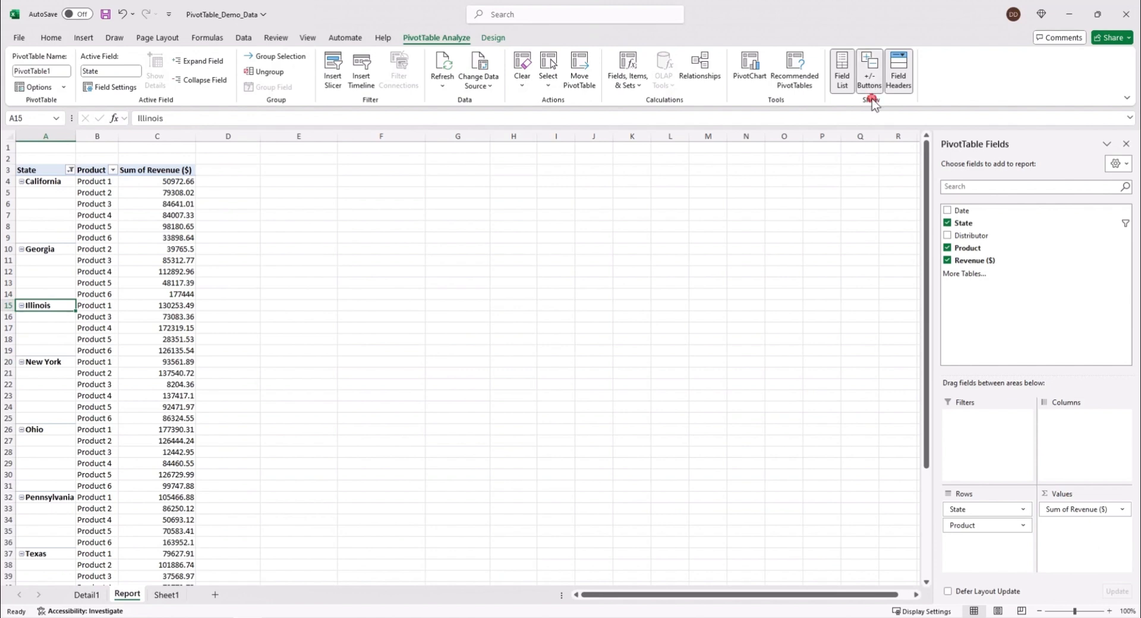
pyautogui.click(869, 87)
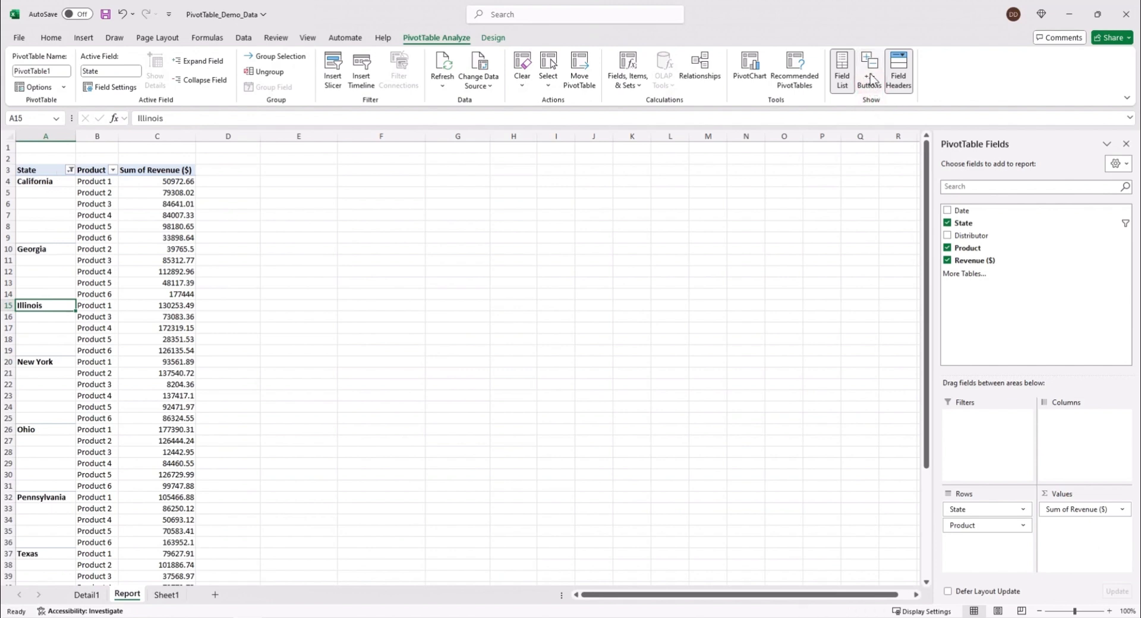
pyautogui.click(870, 88)
# - Remove State from the PivotTable rows and sort the products by revenue from smallest to largest
pyautogui.moveTo(979, 511); pyautogui.dragTo(670, 404)
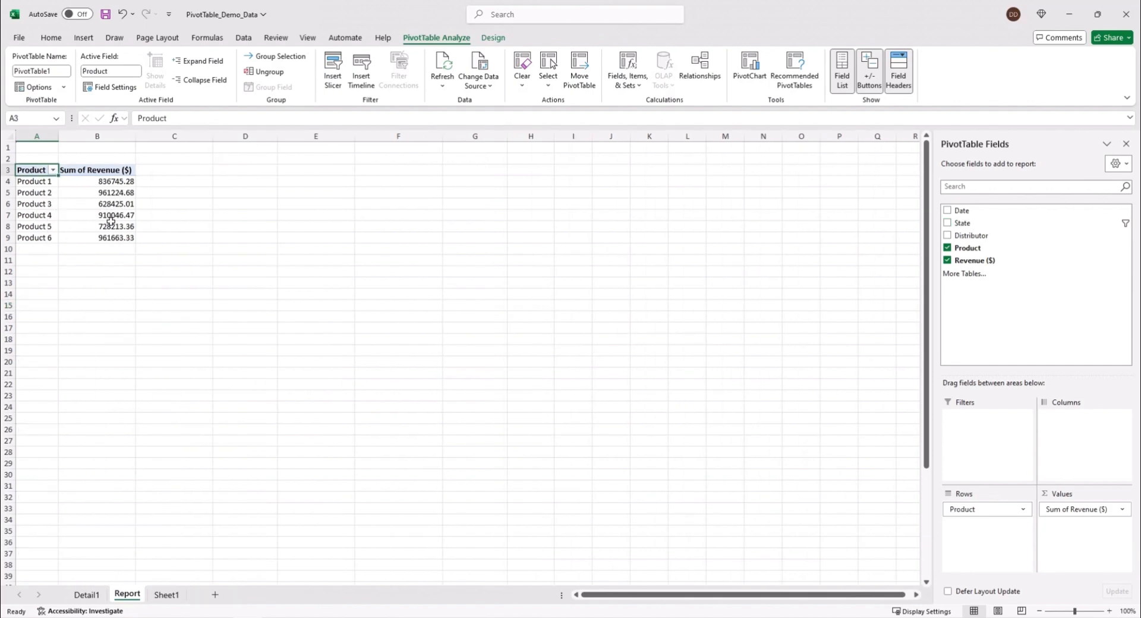
pyautogui.rightClick(106, 200)
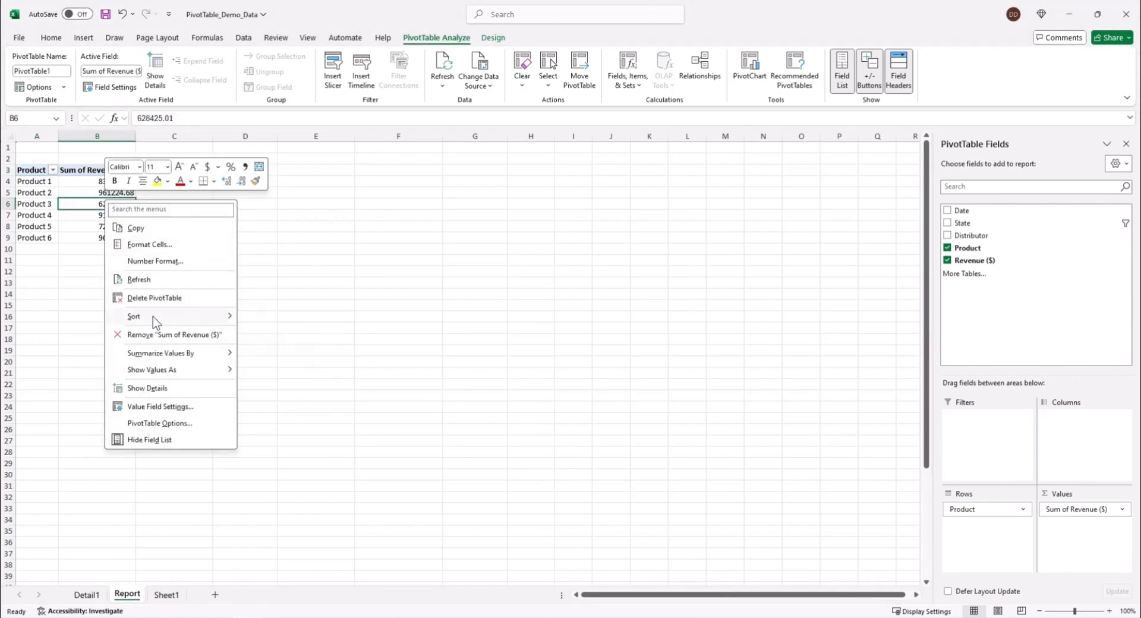
pyautogui.click(291, 321)
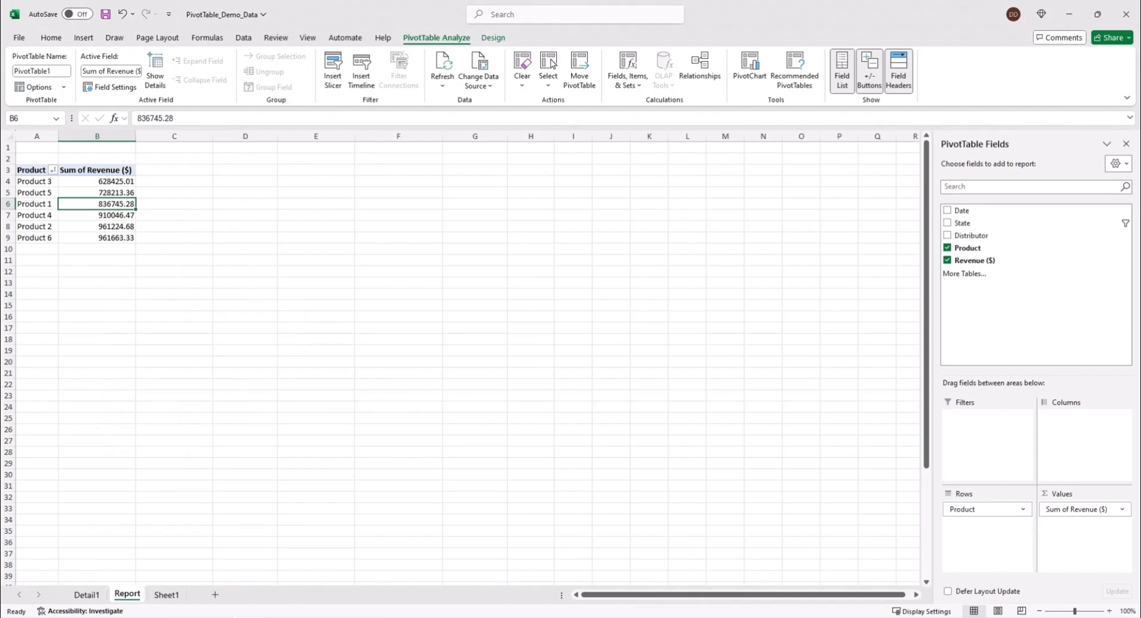
# - Sort the PivotTable by product name from A to Z
pyautogui.click(39, 181)
pyautogui.rightClick(38, 180)
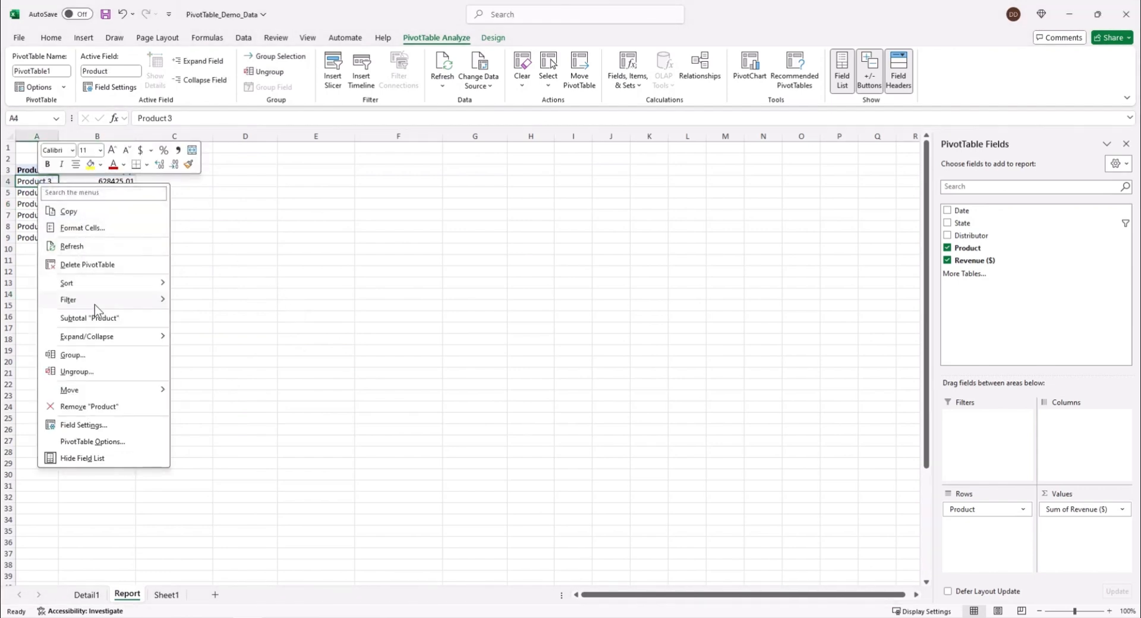
pyautogui.moveTo(103, 285)
pyautogui.click(230, 285)
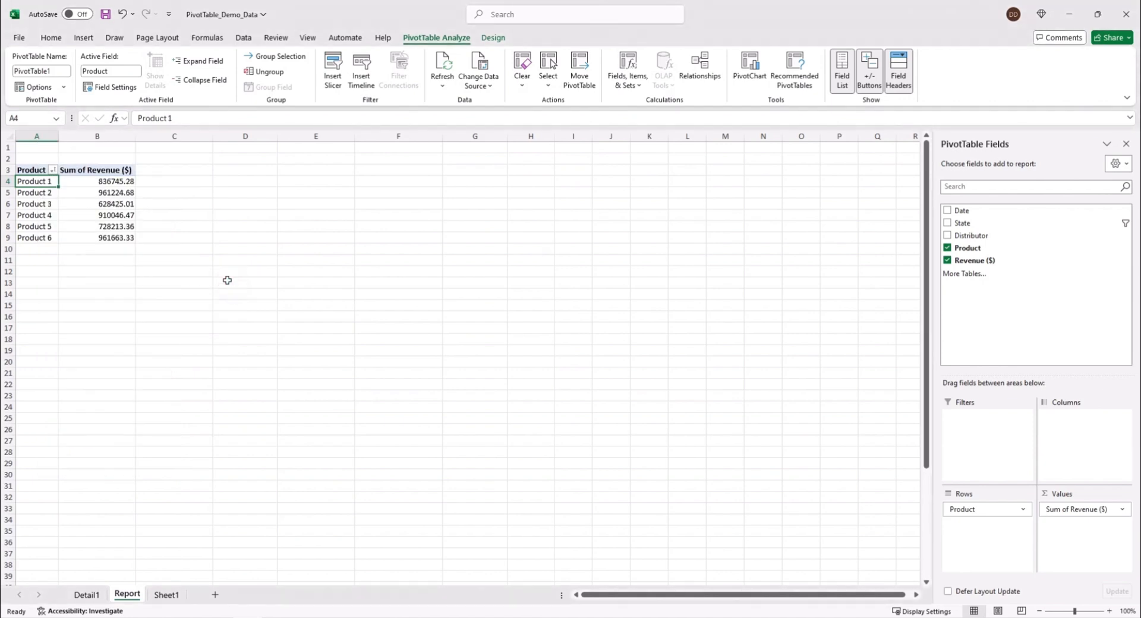
pyautogui.hotkey('alt', 'Tab')
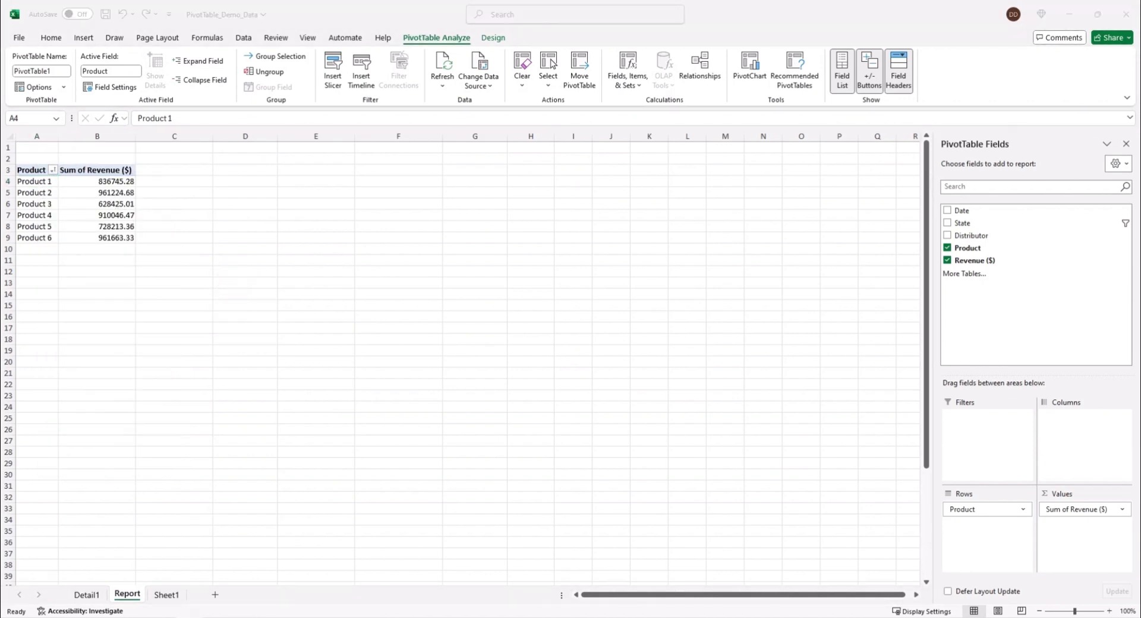
# - Set the number format of the product revenue values to Number with a 1000 separator and 0 decimal places
pyautogui.click(117, 194)
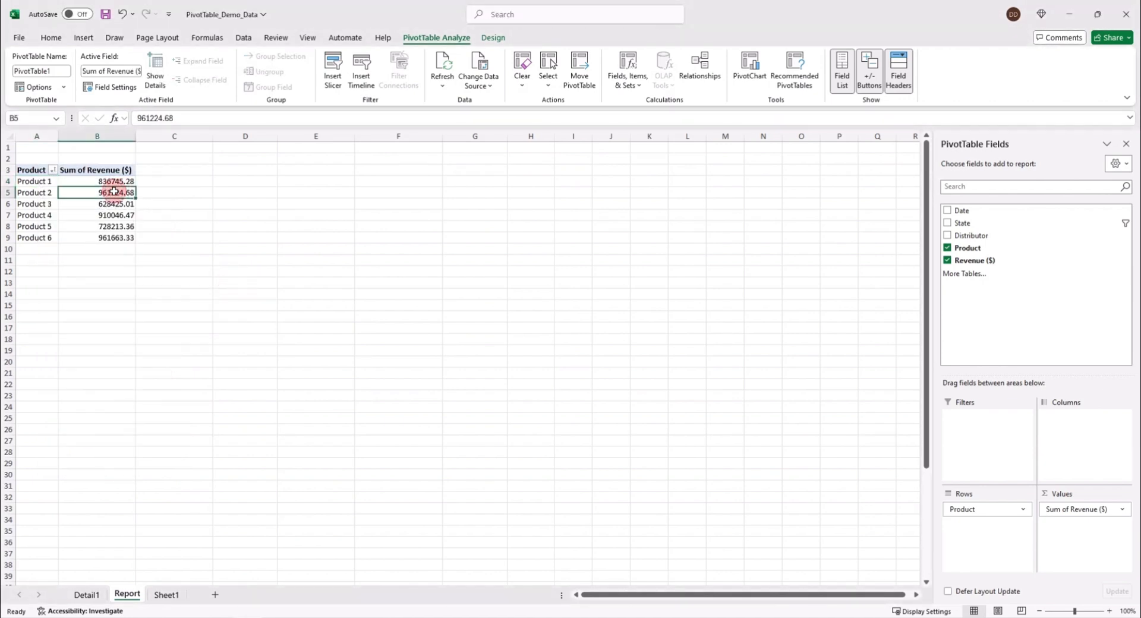
pyautogui.rightClick(117, 194)
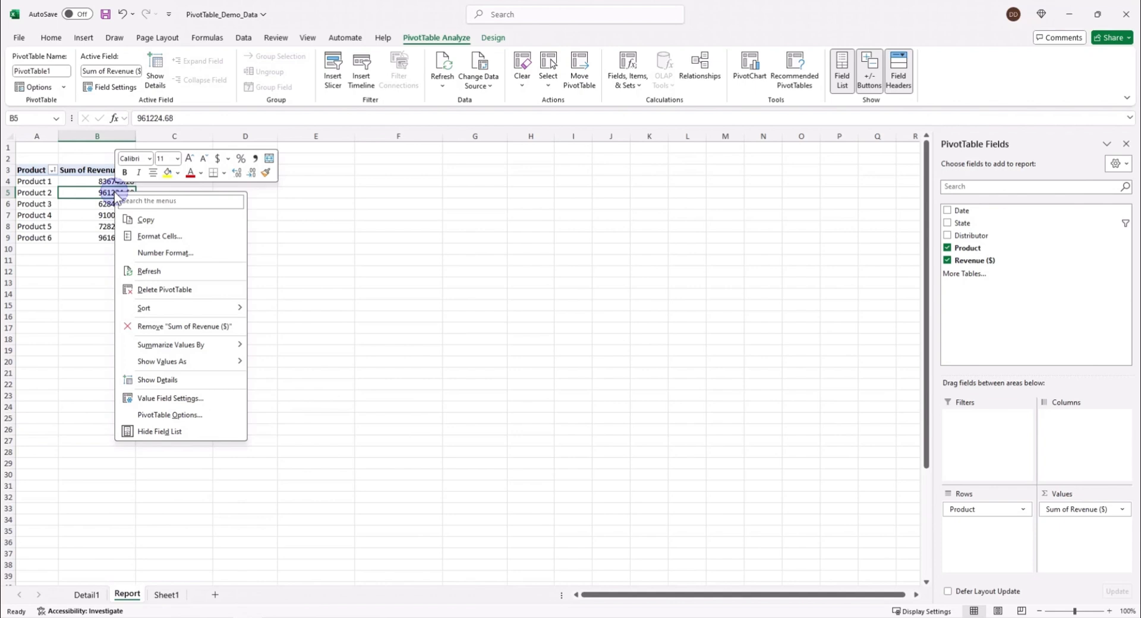
pyautogui.click(165, 252)
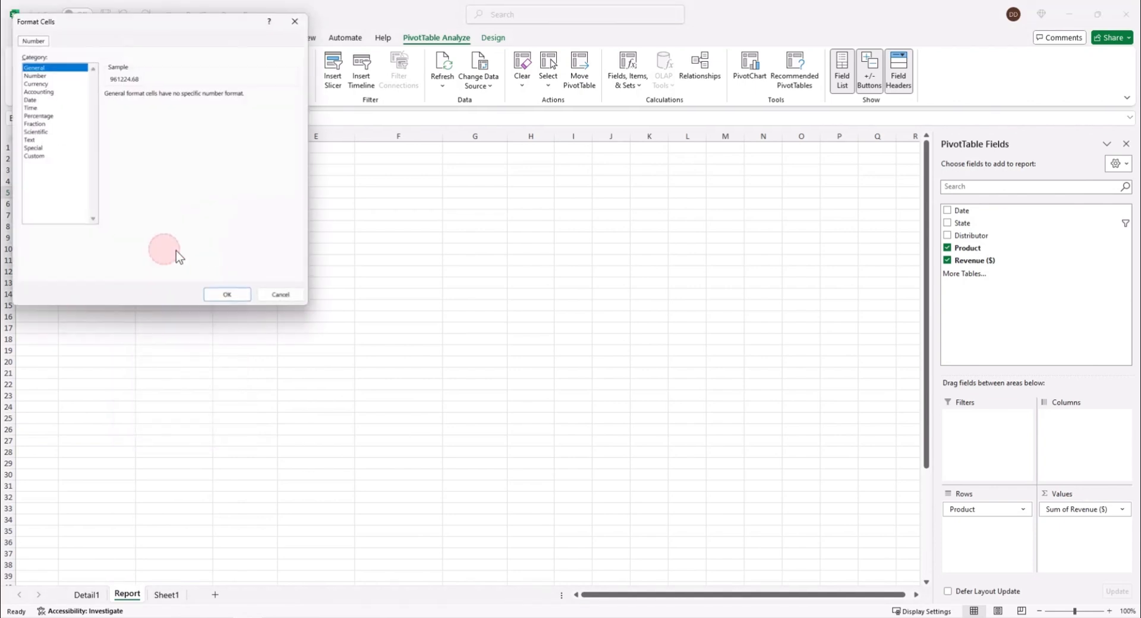
pyautogui.click(31, 71)
pyautogui.click(105, 105)
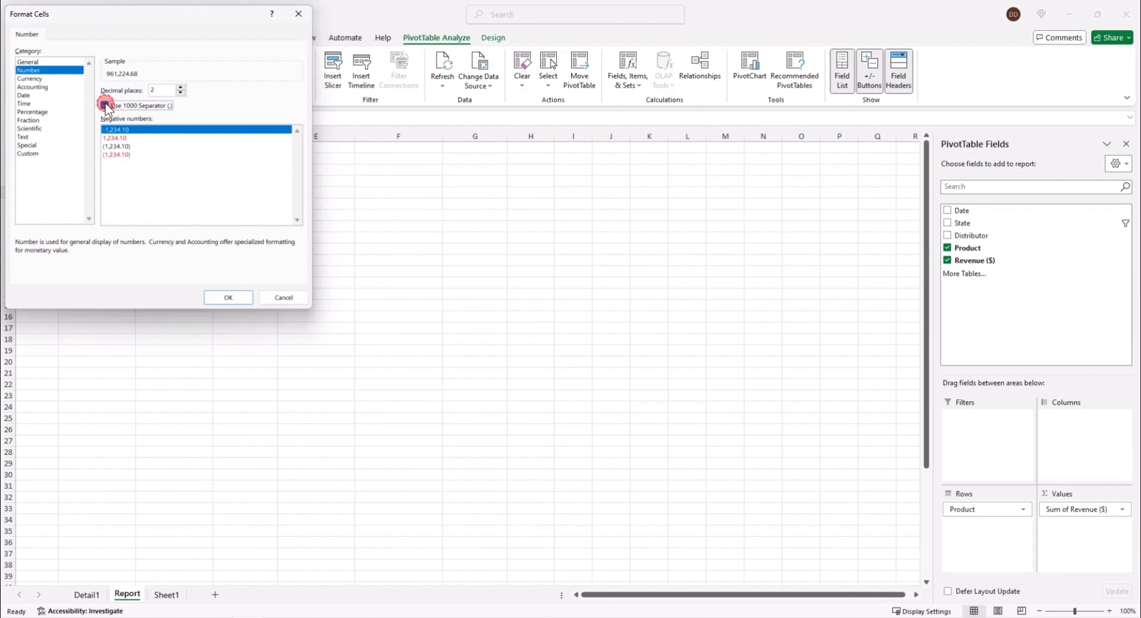
pyautogui.click(160, 90)
pyautogui.press('BackSpace')
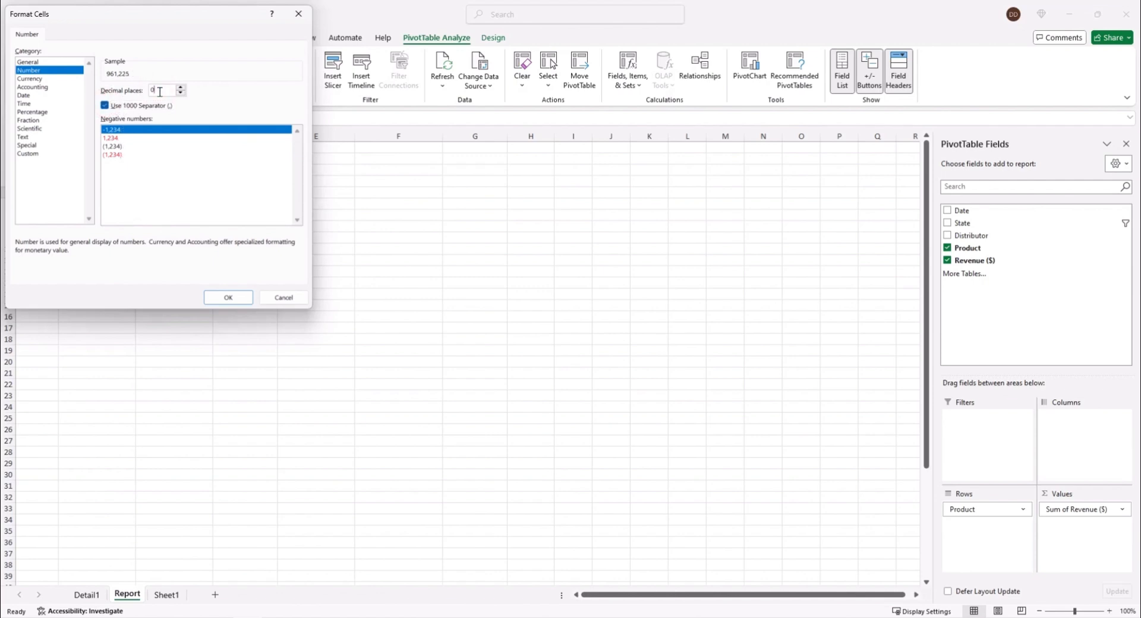
pyautogui.click(228, 296)
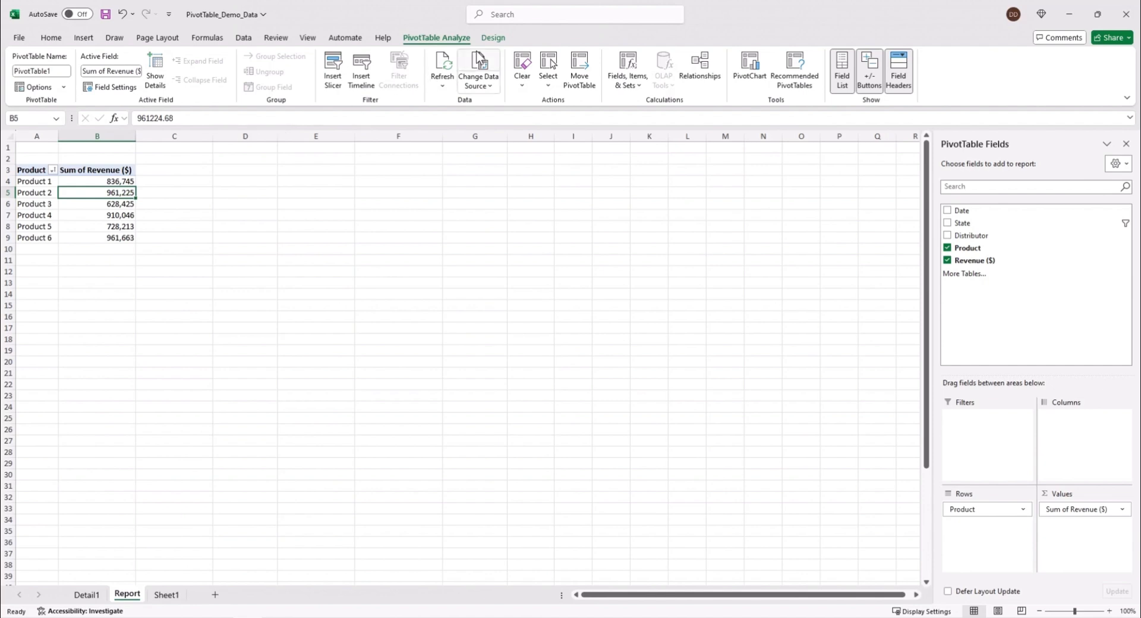
# - Turn on the PivotTable's grand totals for rows and columns and select the total revenue cell
pyautogui.click(491, 38)
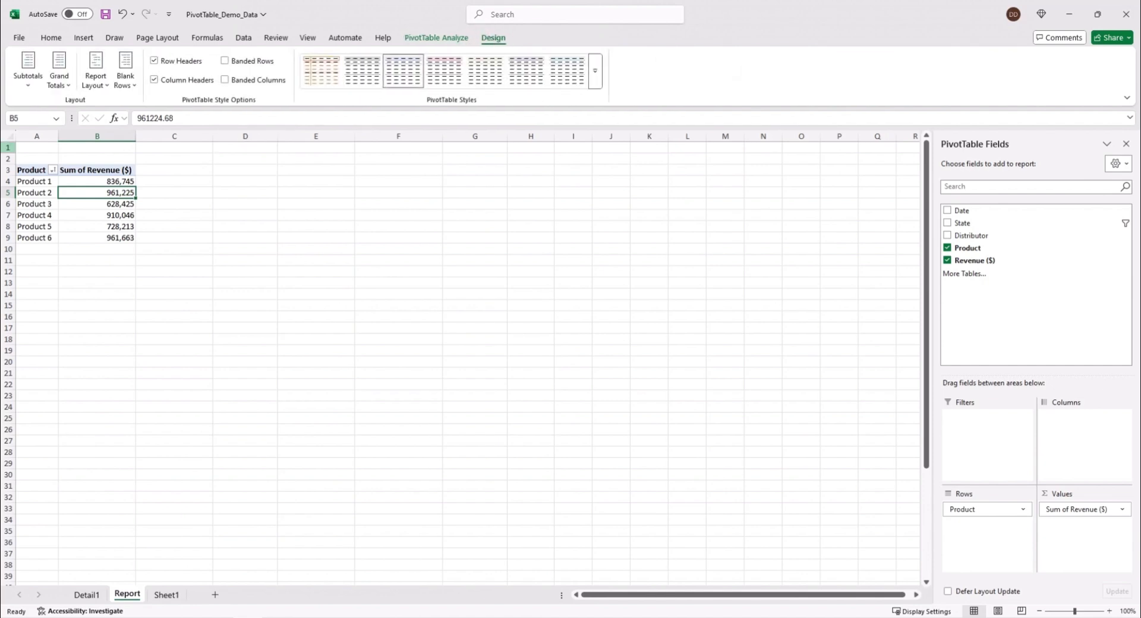
pyautogui.click(60, 78)
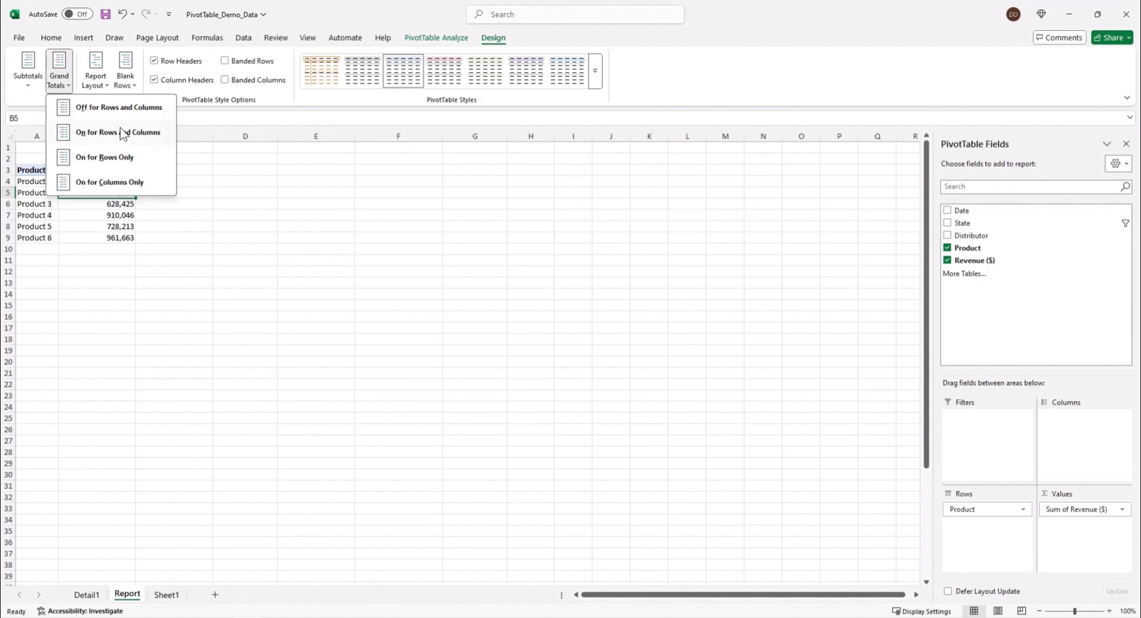
pyautogui.click(125, 133)
pyautogui.click(96, 249)
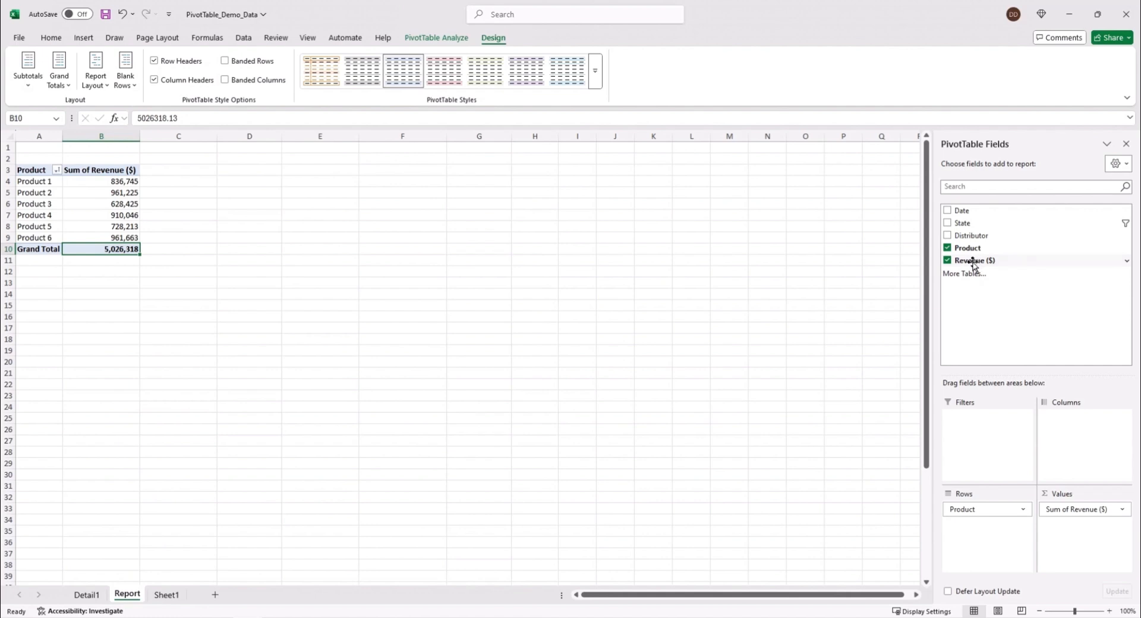
# - Add Revenue ($) to the PivotTable values a second time and show that column as % of Grand Total
pyautogui.moveTo(973, 266); pyautogui.dragTo(1070, 528)
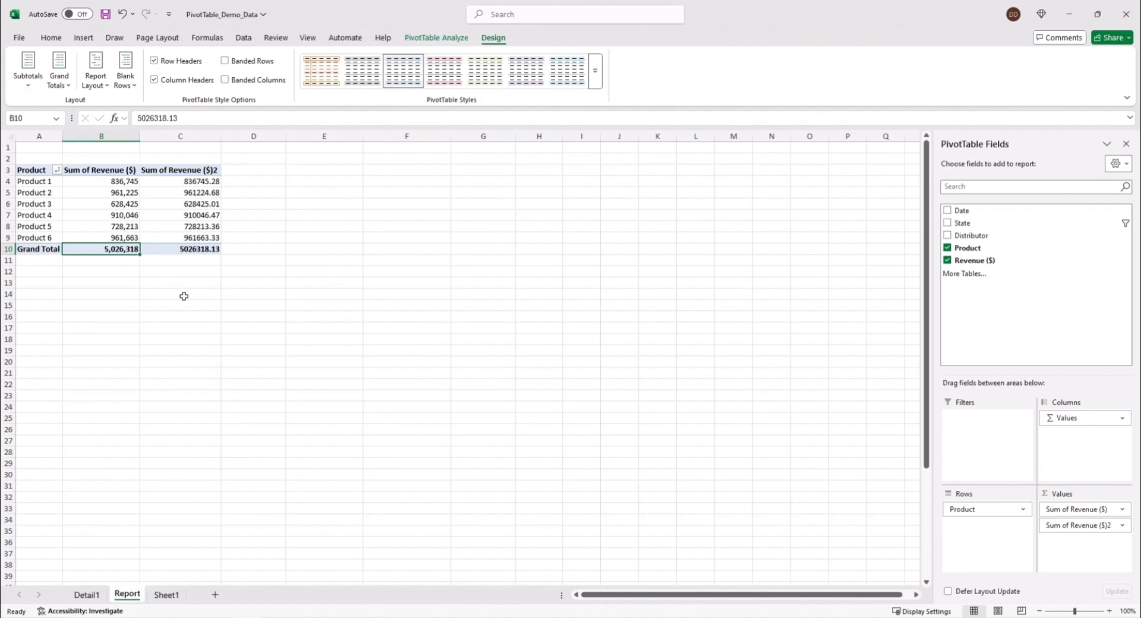
pyautogui.rightClick(193, 182)
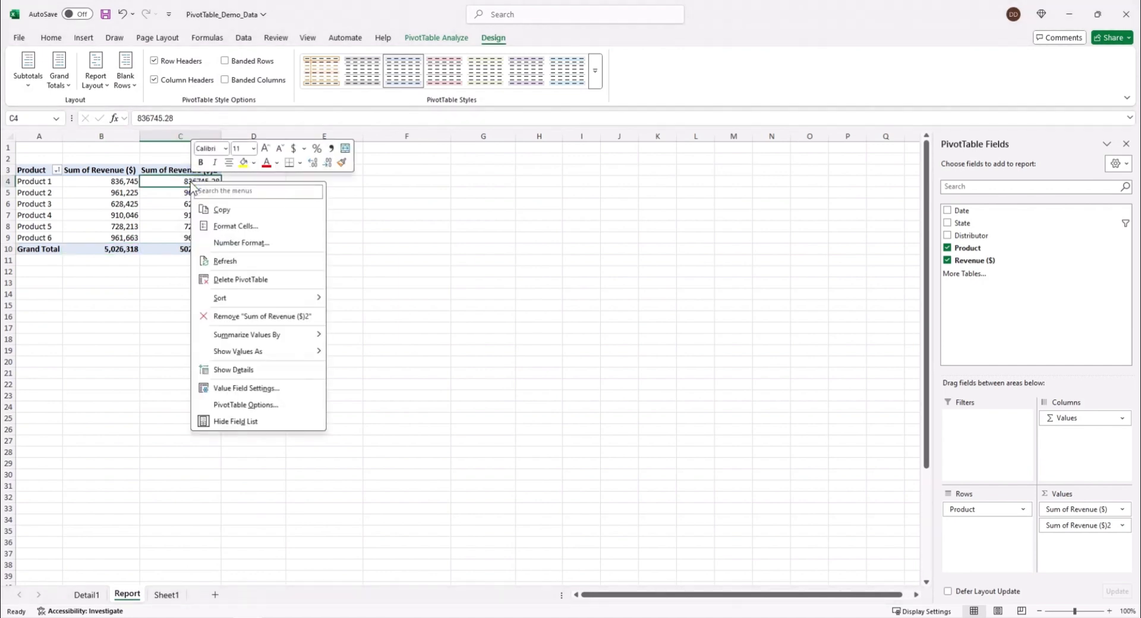
pyautogui.moveTo(280, 352)
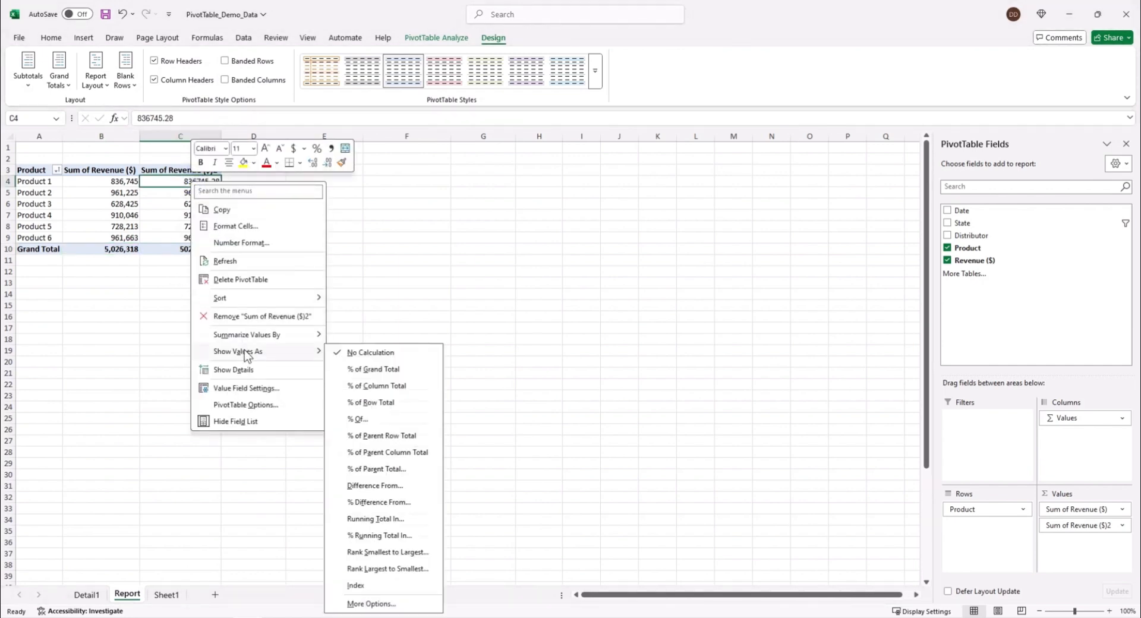
pyautogui.click(381, 370)
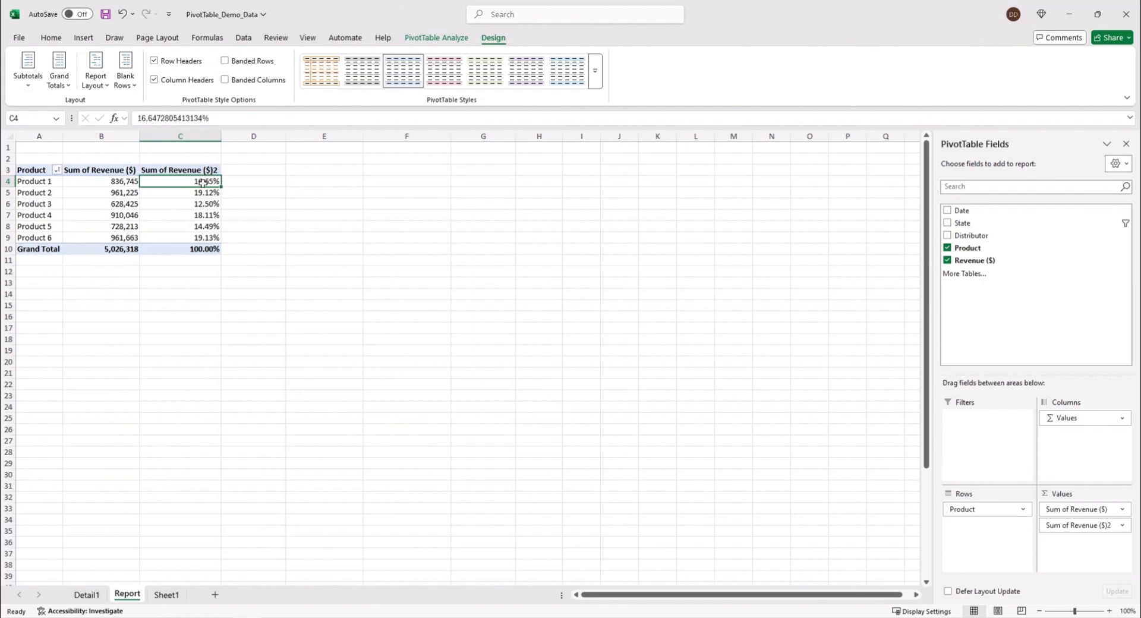
# - Examine each product's percentage share against its revenue and the grand total row
pyautogui.moveTo(202, 182); pyautogui.dragTo(208, 238)
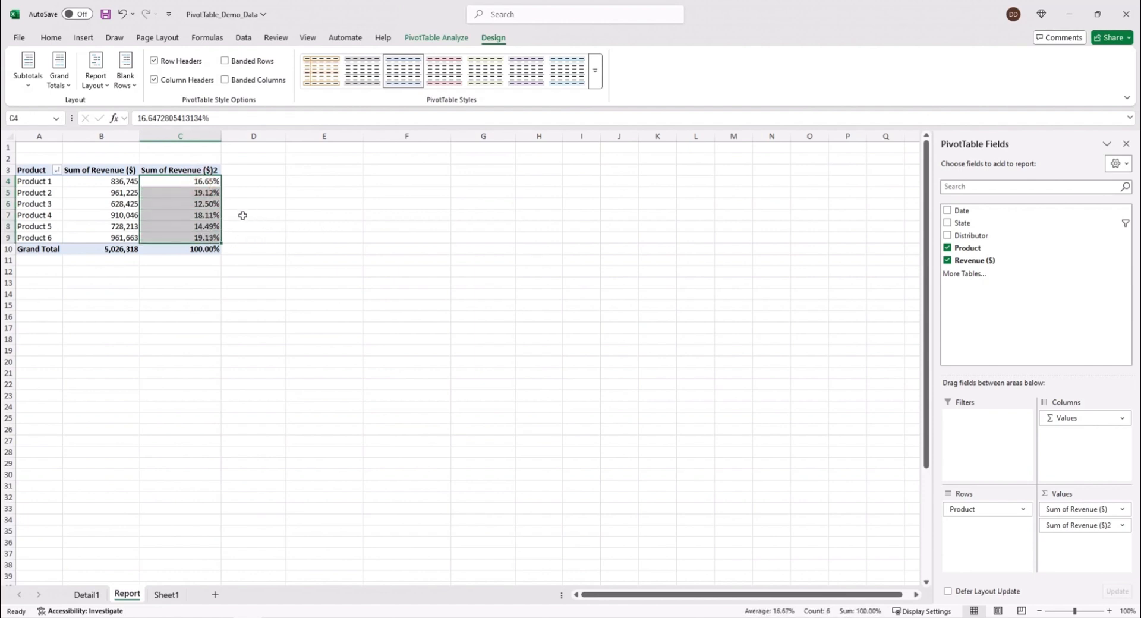
pyautogui.click(121, 183)
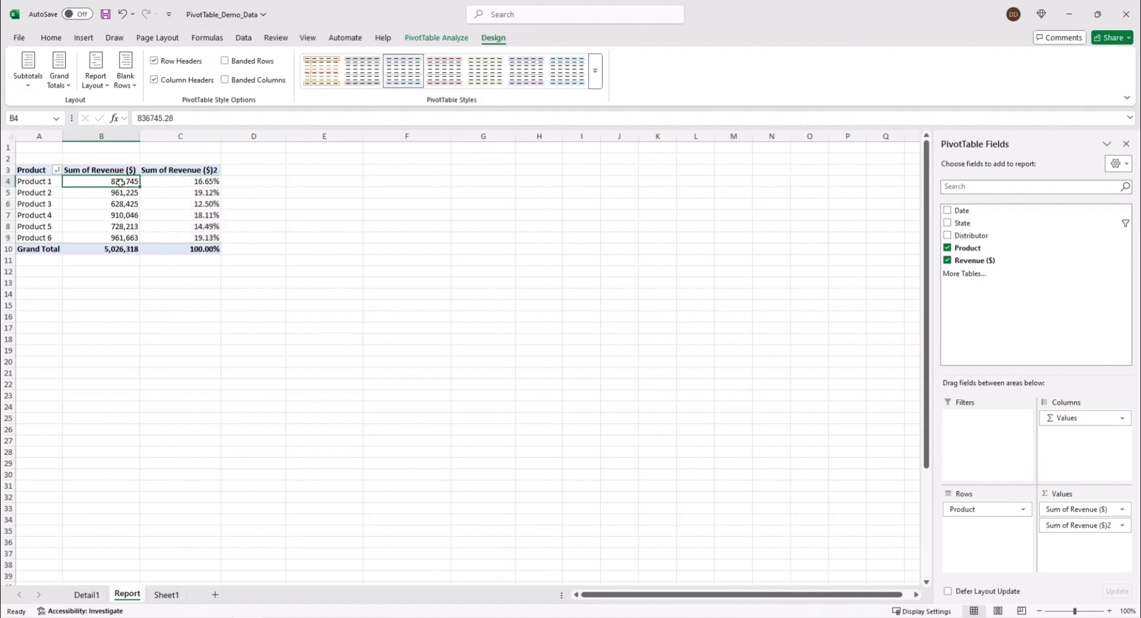
pyautogui.click(165, 183)
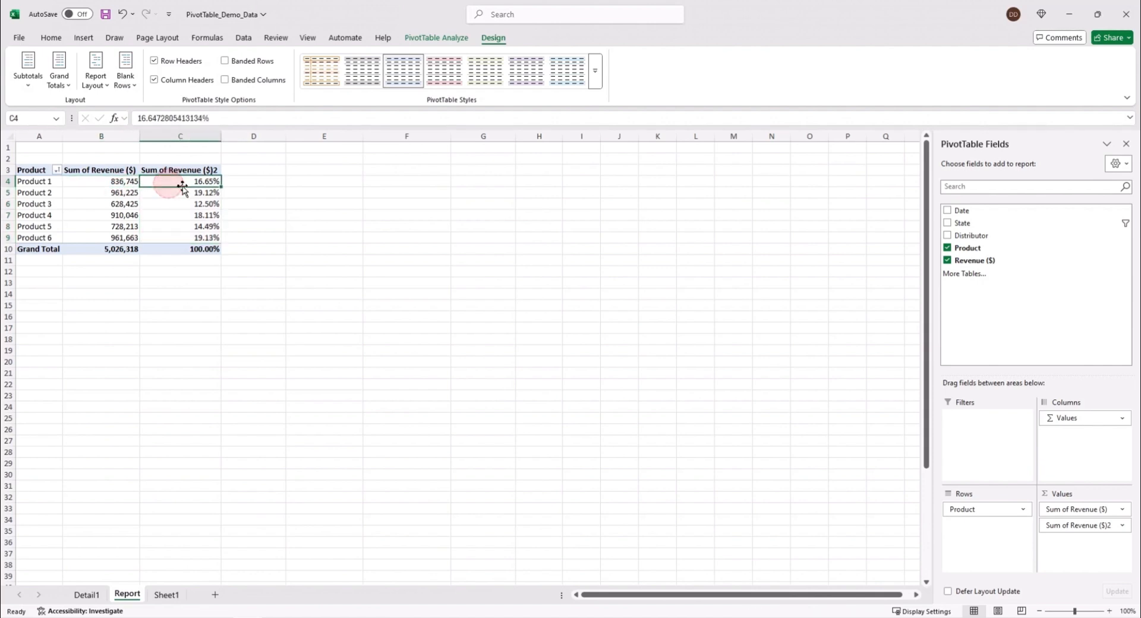
pyautogui.click(38, 195)
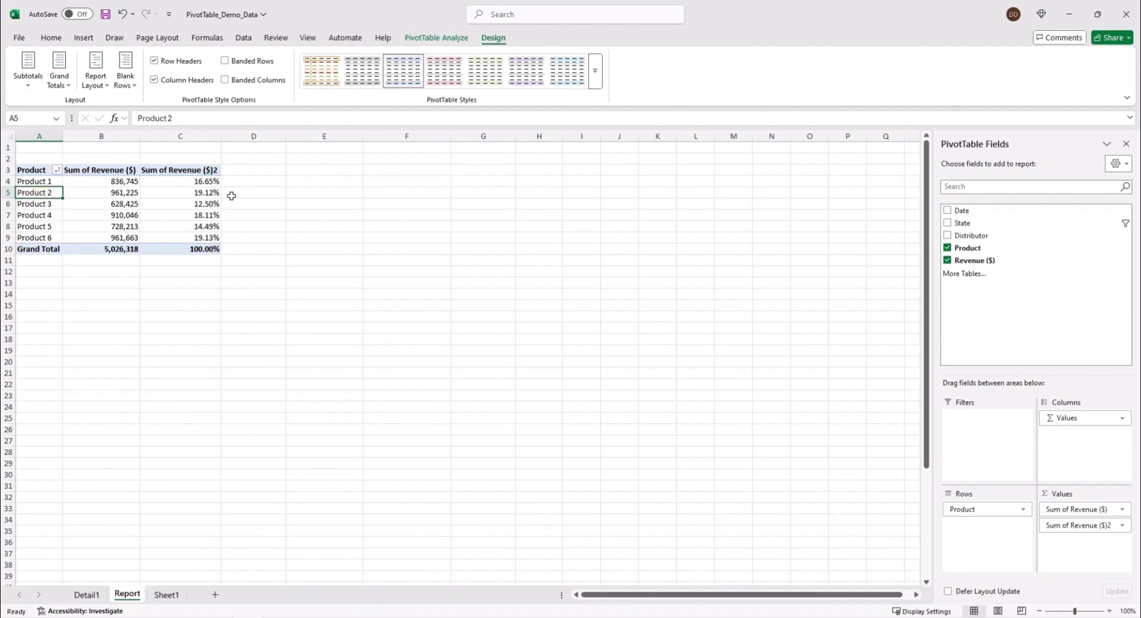
pyautogui.click(207, 194)
pyautogui.click(190, 249)
# - Add Revenue ($) to the PivotTable values a third time and summarize it by Average
pyautogui.moveTo(971, 261); pyautogui.dragTo(1062, 545)
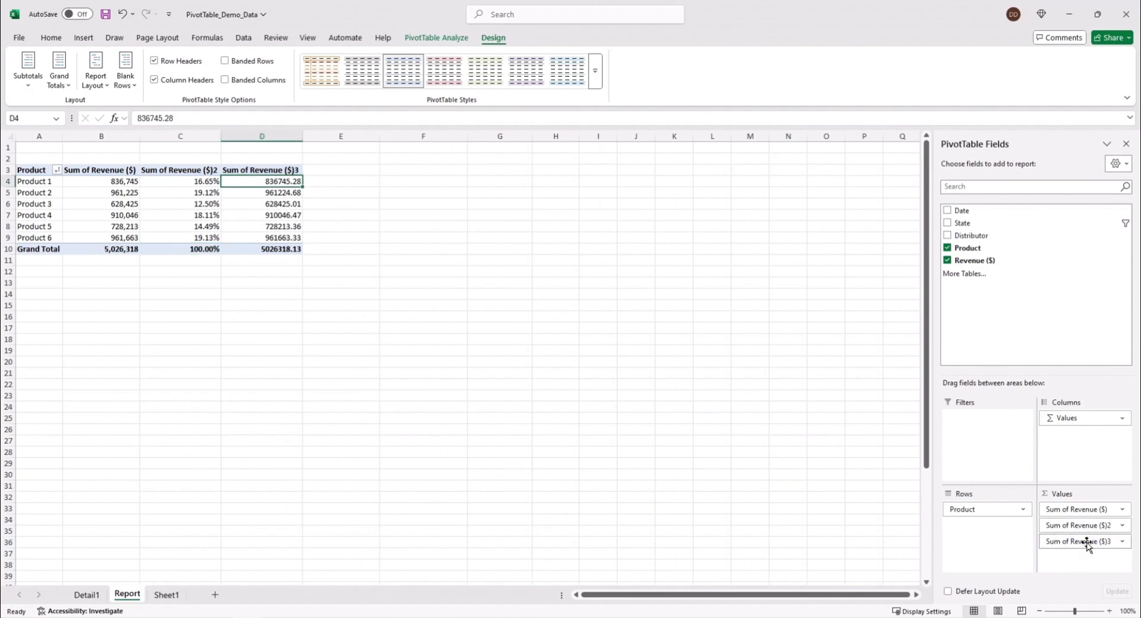
pyautogui.click(1087, 541)
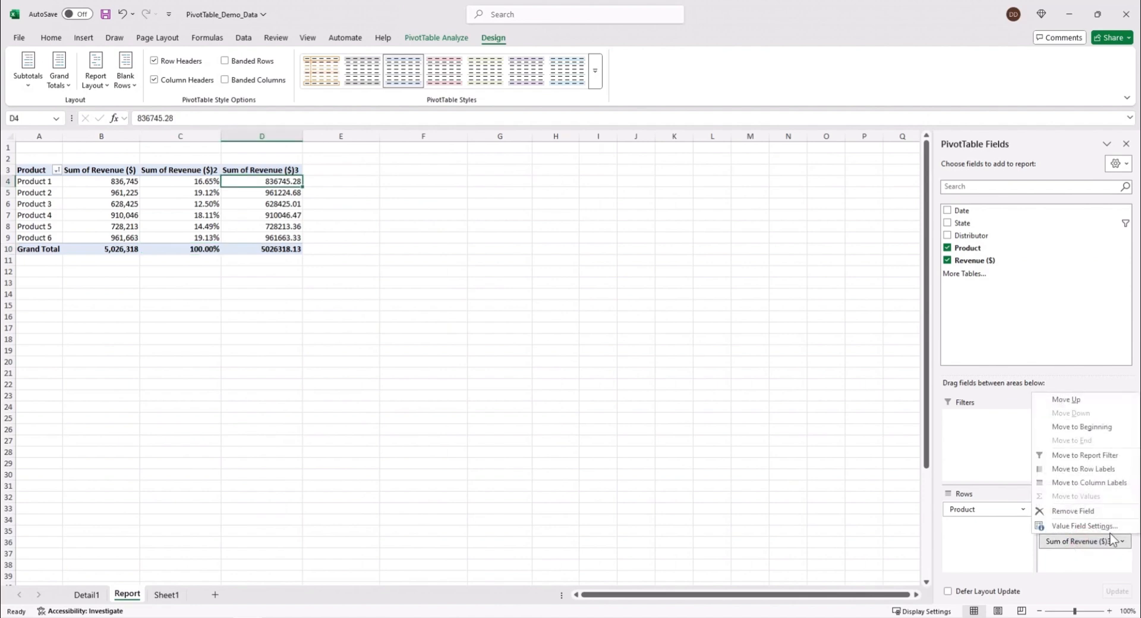
pyautogui.click(1086, 527)
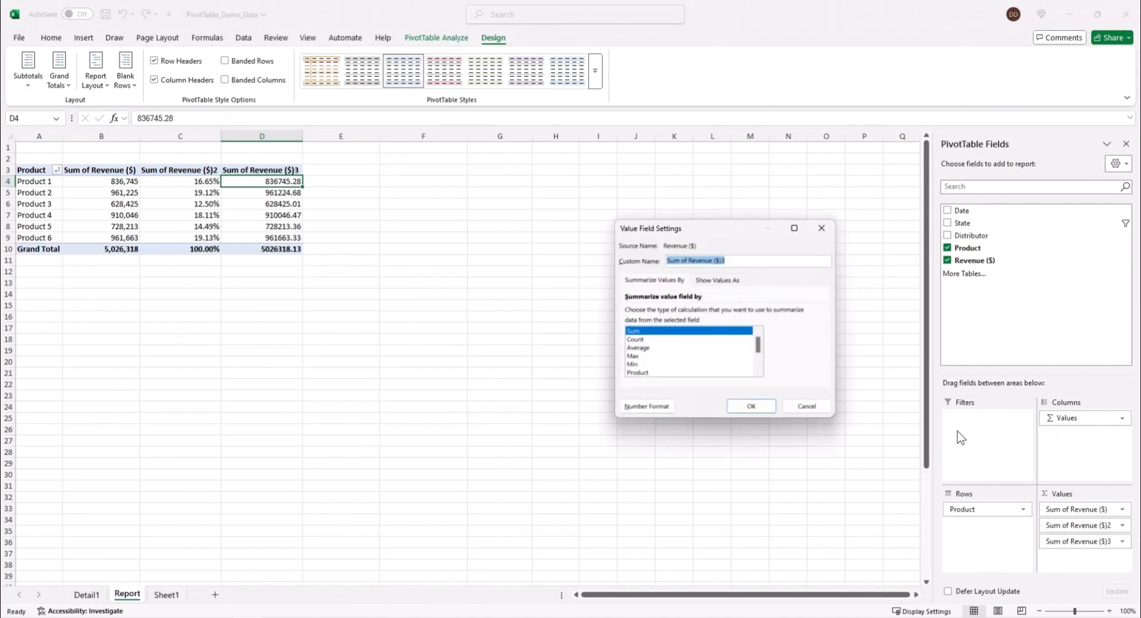
pyautogui.click(638, 348)
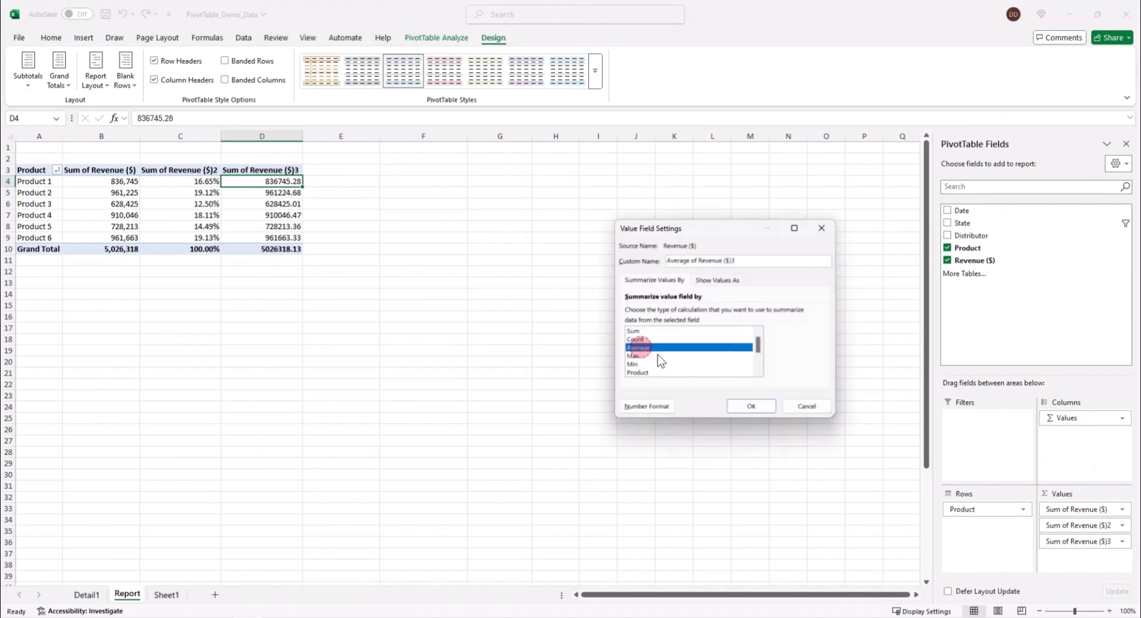
pyautogui.click(750, 406)
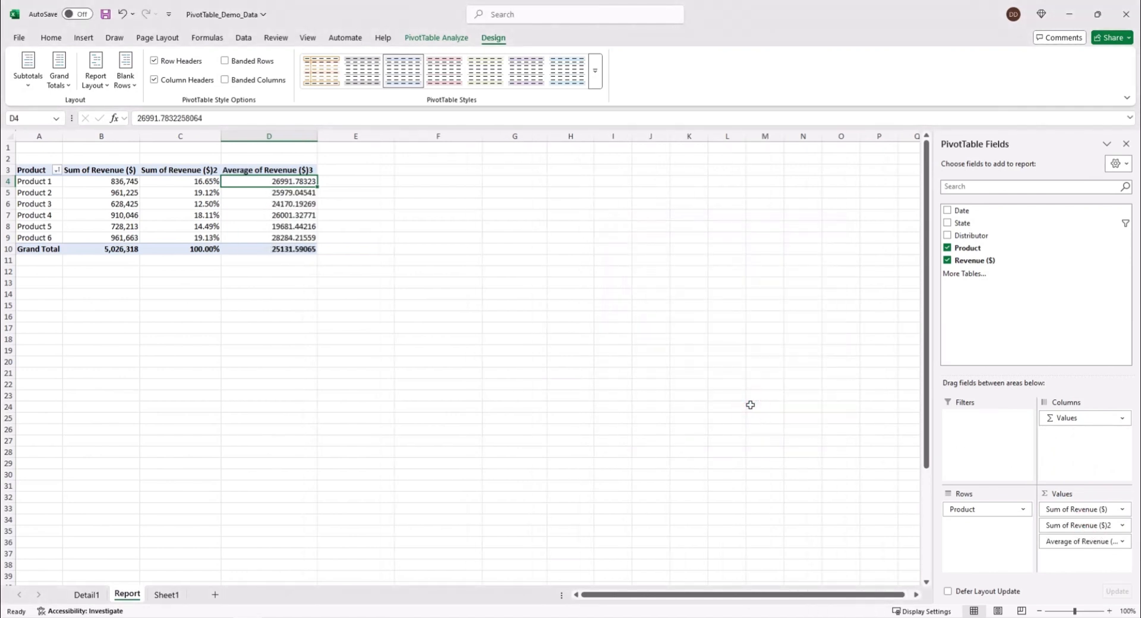
# - Set the number format of the average revenue values to Number with a 1000 separator and 0 decimal places
pyautogui.rightClick(285, 182)
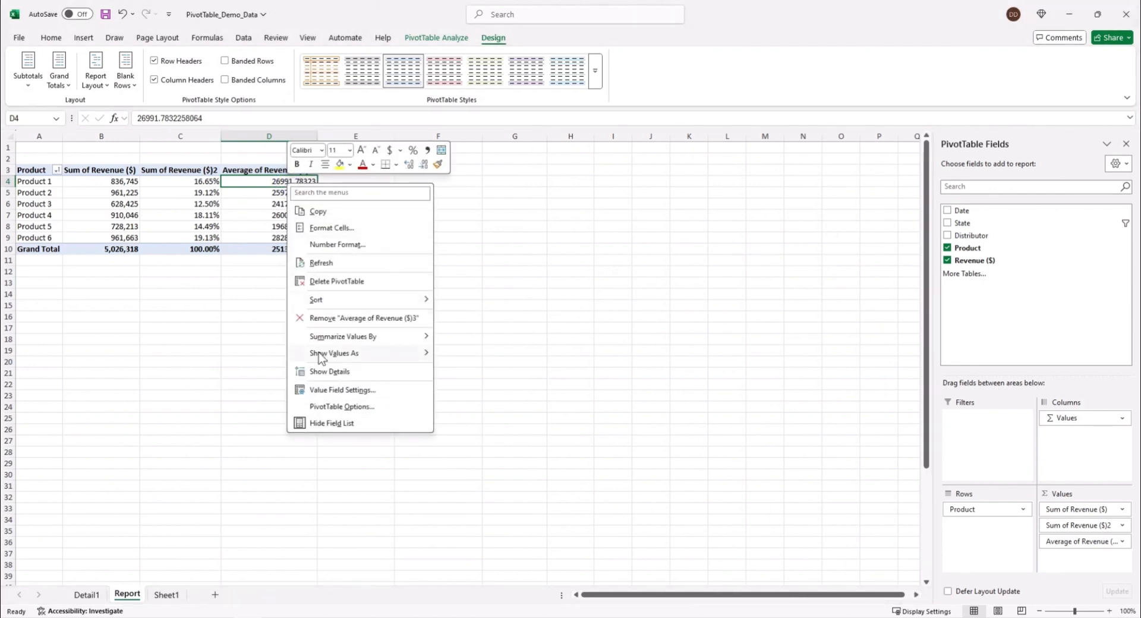
pyautogui.click(333, 246)
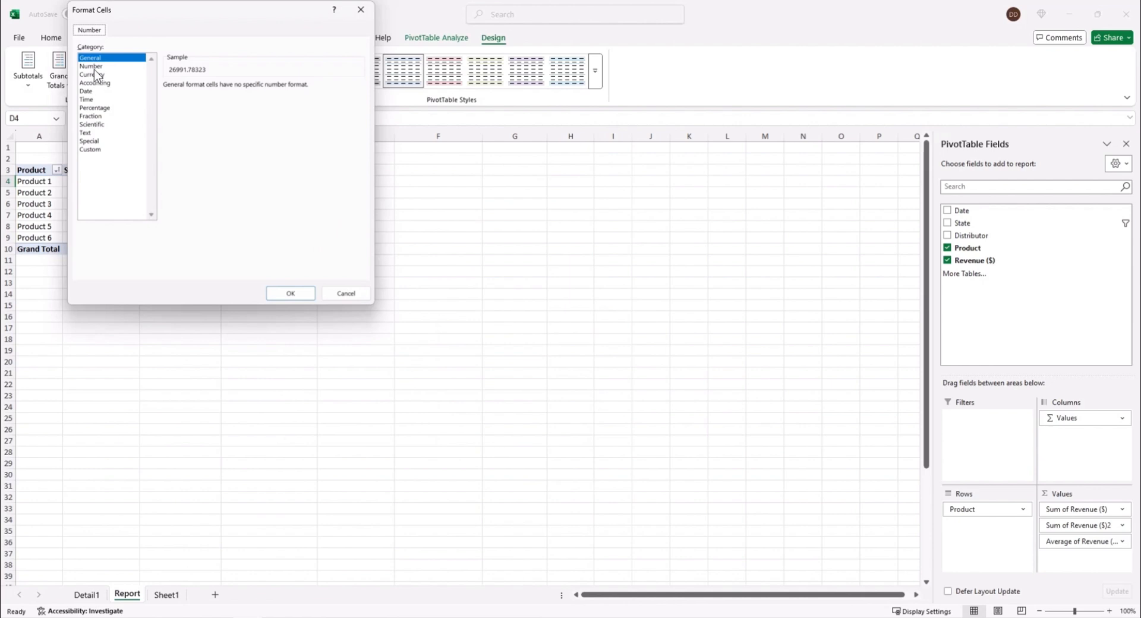
pyautogui.click(94, 67)
pyautogui.click(167, 101)
pyautogui.click(243, 90)
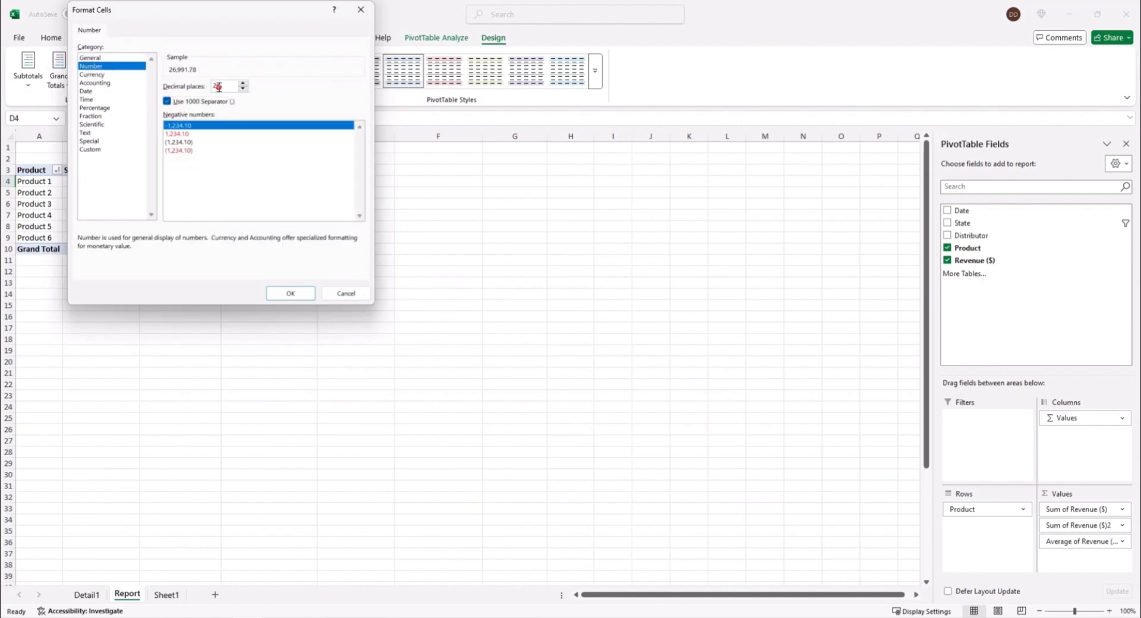
pyautogui.click(243, 89)
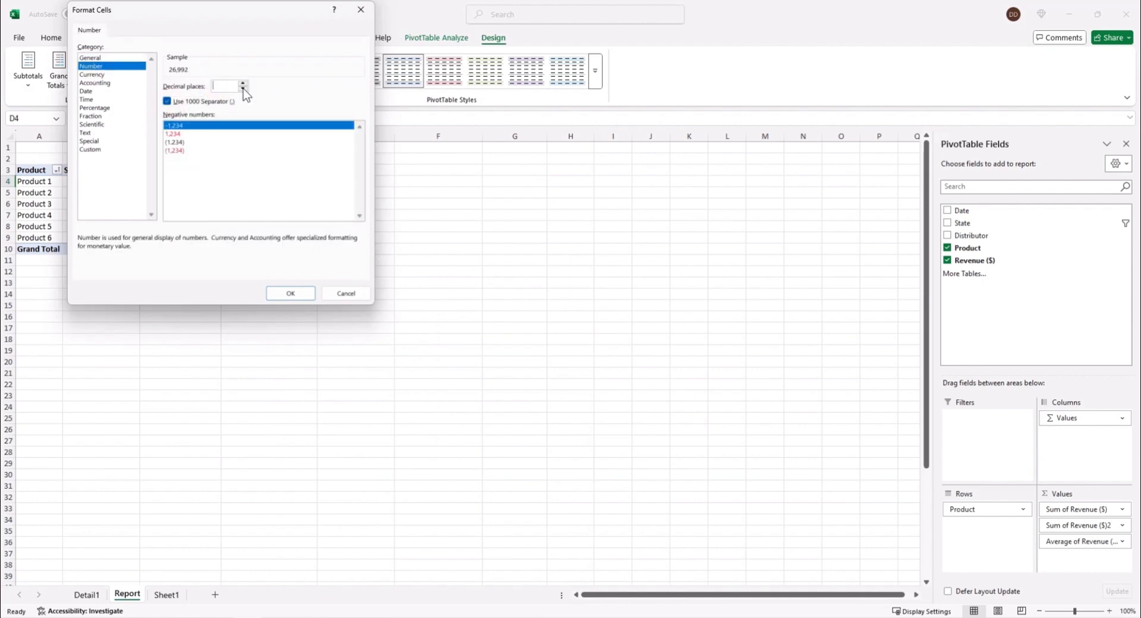
pyautogui.click(291, 288)
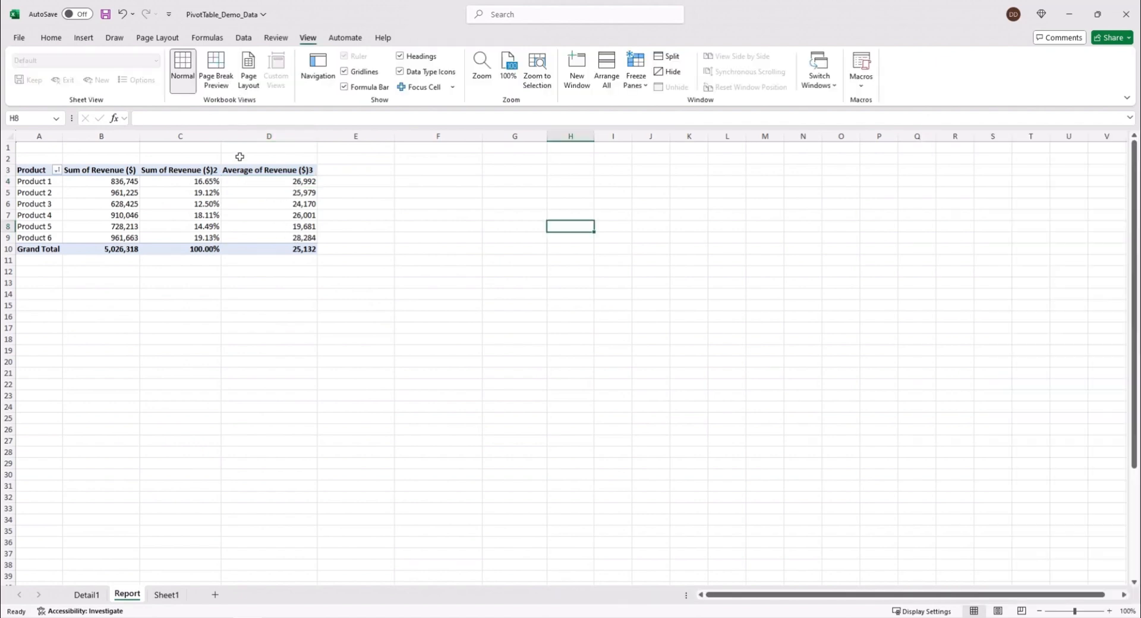
# - Rename the average column header to Average of Revenue and the percentage column header to Sum of Revenue
pyautogui.click(255, 178)
pyautogui.click(255, 161)
pyautogui.click(234, 117)
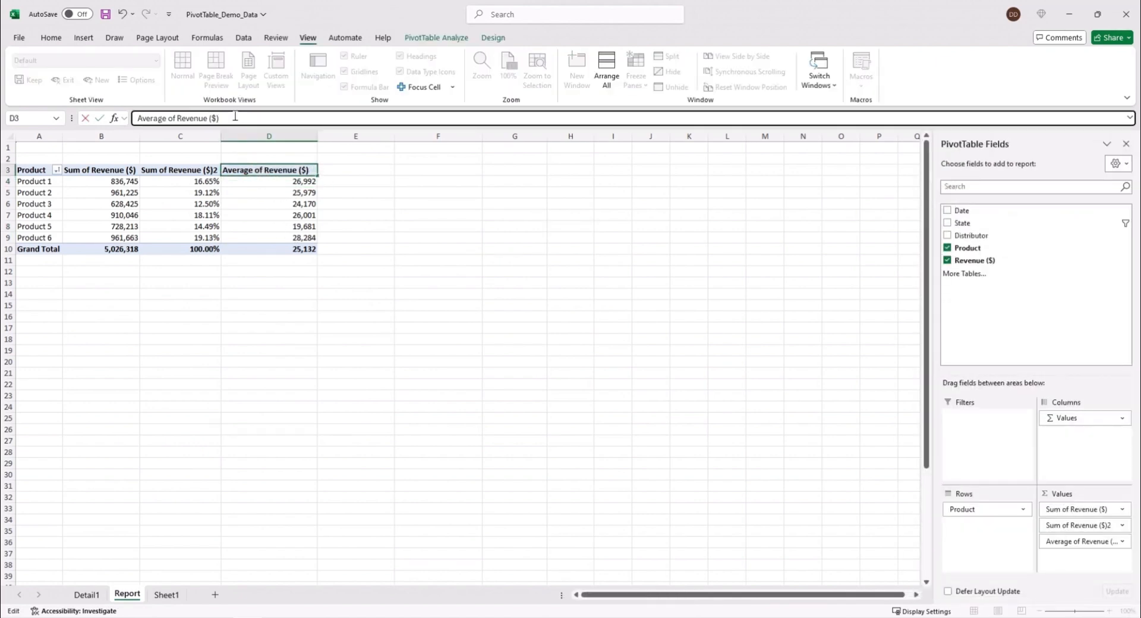
pyautogui.click(436, 236)
pyautogui.click(179, 170)
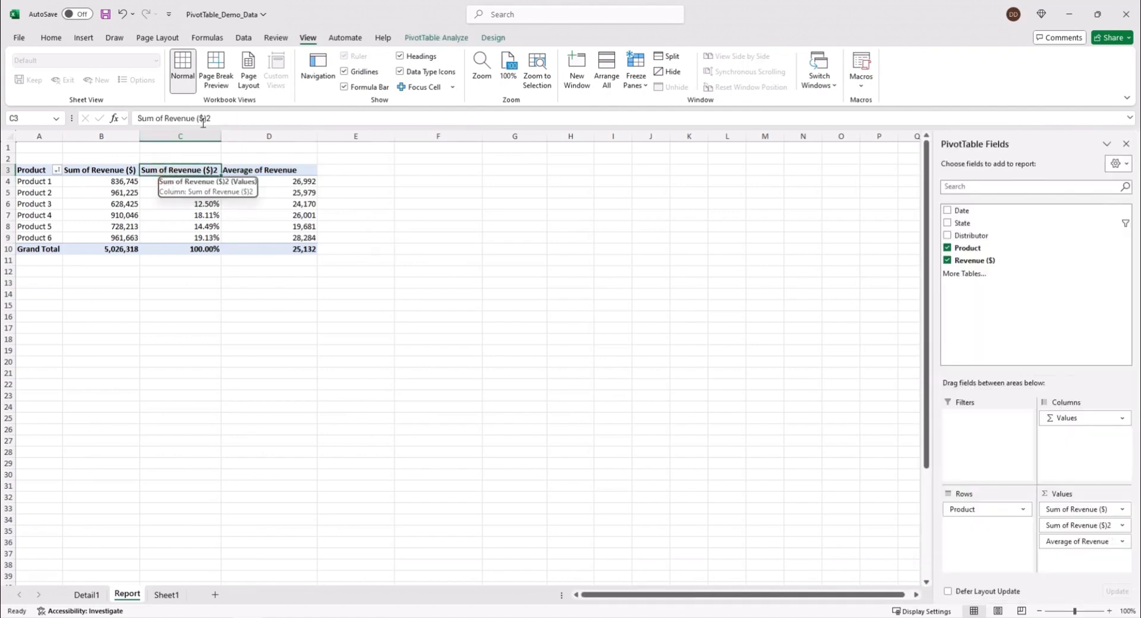
pyautogui.click(225, 117)
pyautogui.keyDown('shift'); pyautogui.click(195, 118); pyautogui.keyUp('shift')
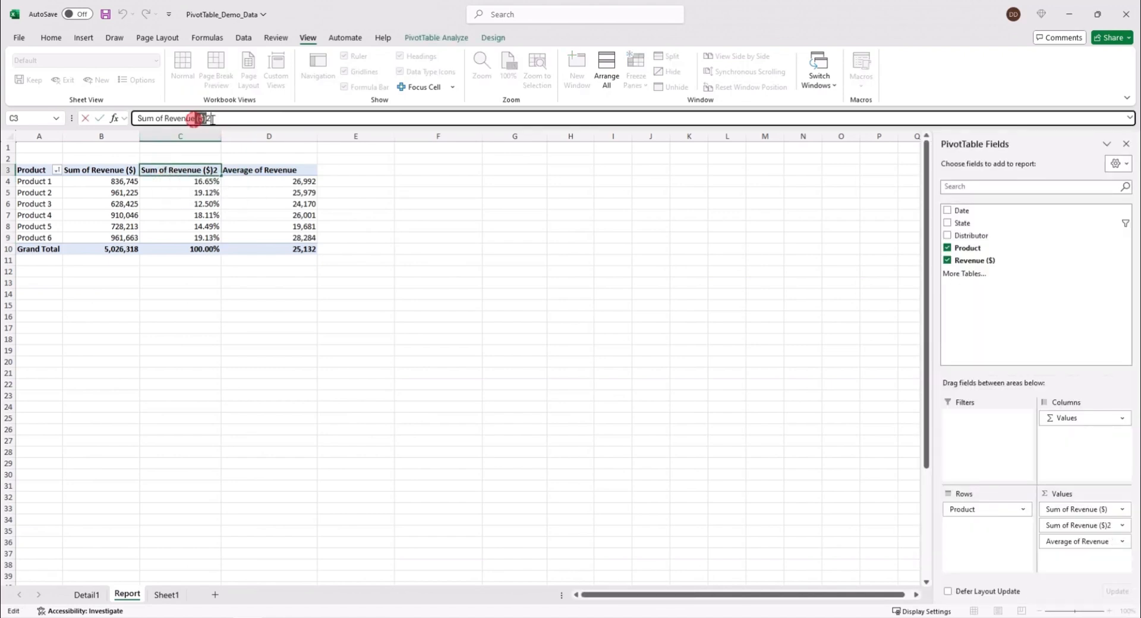
pyautogui.press('BackSpace')
# - Change the first value column's header to Sum of Revenue and remove Average of Revenue from the PivotTable values
pyautogui.click(113, 170)
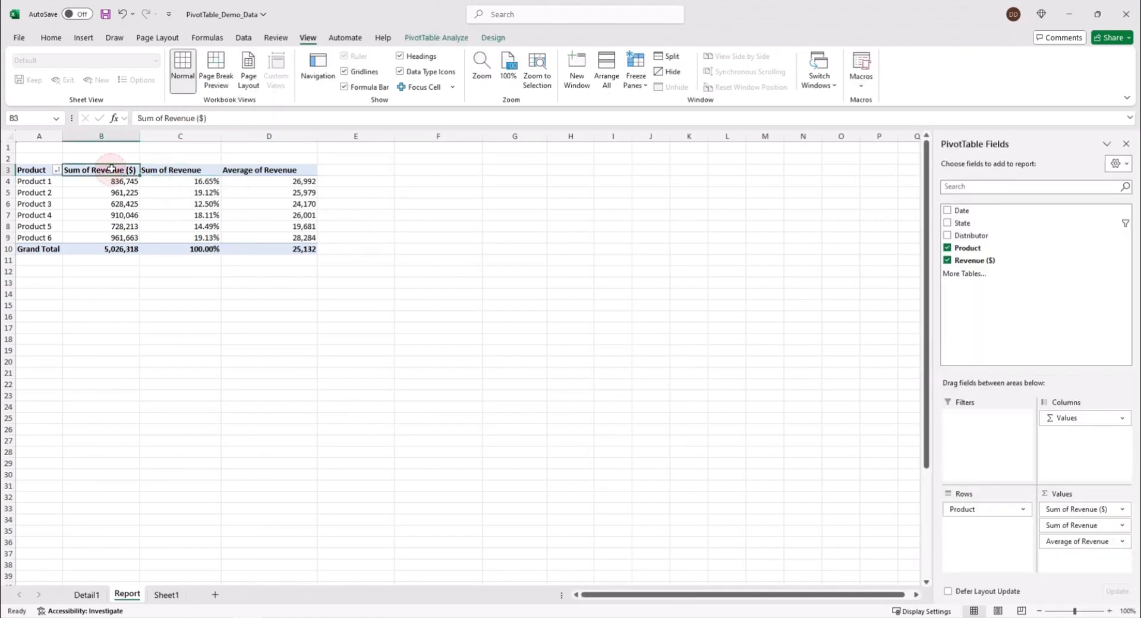
pyautogui.click(216, 119)
pyautogui.press('BackSpace')
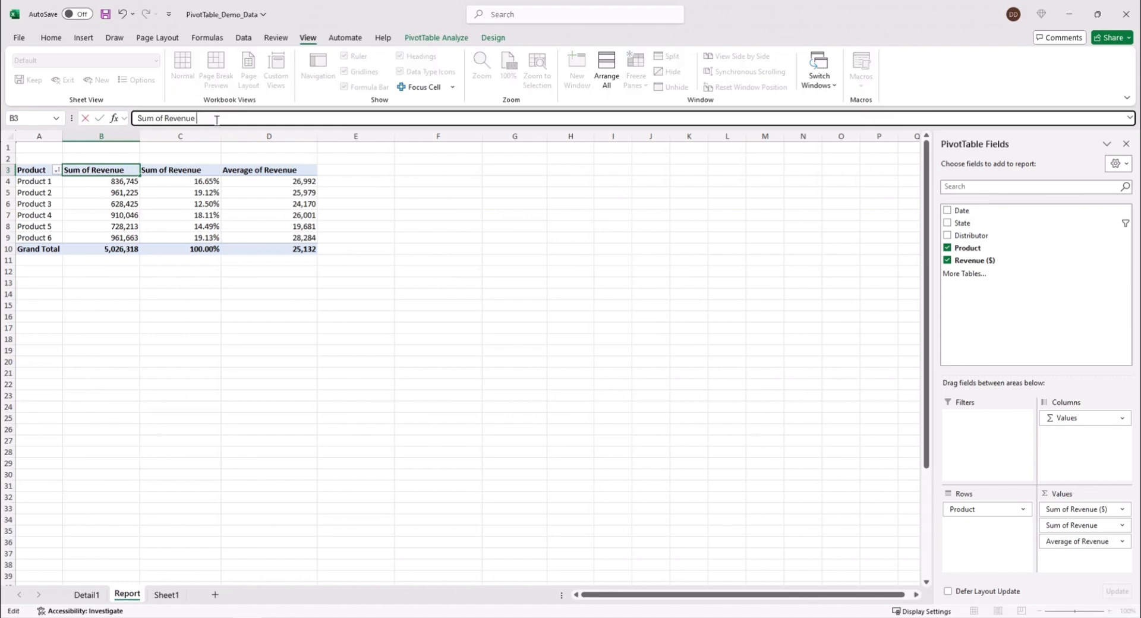
pyautogui.click(402, 214)
pyautogui.click(178, 193)
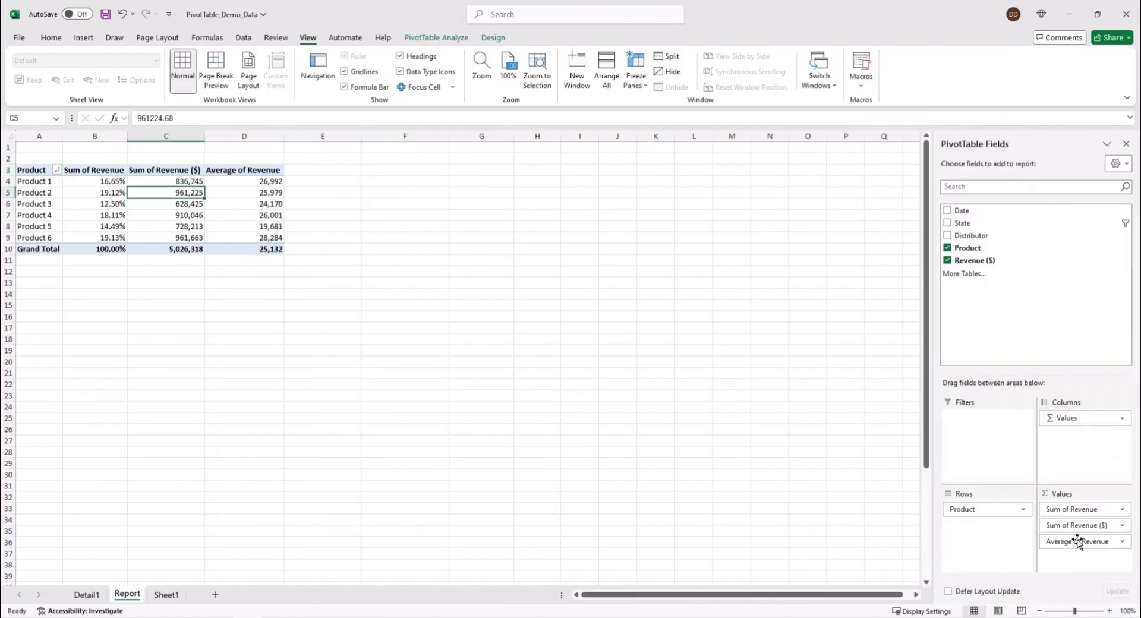
pyautogui.moveTo(1078, 542); pyautogui.dragTo(530, 372)
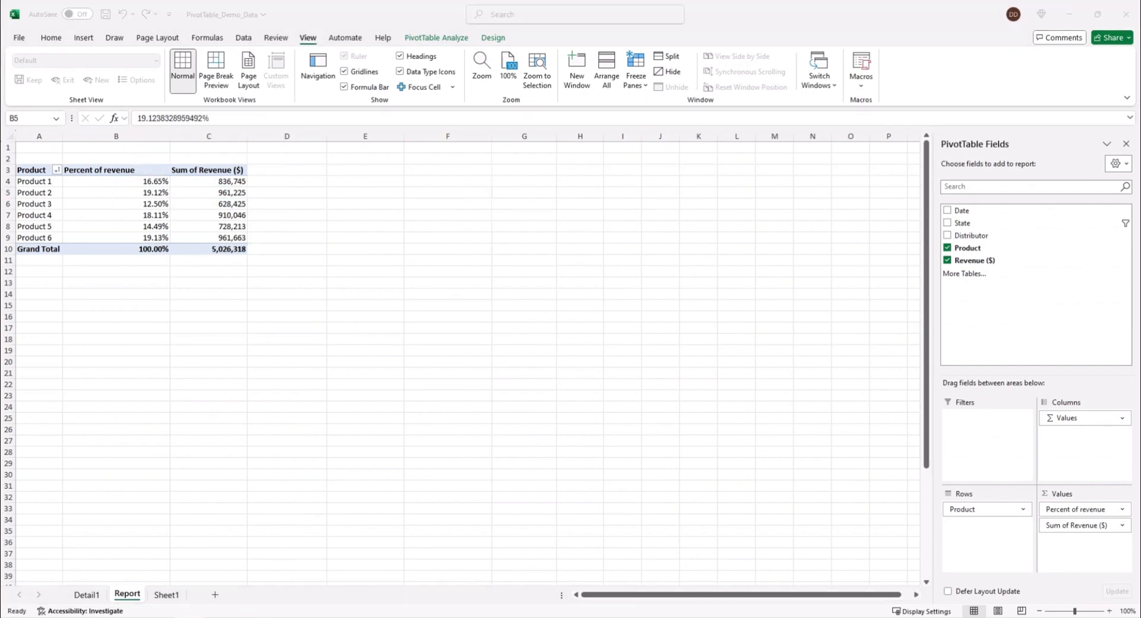
# - Turn off Autofit column widths on update in the PivotTable's options
pyautogui.click(119, 193)
pyautogui.rightClick(128, 195)
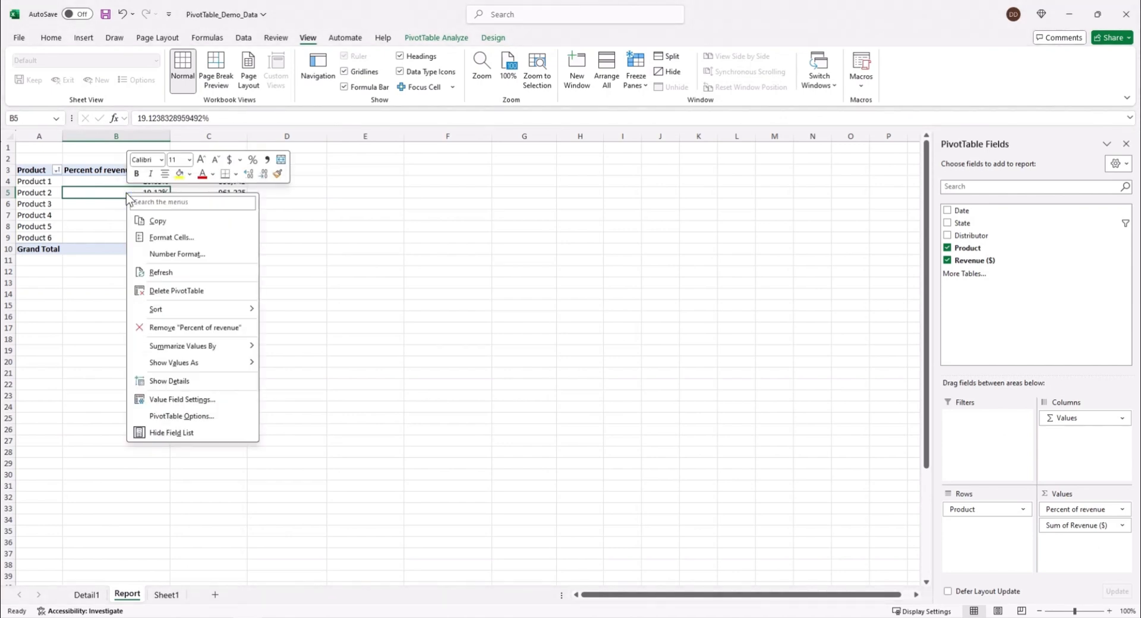
pyautogui.click(181, 416)
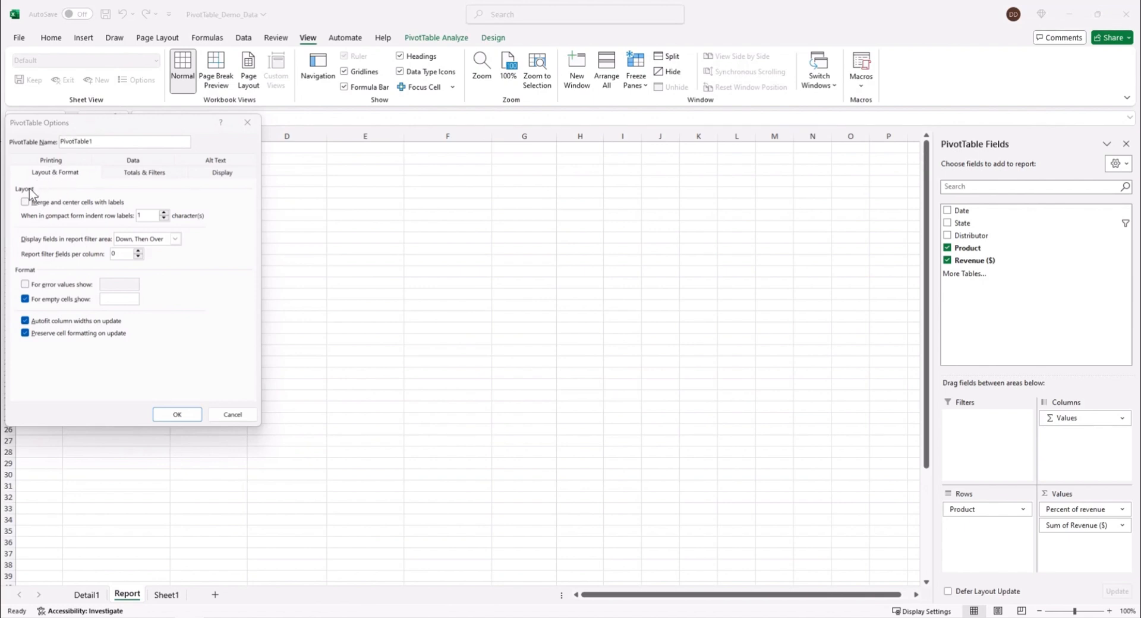
pyautogui.click(25, 321)
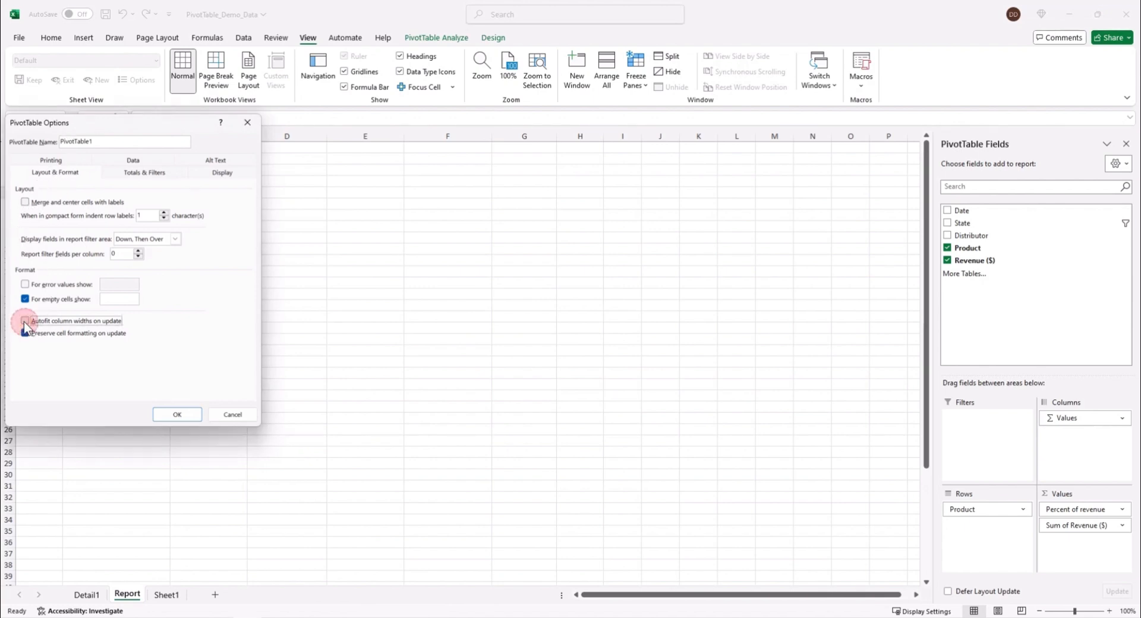
pyautogui.click(177, 414)
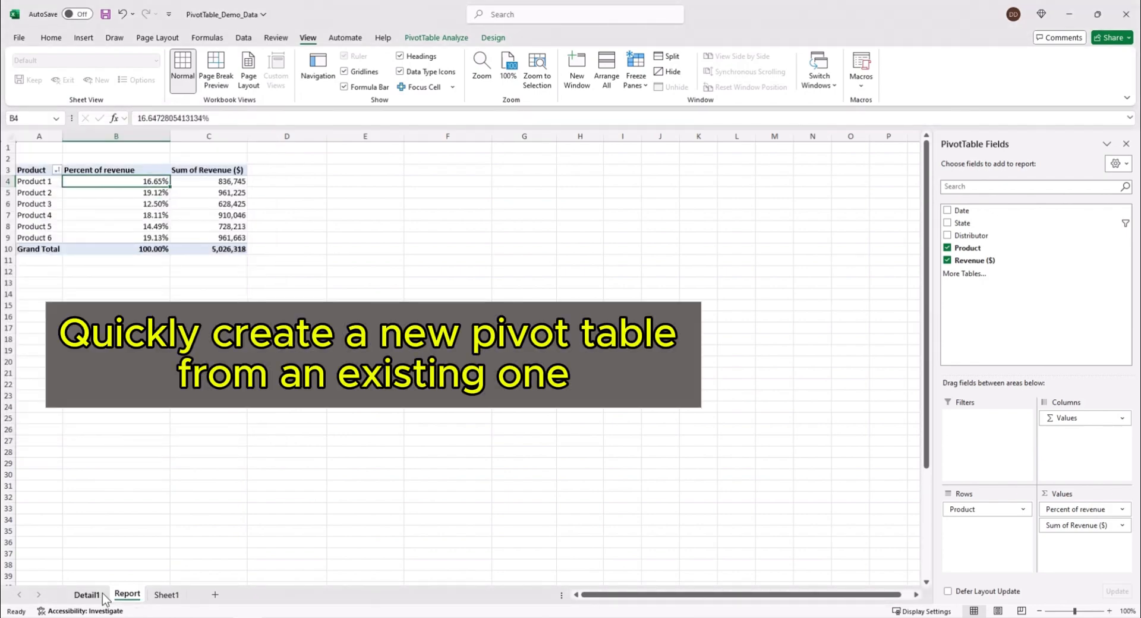
pyautogui.click(165, 595)
pyautogui.scroll(1, 211, 547)
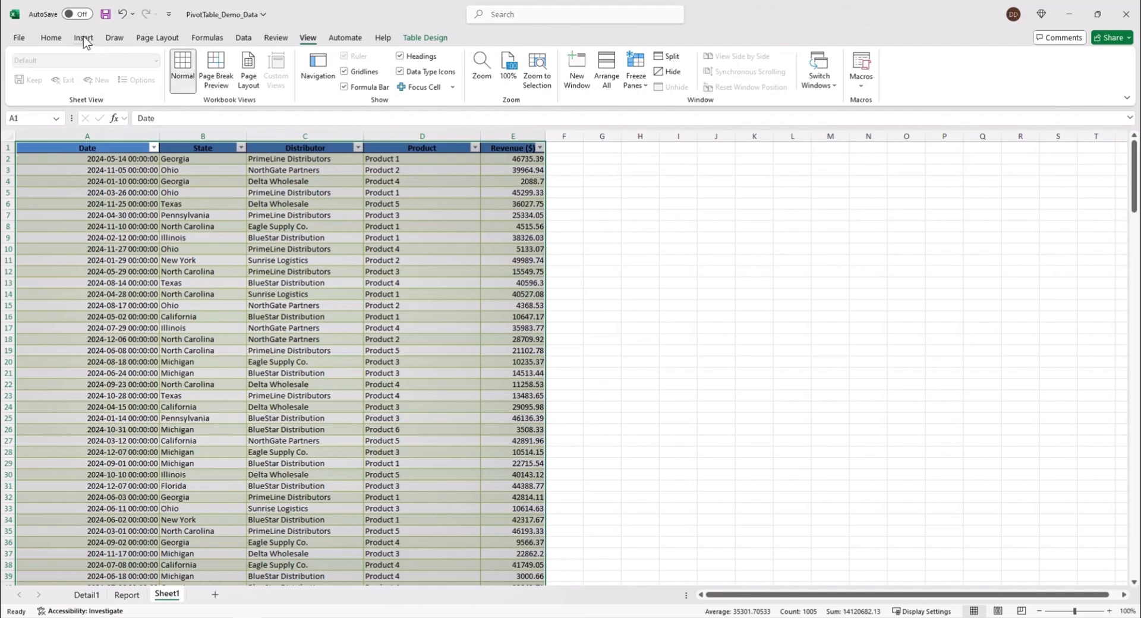
pyautogui.click(83, 37)
pyautogui.click(41, 75)
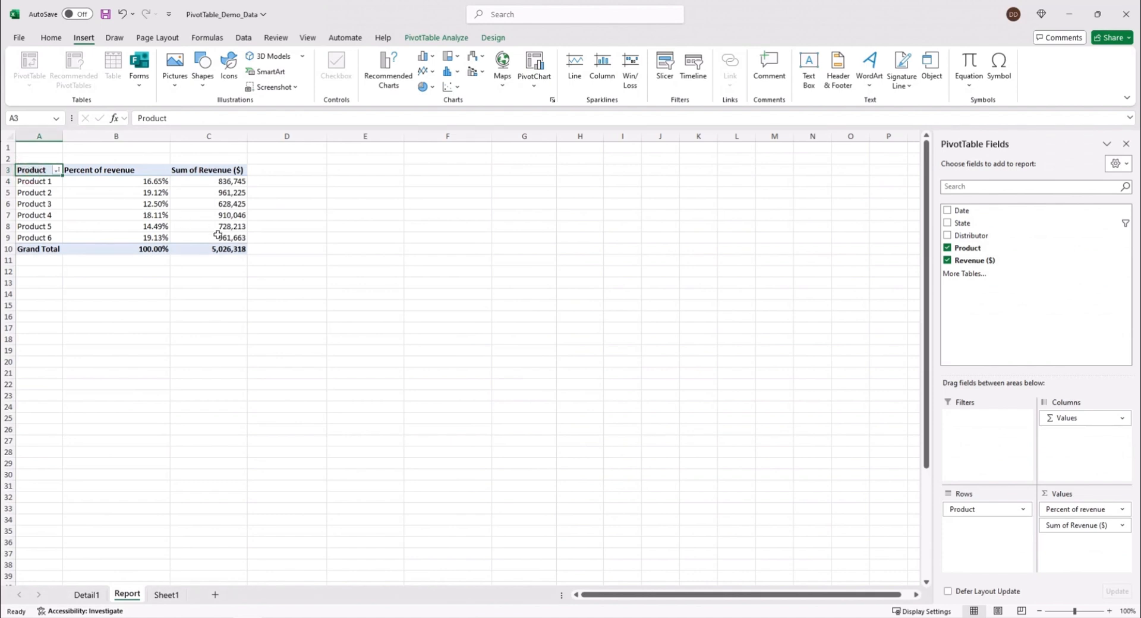
# - Copy the product PivotTable in A3:C10, paste it at cell E3 and select a cell inside the copy
pyautogui.keyDown('shift'); pyautogui.click(236, 250); pyautogui.keyUp('shift')
pyautogui.rightClick(196, 214)
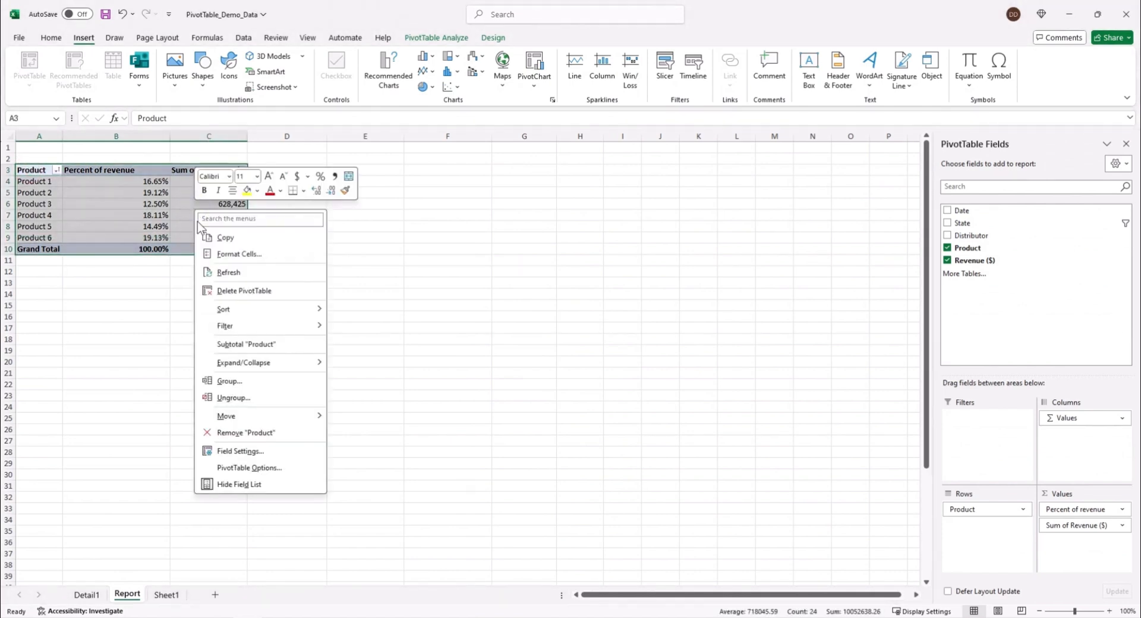
pyautogui.click(233, 238)
pyautogui.click(381, 180)
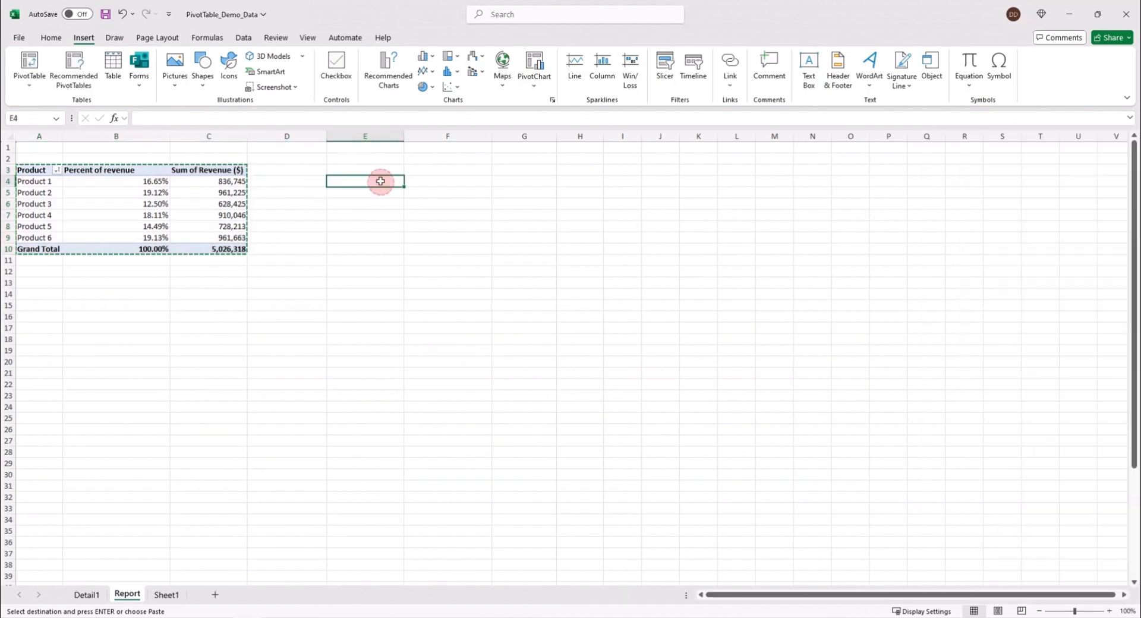
pyautogui.click(382, 172)
pyautogui.hotkey('ctrl', 'v')
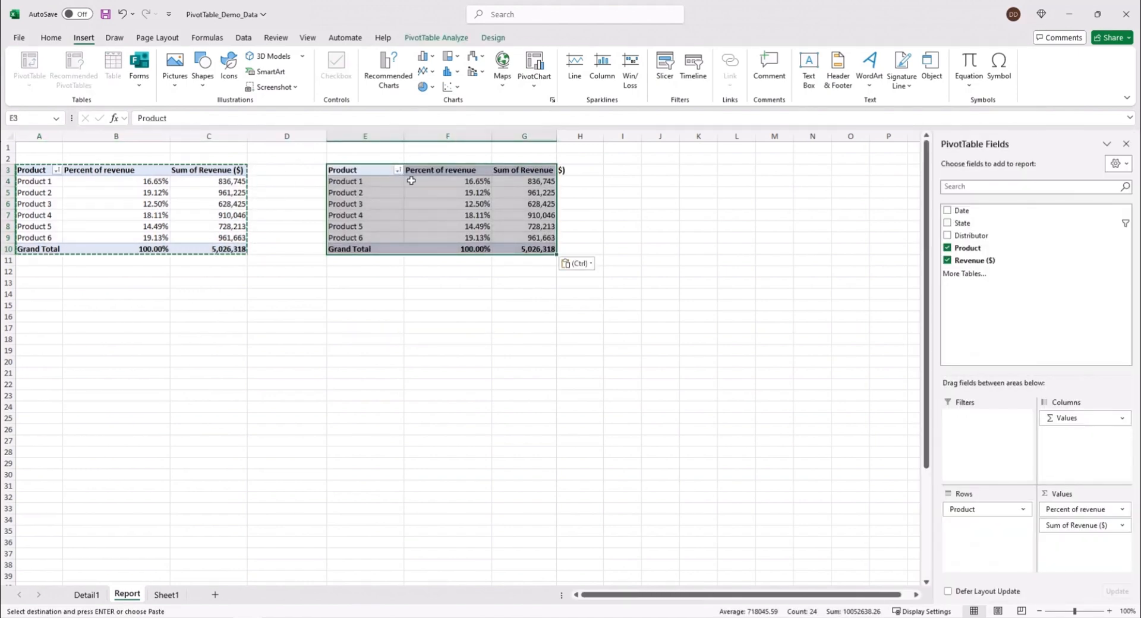
pyautogui.click(447, 204)
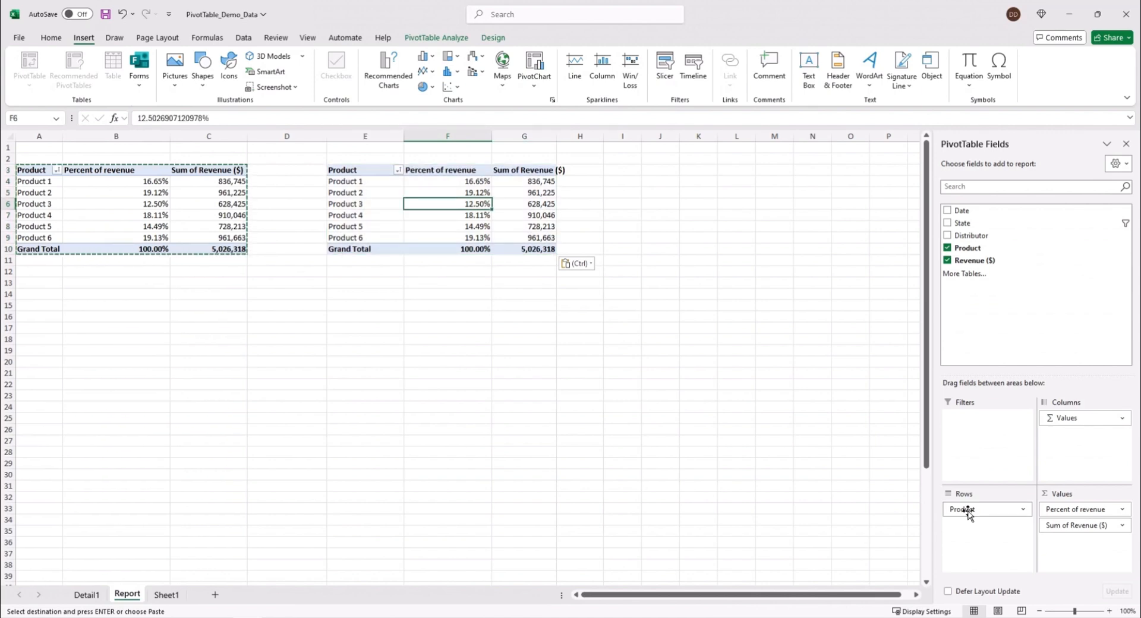
# - Replace the Product row field with Distributor in the copied PivotTable
pyautogui.moveTo(967, 512); pyautogui.dragTo(756, 451)
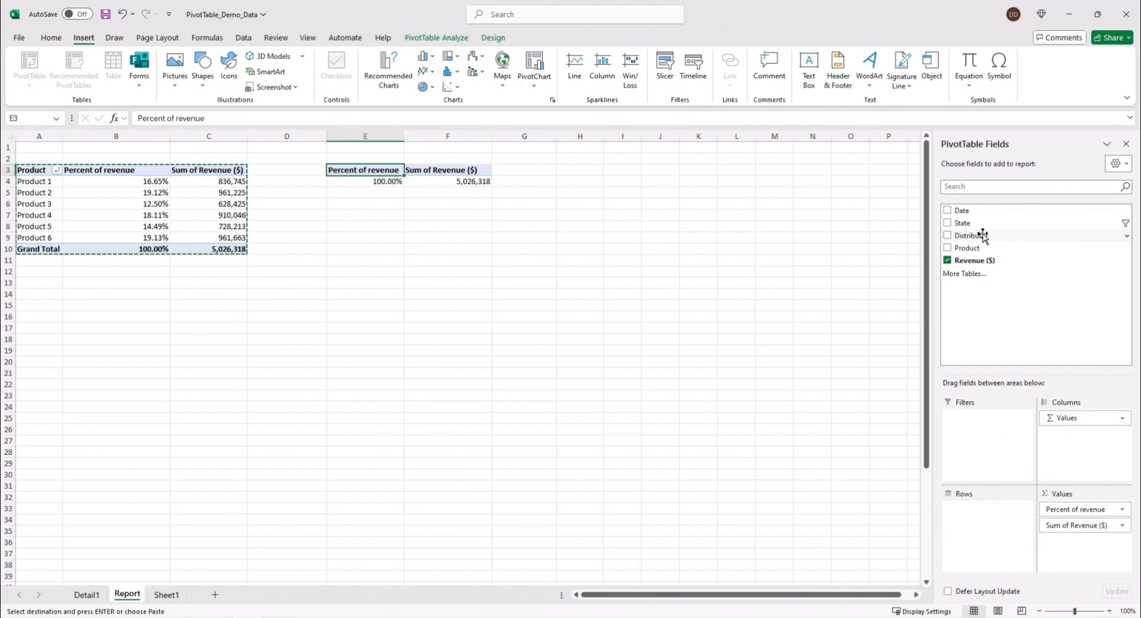
pyautogui.moveTo(983, 235); pyautogui.dragTo(968, 515)
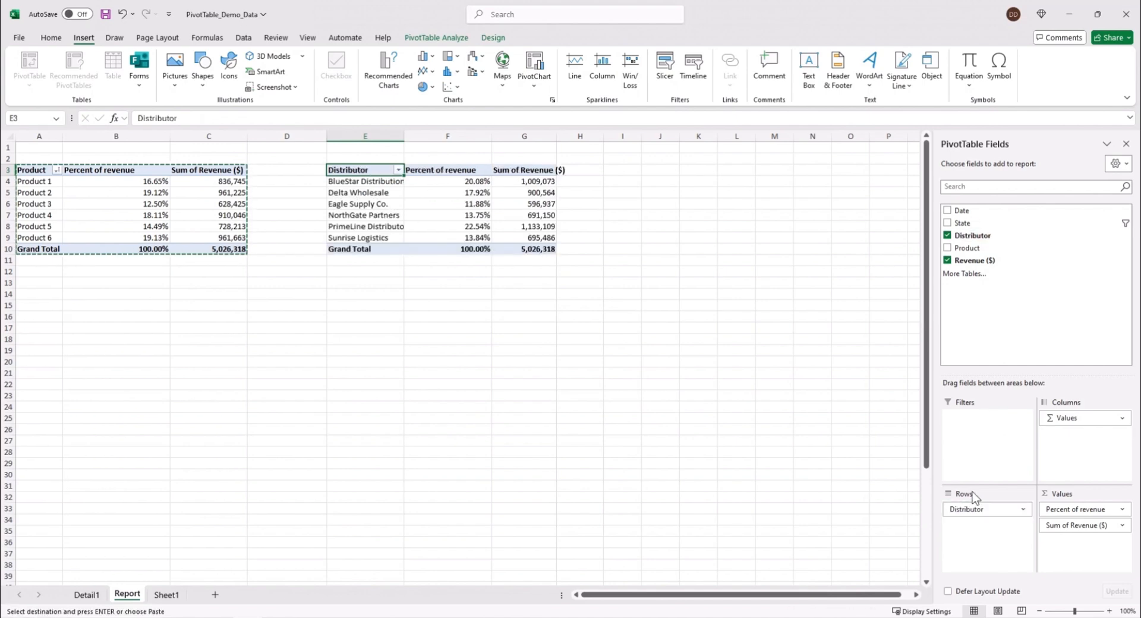
pyautogui.click(454, 191)
pyautogui.click(437, 205)
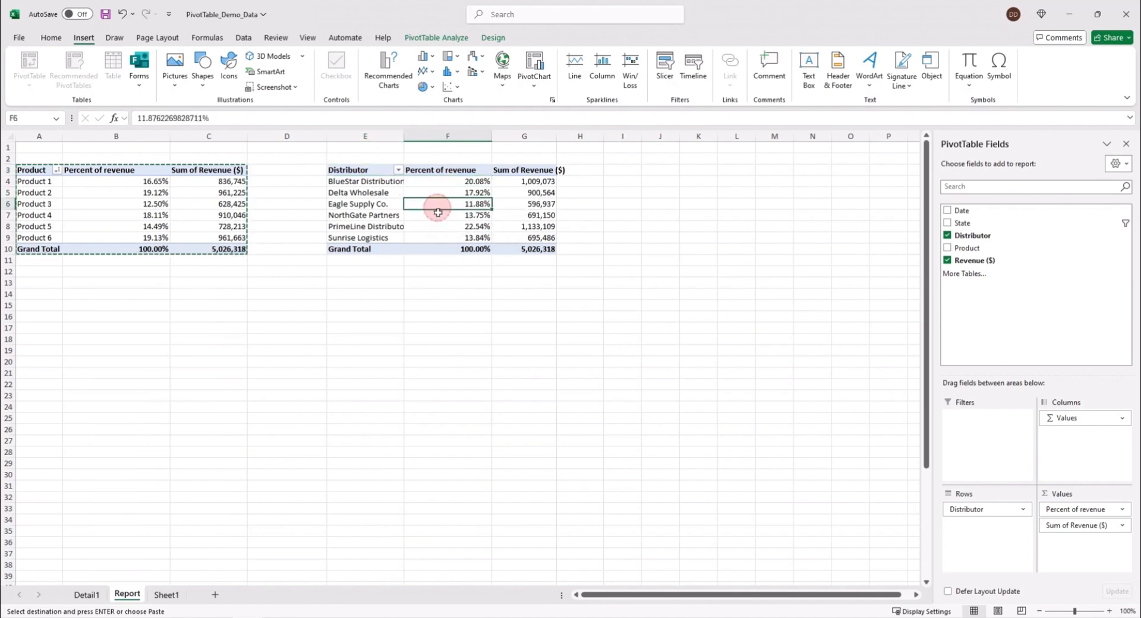
pyautogui.click(438, 225)
pyautogui.click(517, 181)
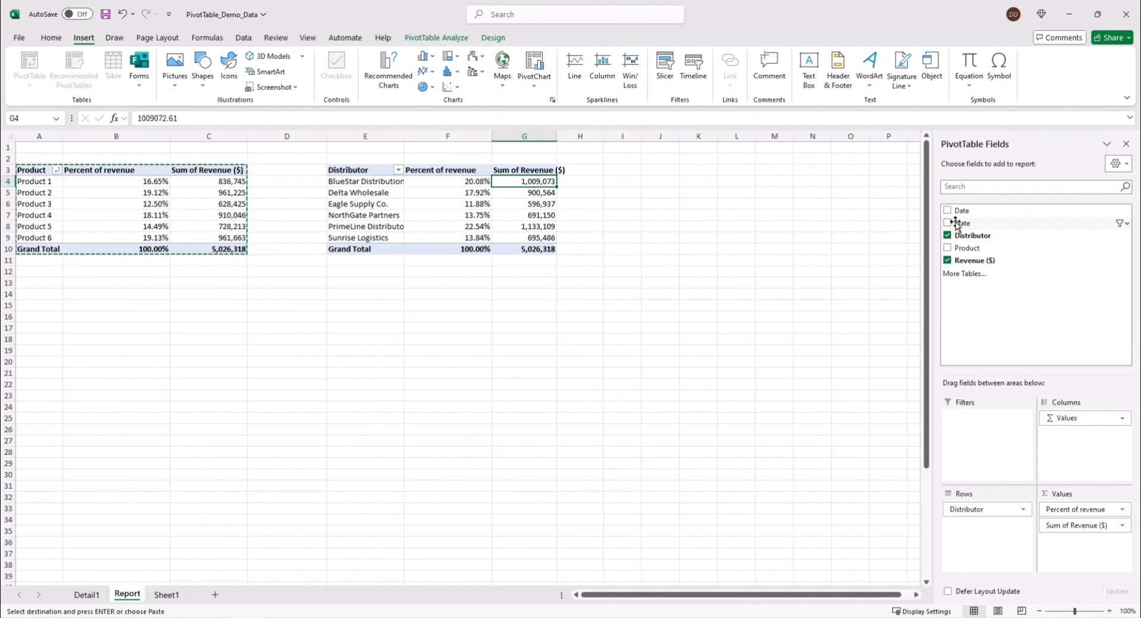
# - Add State as a report filter to the distributor PivotTable, filter it to California and save the workbook
pyautogui.moveTo(956, 224); pyautogui.dragTo(969, 425)
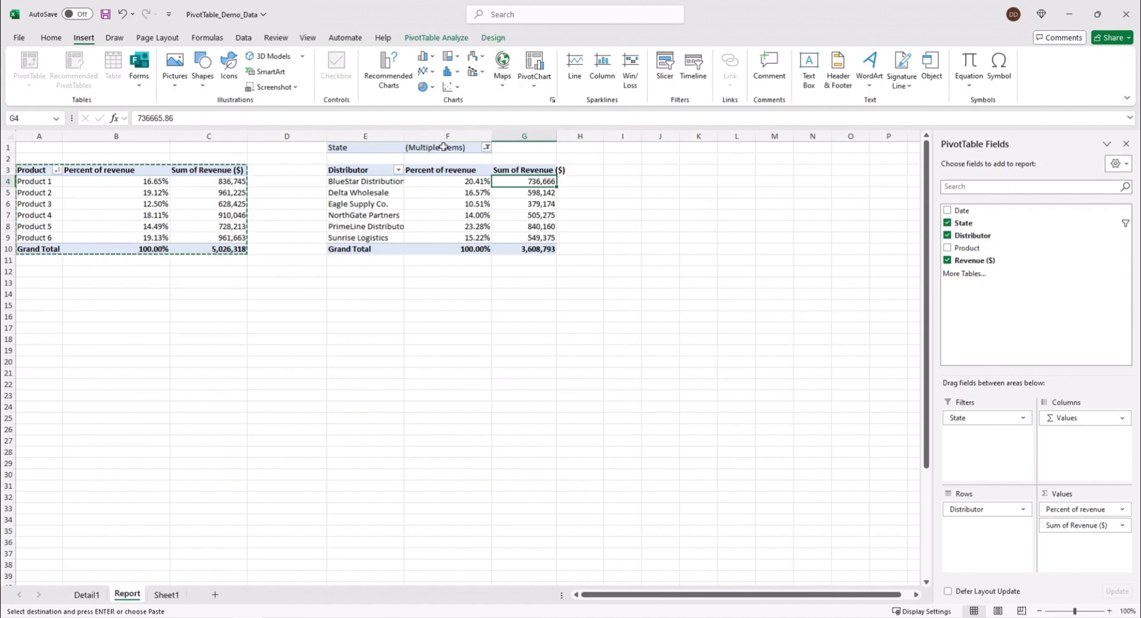
pyautogui.click(486, 148)
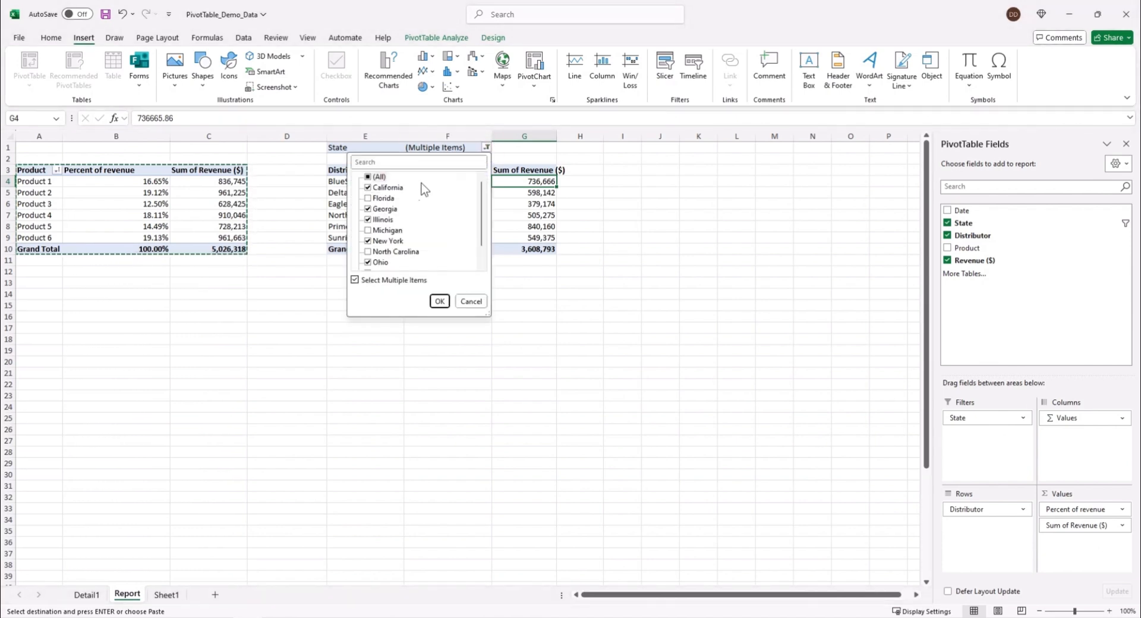
pyautogui.click(371, 178)
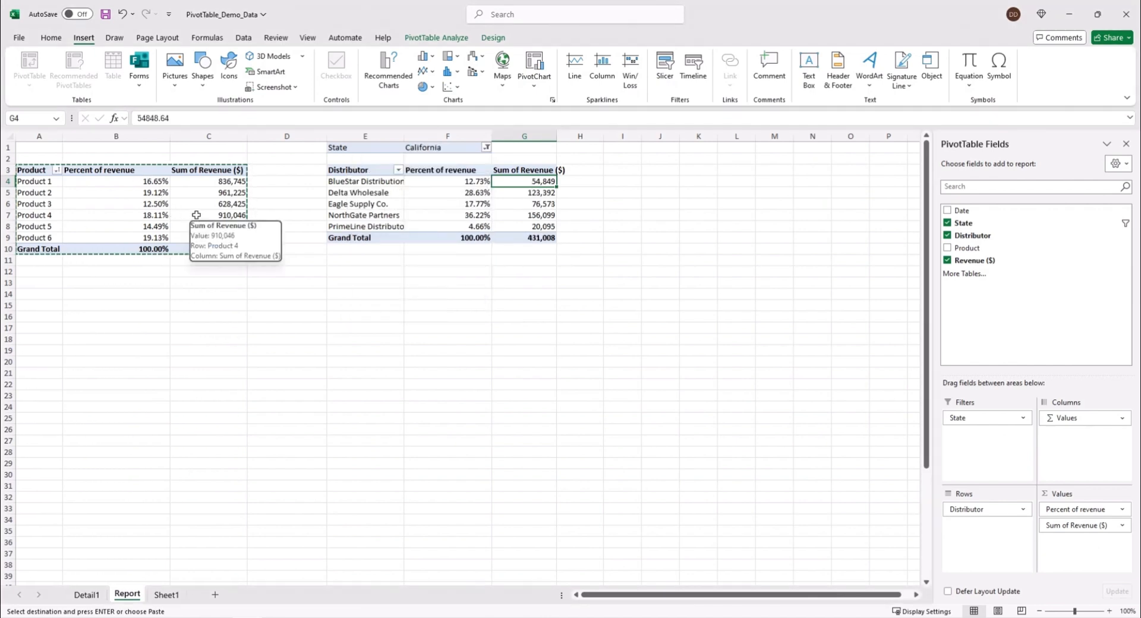
pyautogui.hotkey('ctrl', 's')
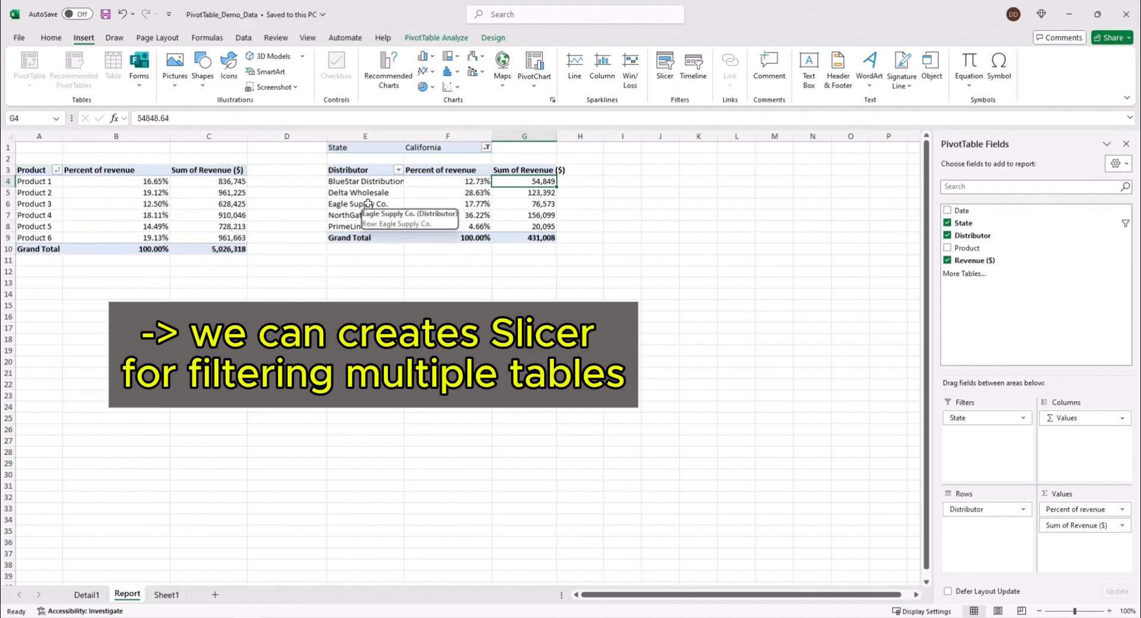
# - Remove State from the distributor PivotTable's report filters and insert a State slicer for that table
pyautogui.moveTo(988, 418); pyautogui.dragTo(690, 389)
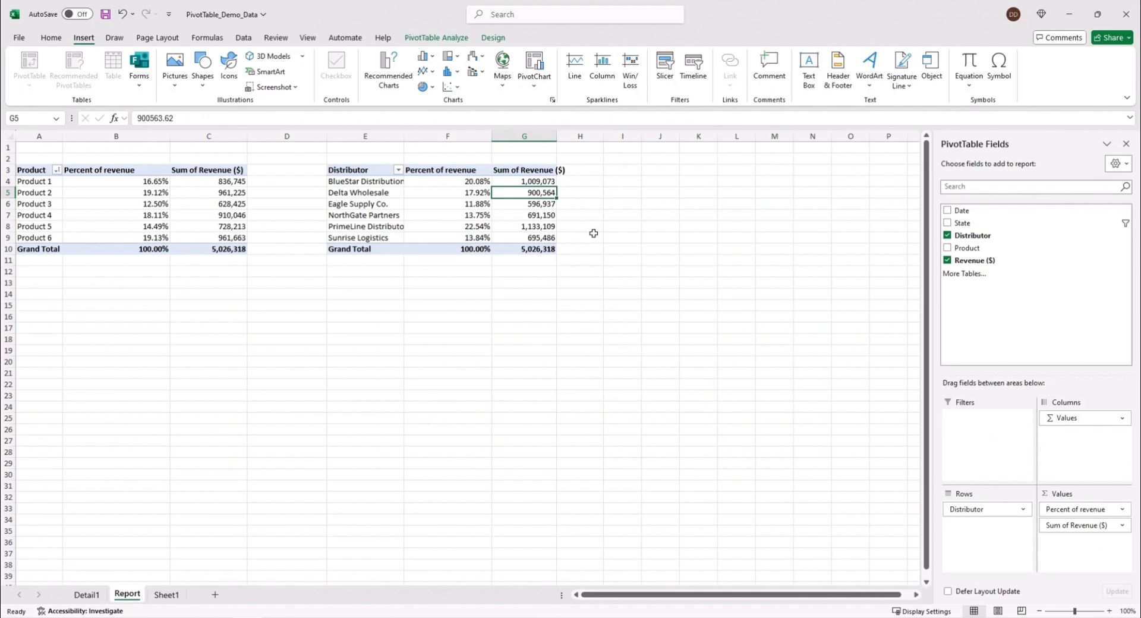
pyautogui.rightClick(979, 223)
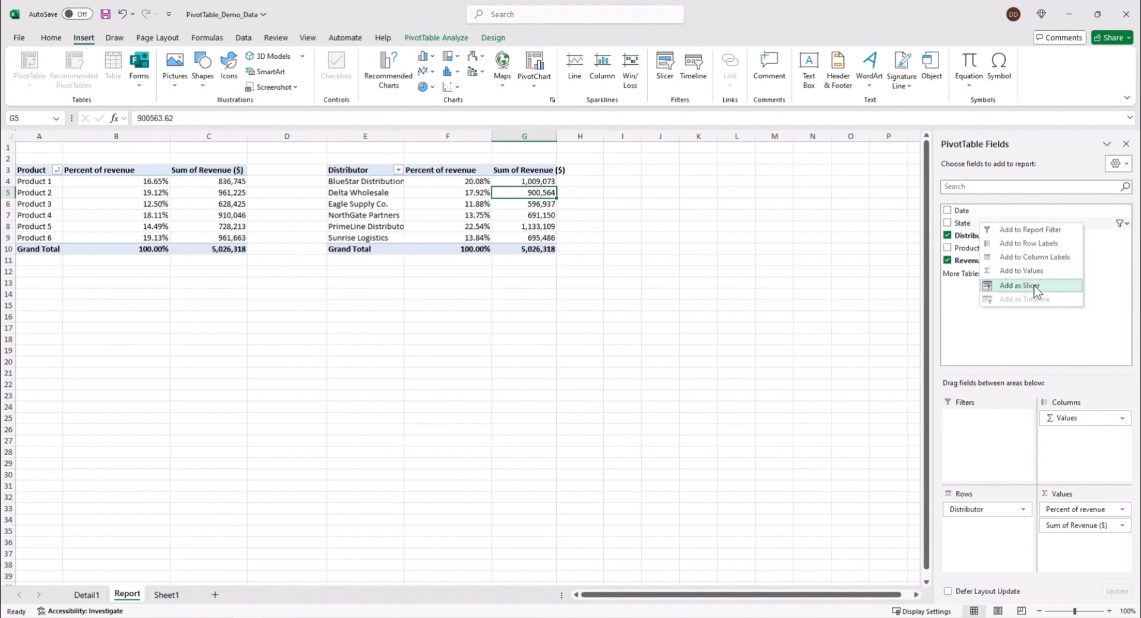
pyautogui.click(436, 38)
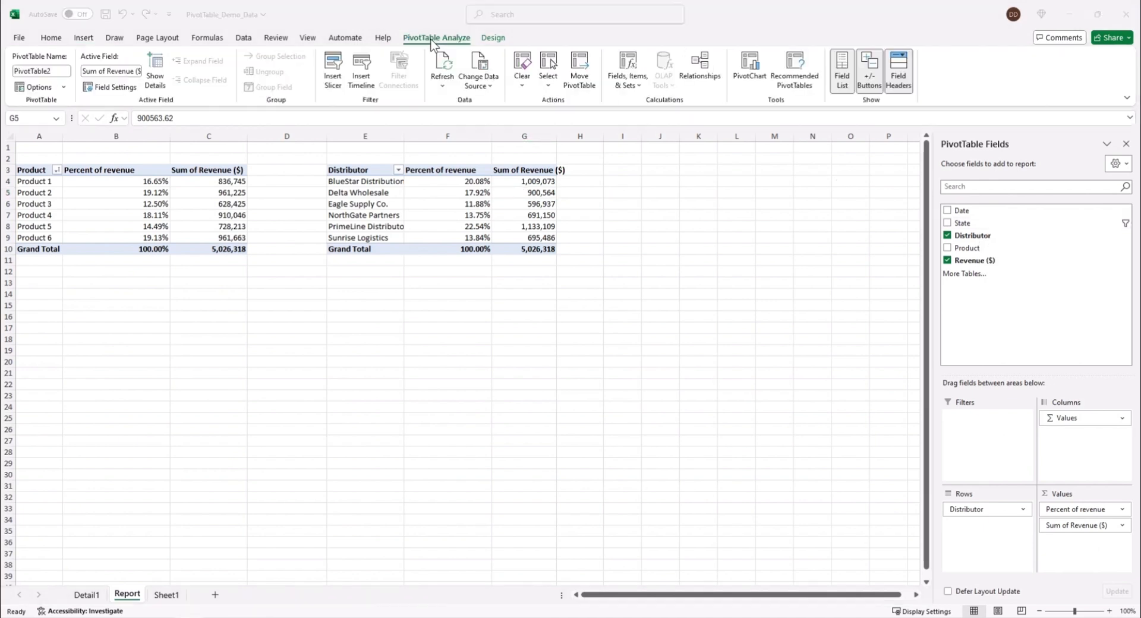
pyautogui.click(329, 72)
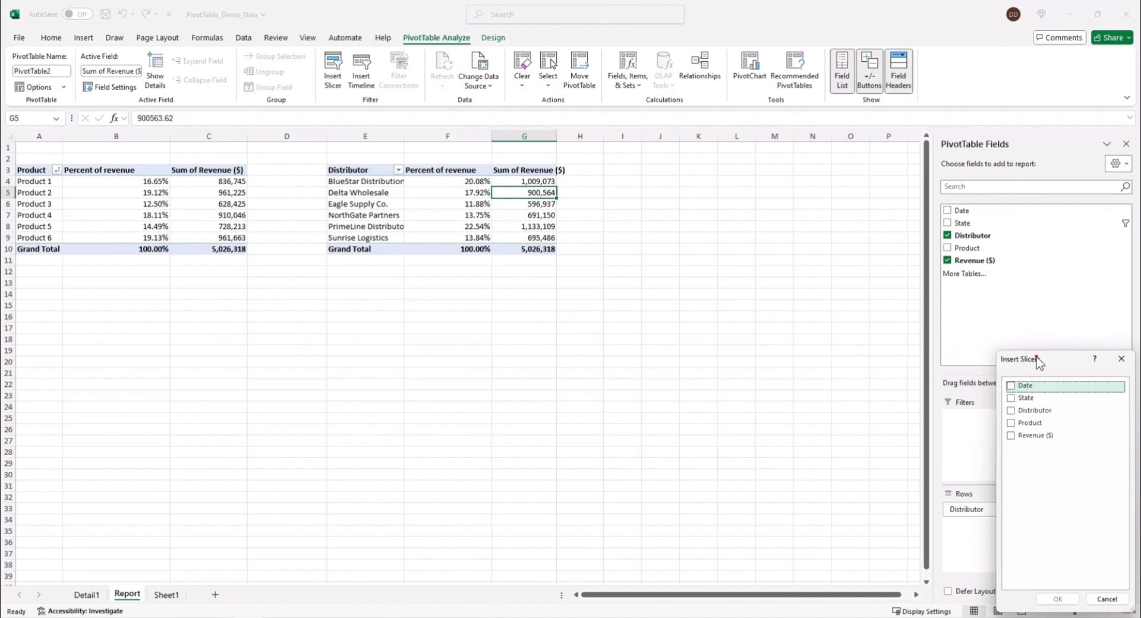
pyautogui.moveTo(1036, 359); pyautogui.dragTo(651, 303)
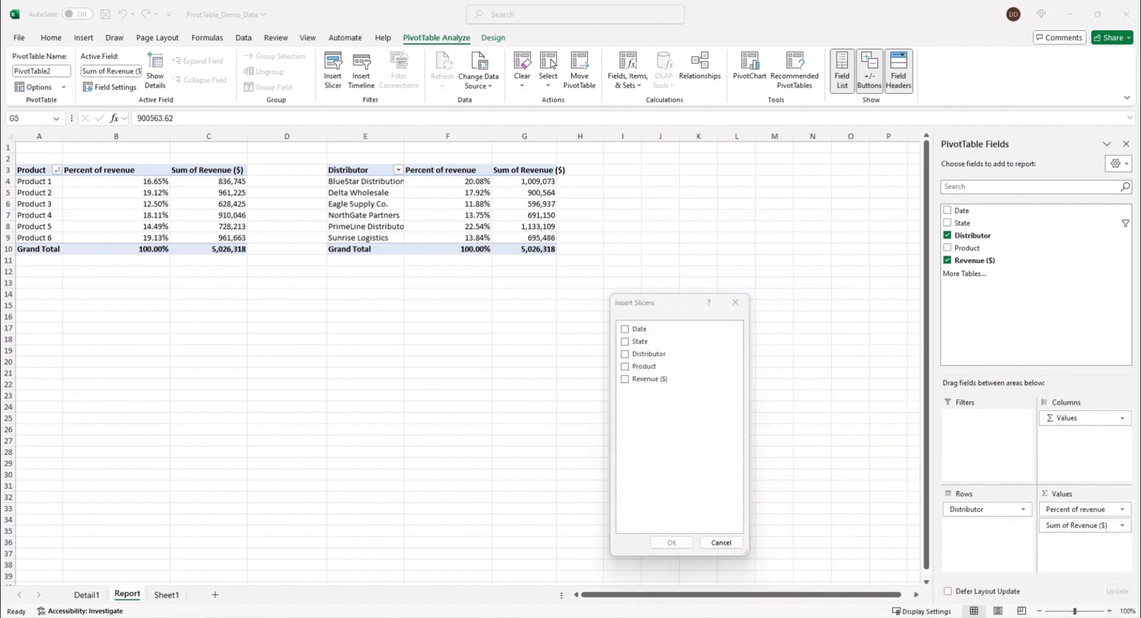
pyautogui.click(625, 342)
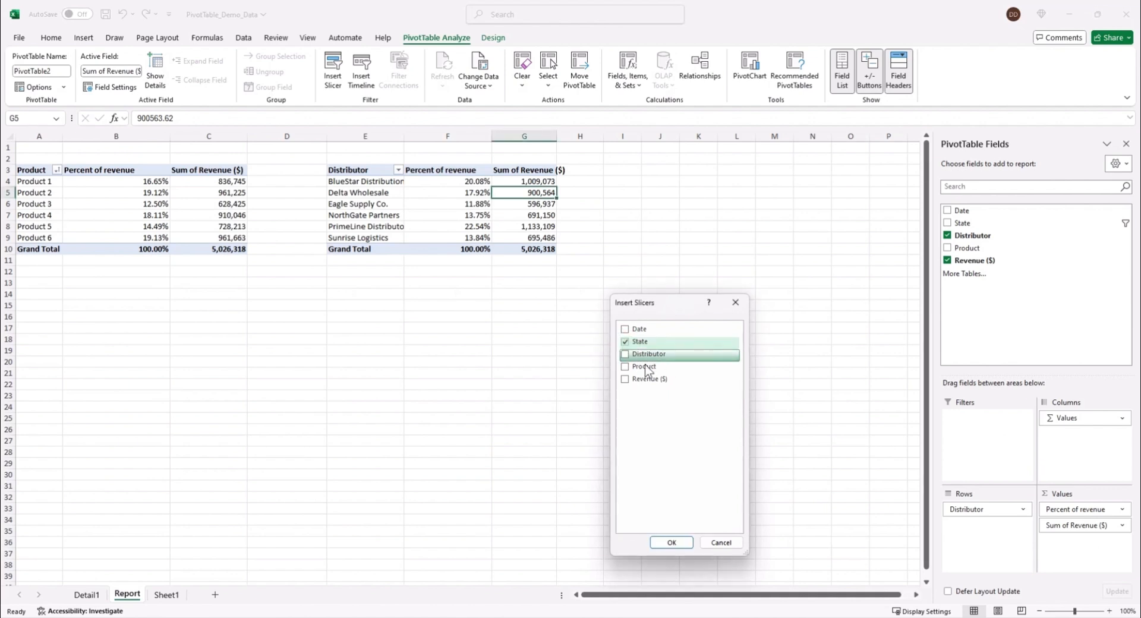
pyautogui.click(671, 540)
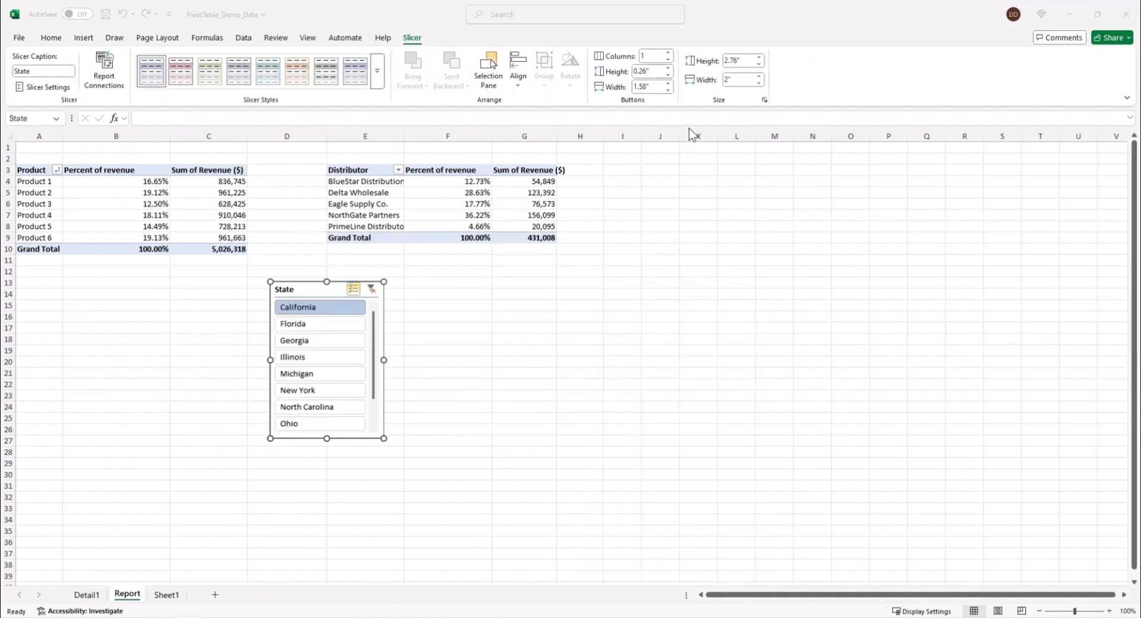
# - Set the State slicer to 4 columns and resize it to about 4.75" wide and 1.77" high
pyautogui.click(650, 57)
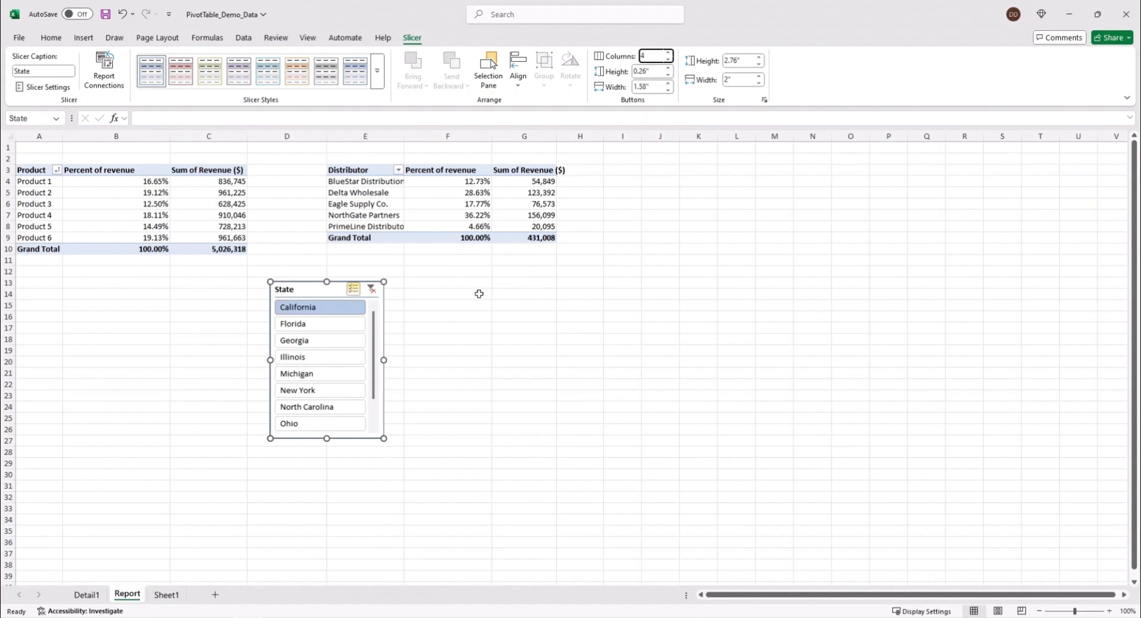
pyautogui.press('Return')
pyautogui.moveTo(384, 359); pyautogui.dragTo(540, 361)
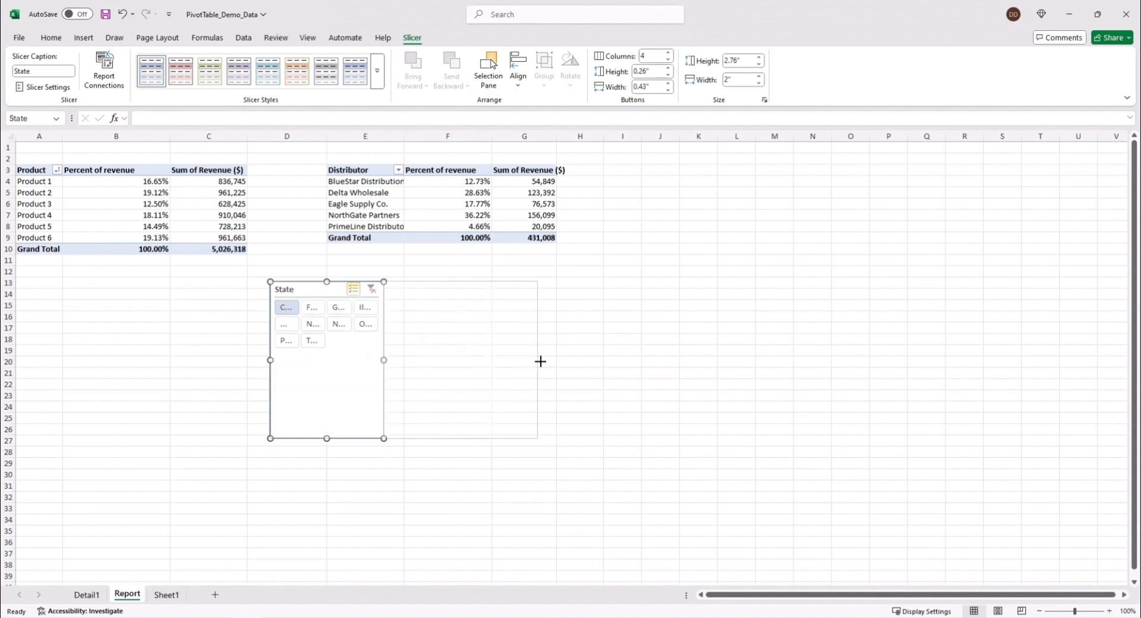
pyautogui.click(314, 309)
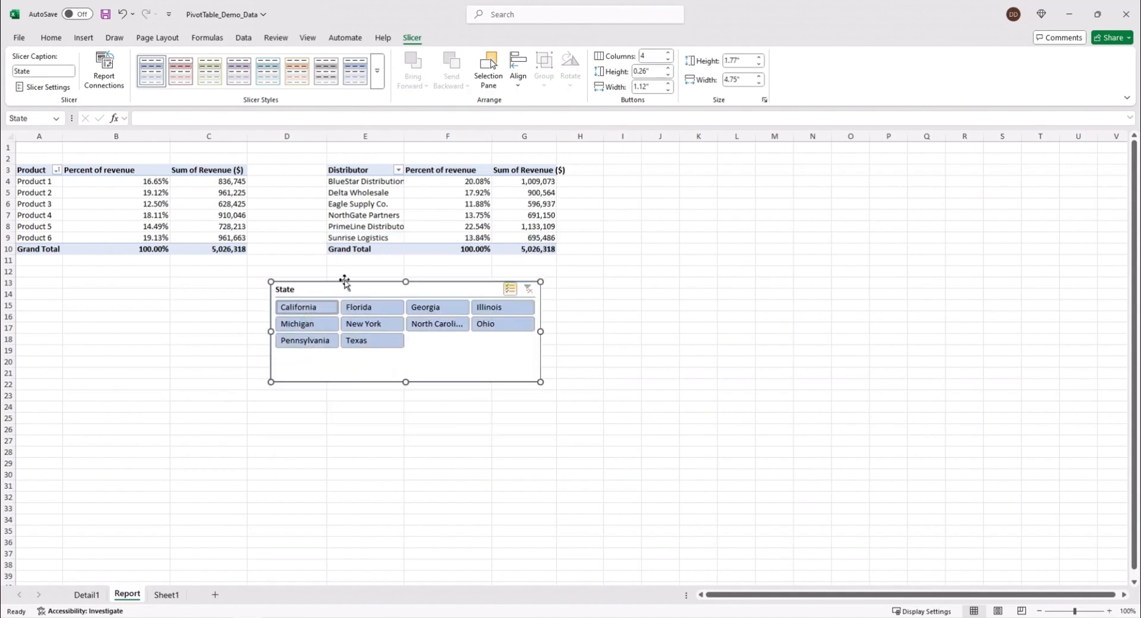
# - Exclude Florida and Georgia with the State slicer, then clear the slicer's filter
pyautogui.click(387, 208)
pyautogui.click(371, 310)
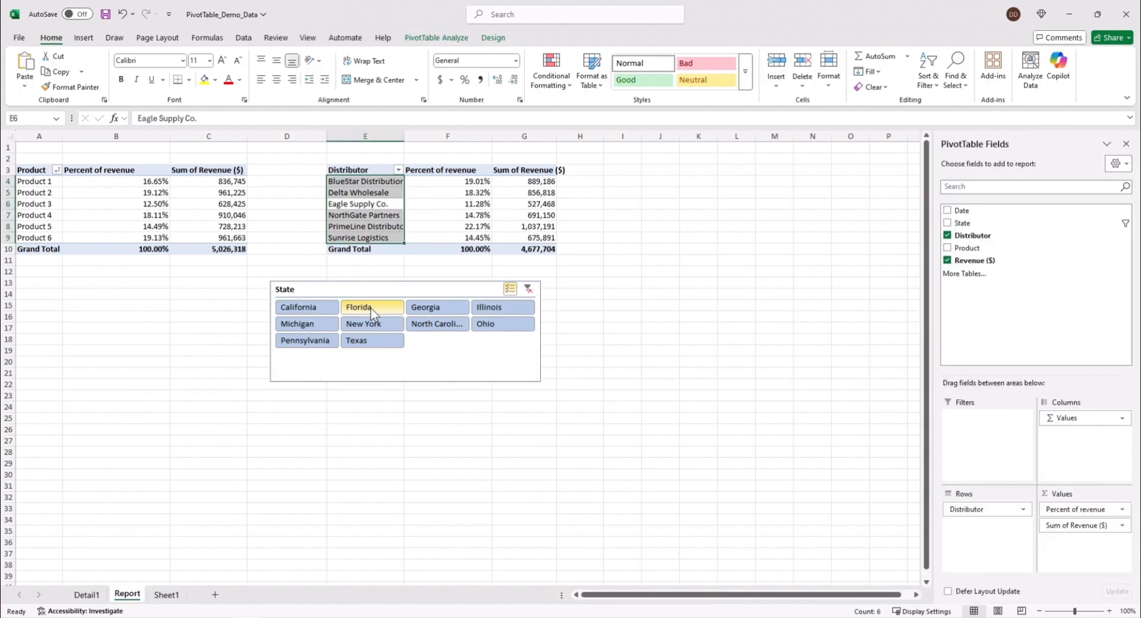
pyautogui.click(440, 364)
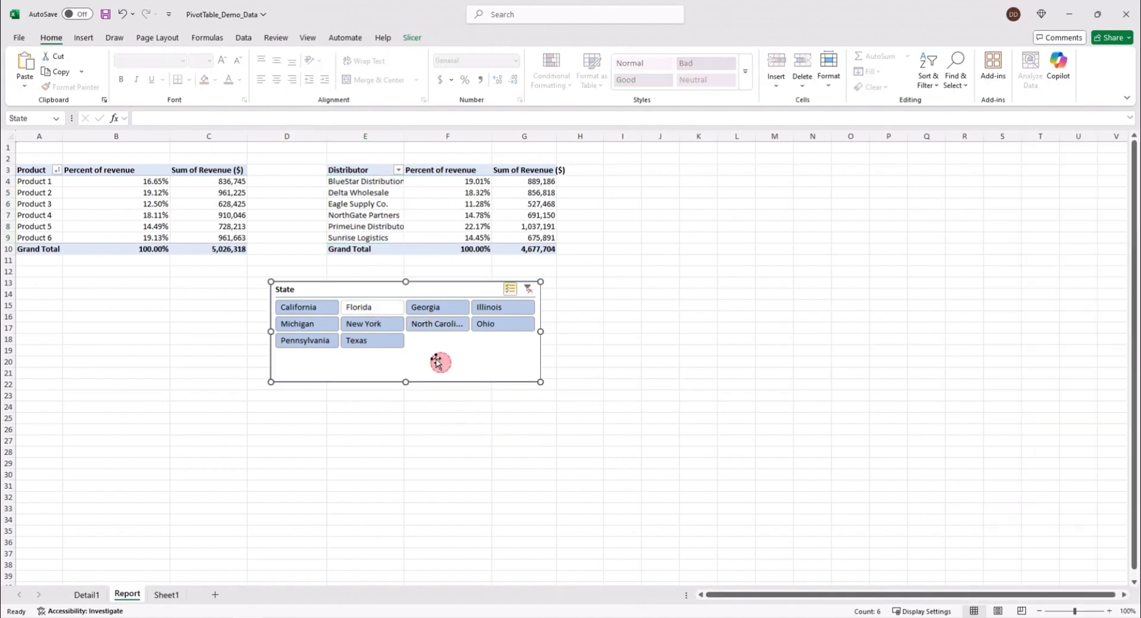
pyautogui.click(420, 307)
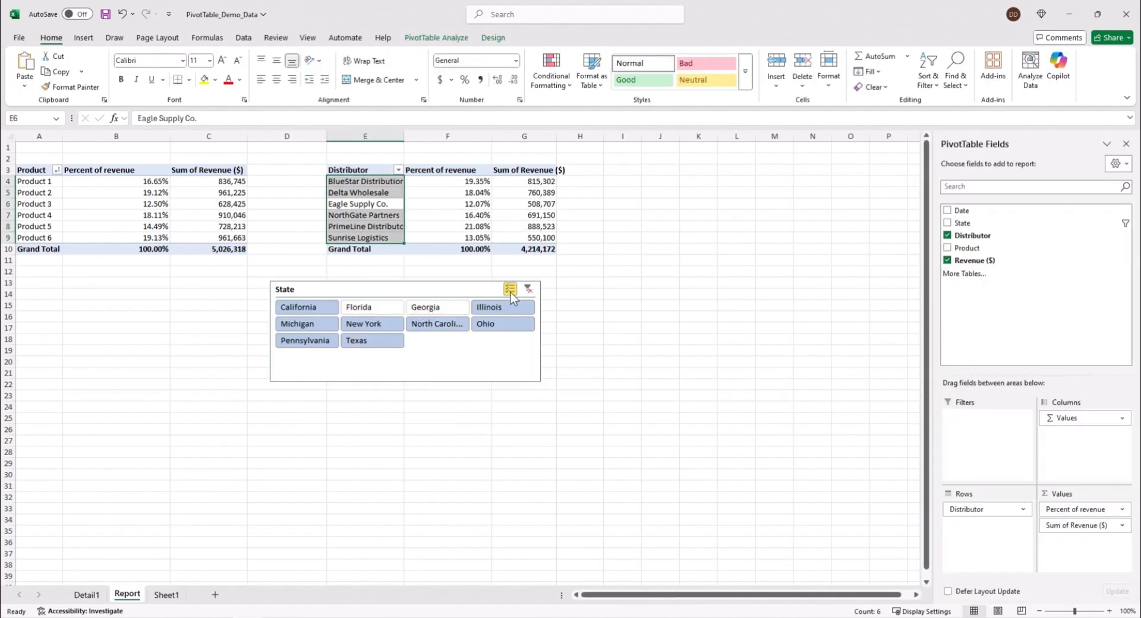
pyautogui.click(528, 290)
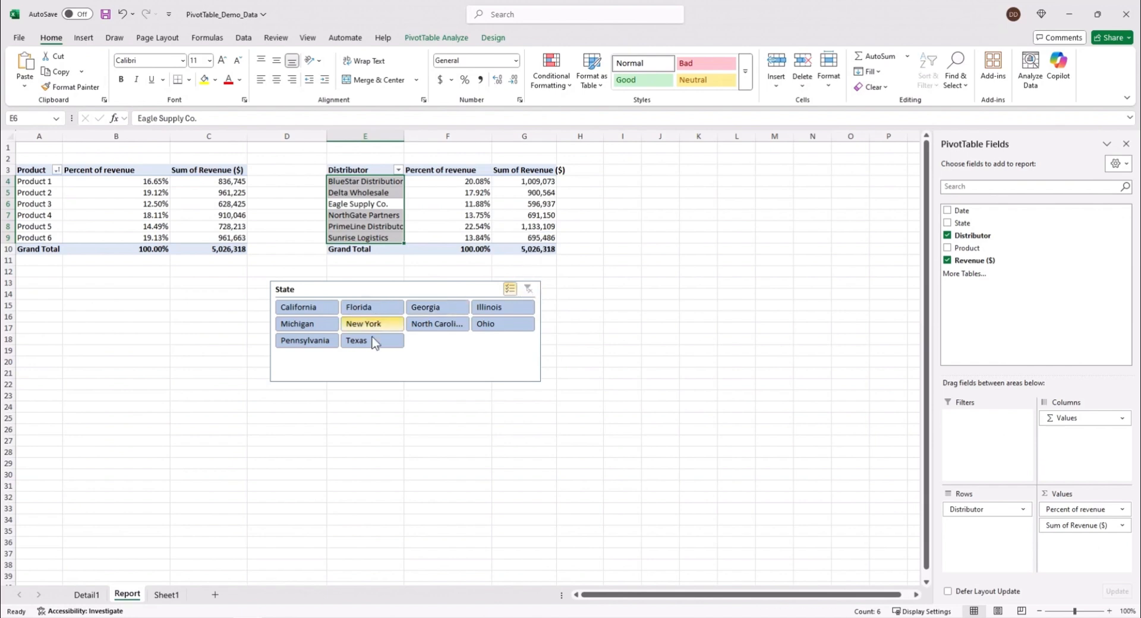
# - Exclude Georgia, Florida and New York from the distributor PivotTable with the State slicer
pyautogui.click(450, 363)
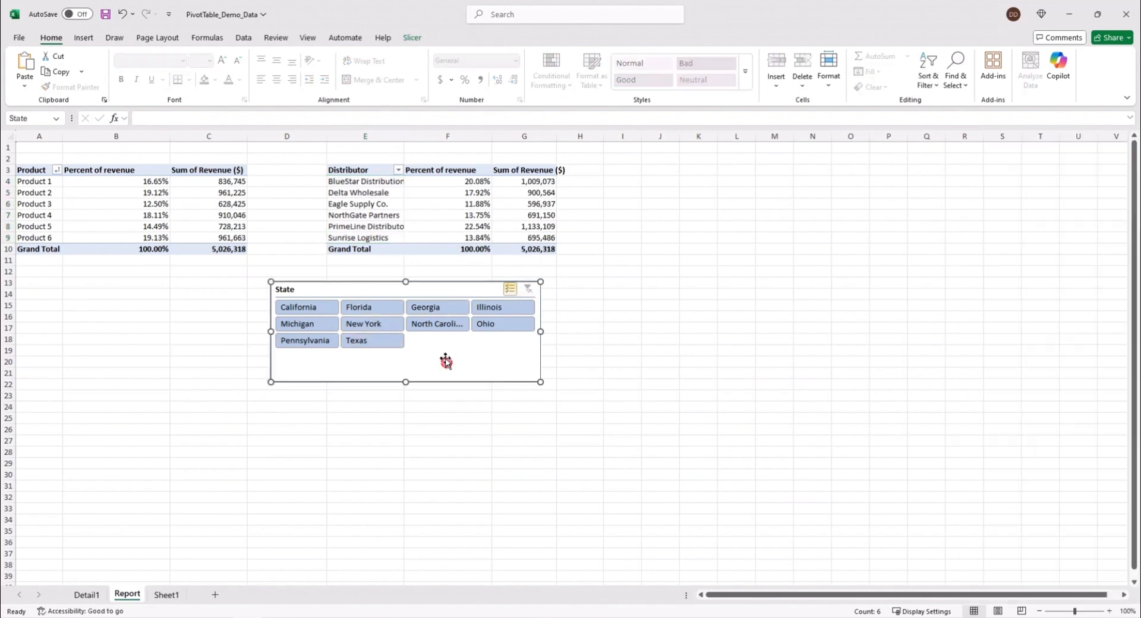
pyautogui.click(421, 308)
pyautogui.click(359, 307)
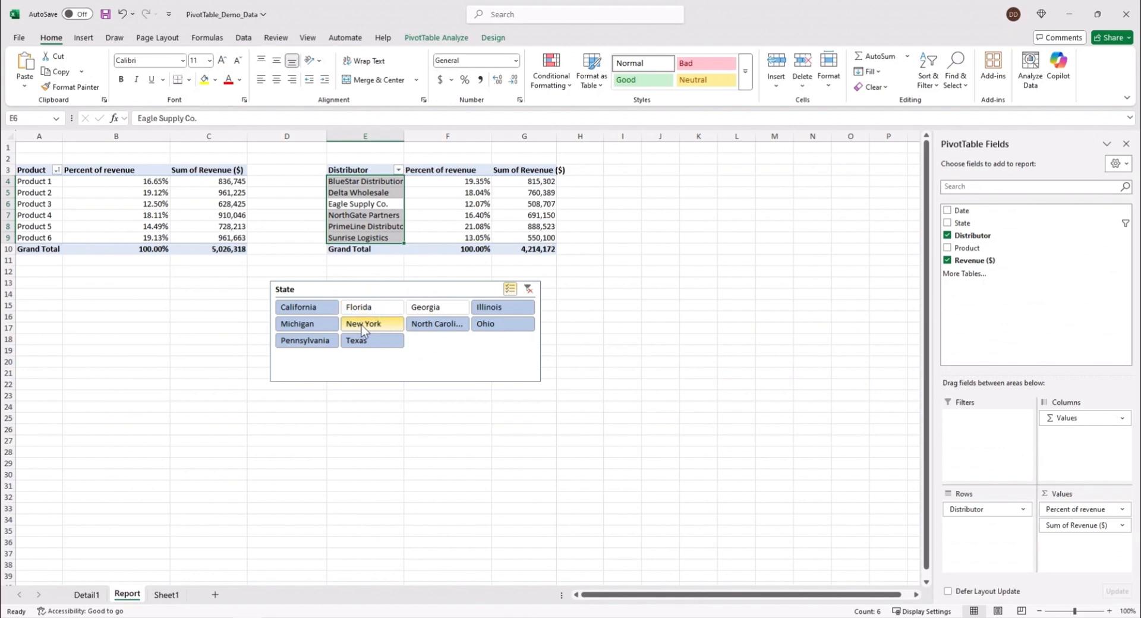
pyautogui.click(364, 324)
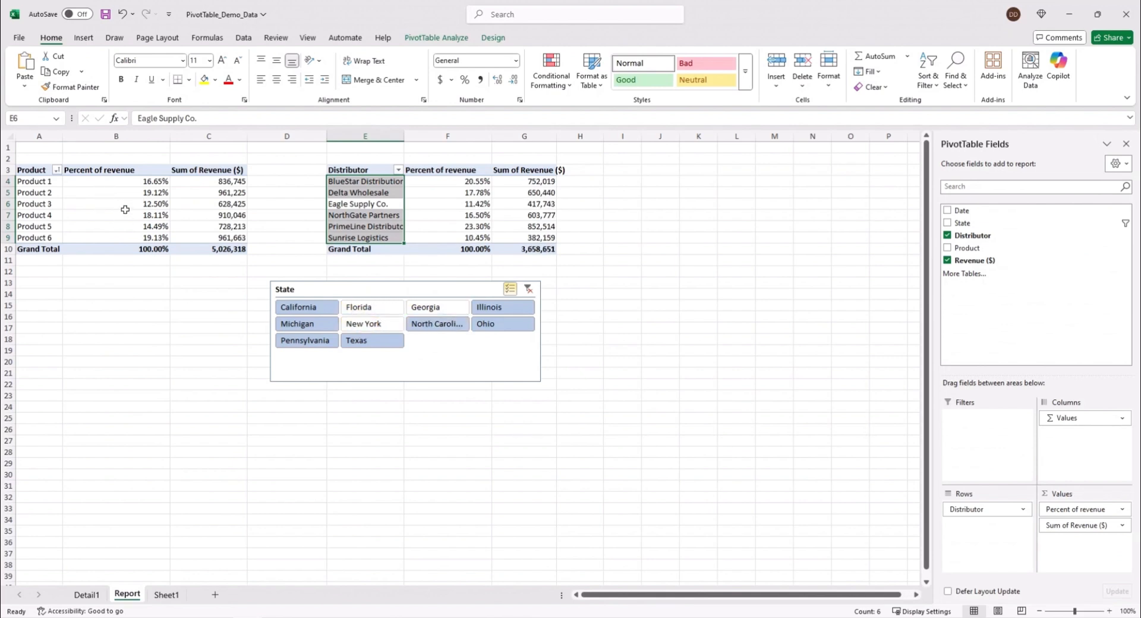
# - Connect the State slicer to PivotTable1 as well through its report connections
pyautogui.rightClick(433, 356)
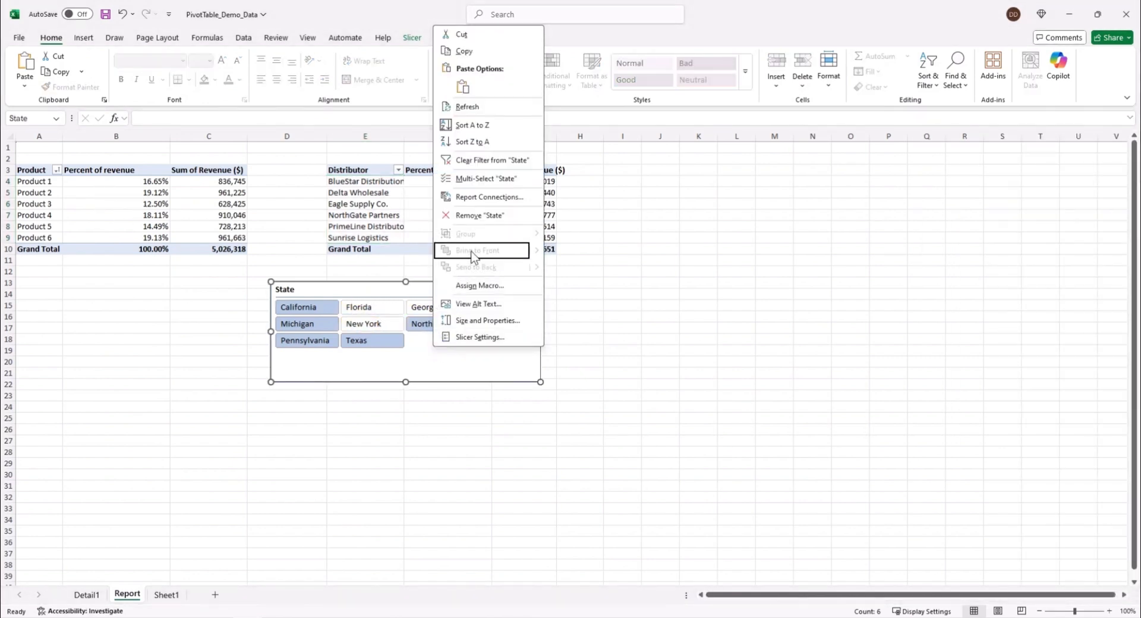
pyautogui.click(486, 200)
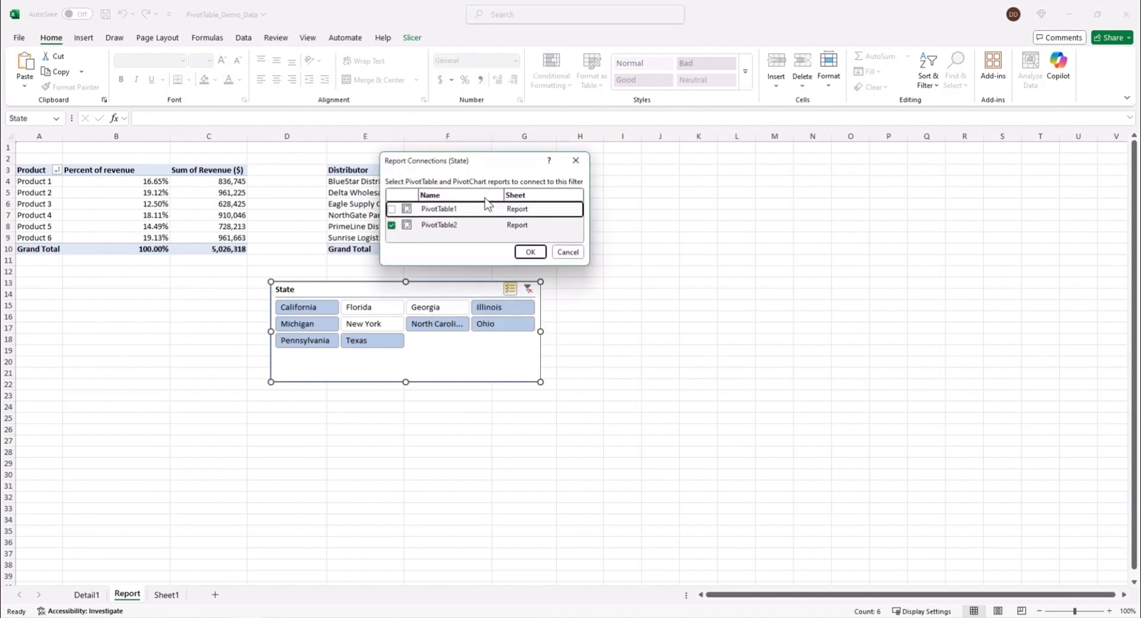
pyautogui.moveTo(479, 164); pyautogui.dragTo(665, 175)
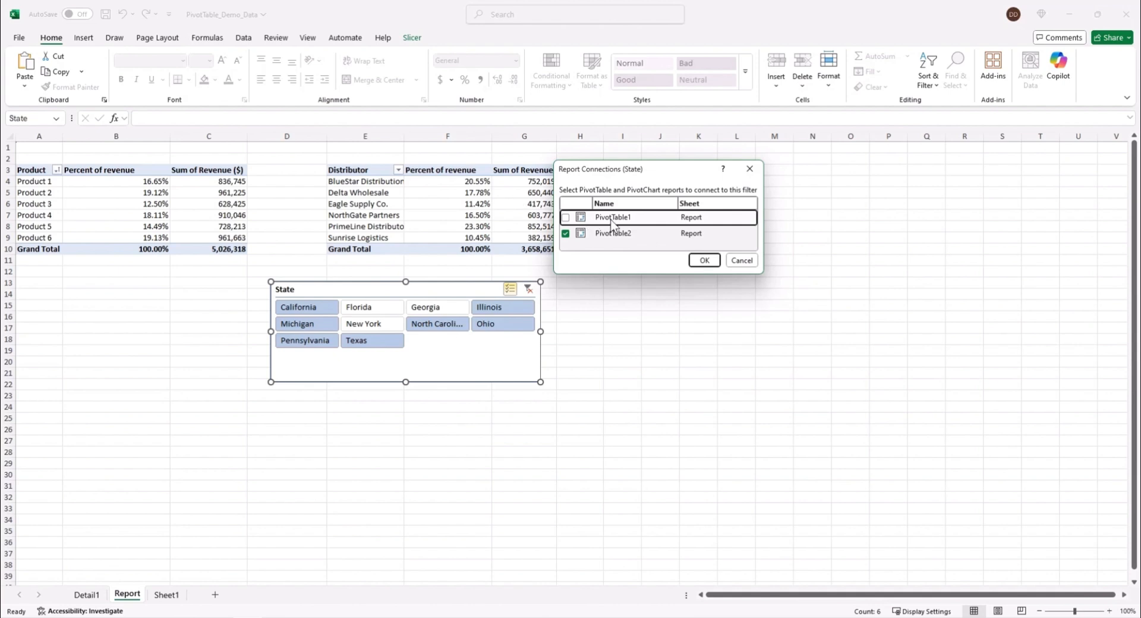
pyautogui.click(568, 218)
pyautogui.click(704, 260)
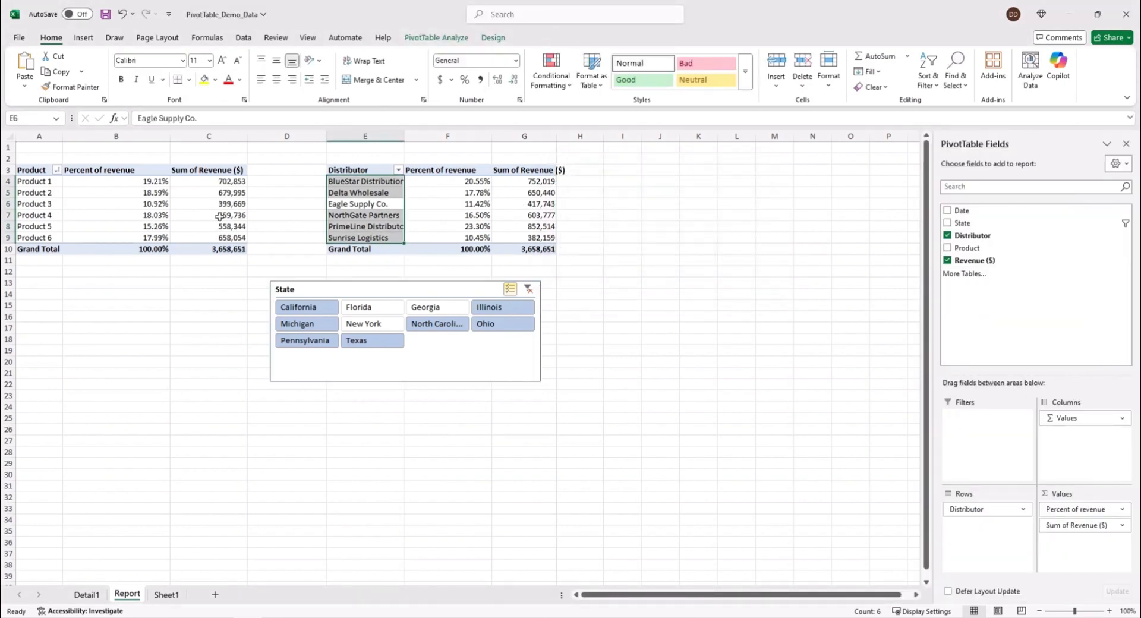
# - Clear the State slicer, test it on both PivotTables by excluding Michigan and North Carolina, and clear it again
pyautogui.click(287, 182)
pyautogui.click(527, 290)
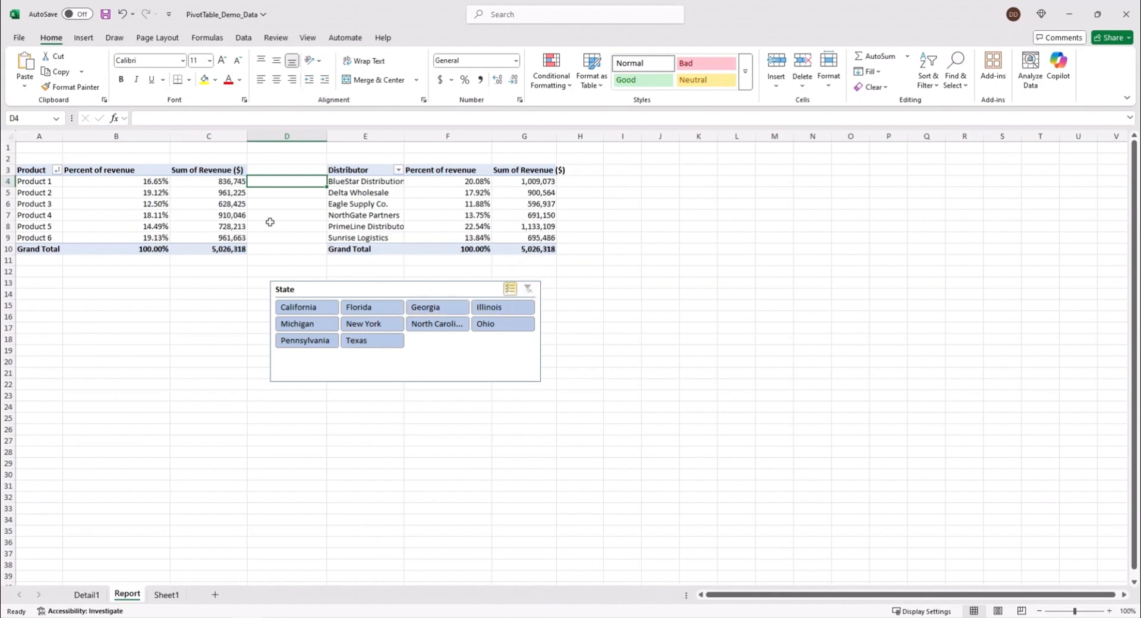
pyautogui.click(303, 327)
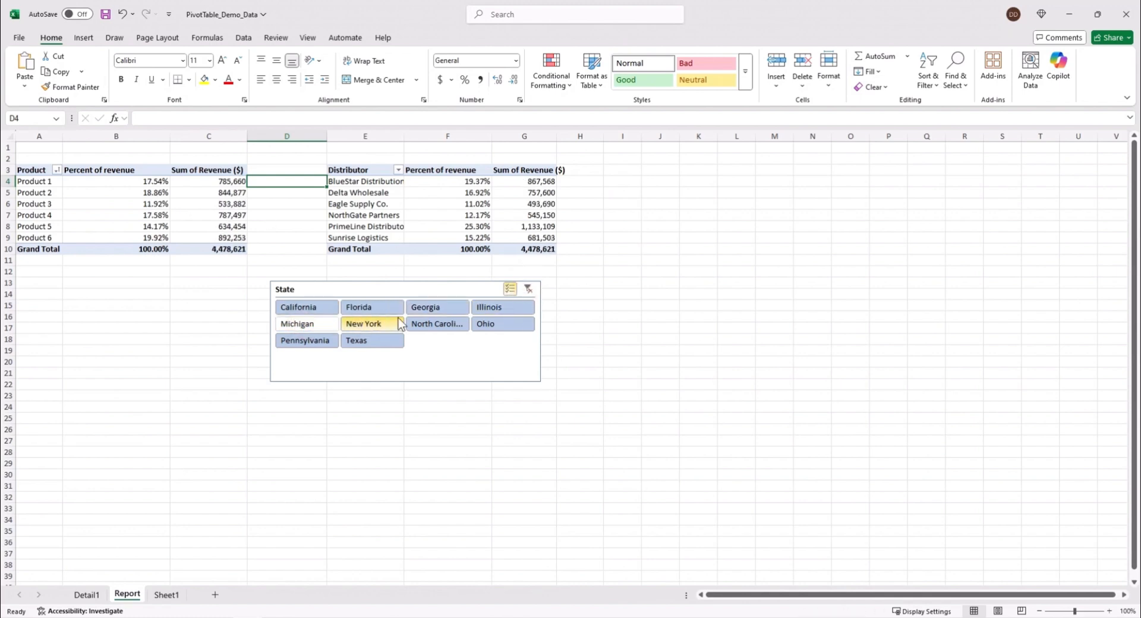
pyautogui.click(440, 324)
pyautogui.click(528, 287)
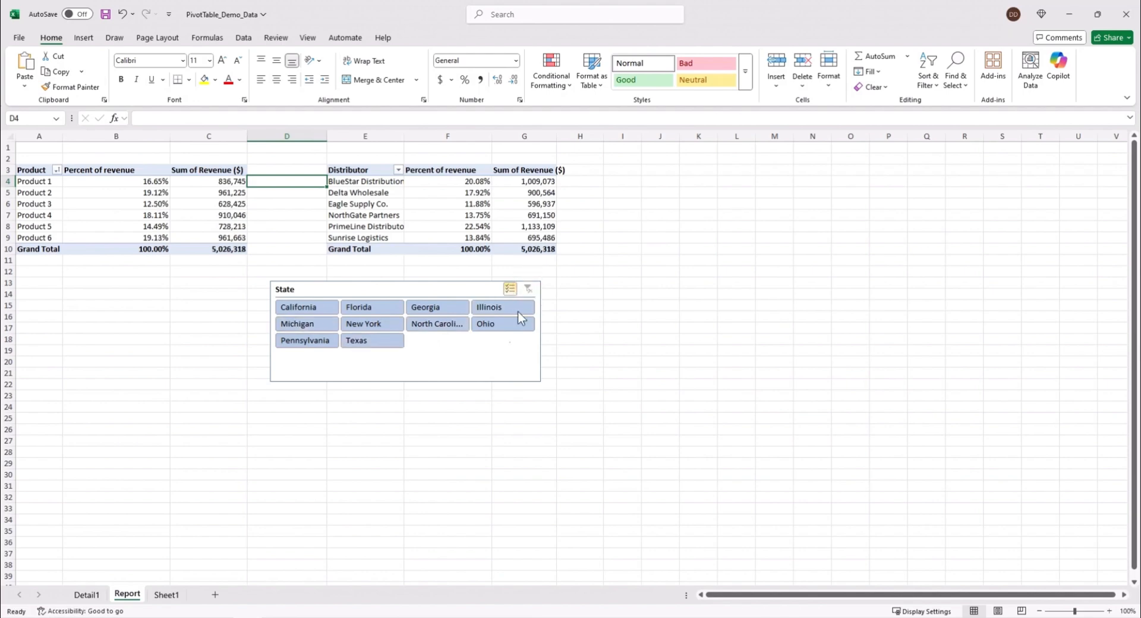
# - Copy the last record of the Sheet1 sales table, row 201, into row 202 directly below it
pyautogui.click(166, 595)
pyautogui.moveTo(1134, 179); pyautogui.dragTo(1126, 562)
pyautogui.scroll(-6, 887, 482)
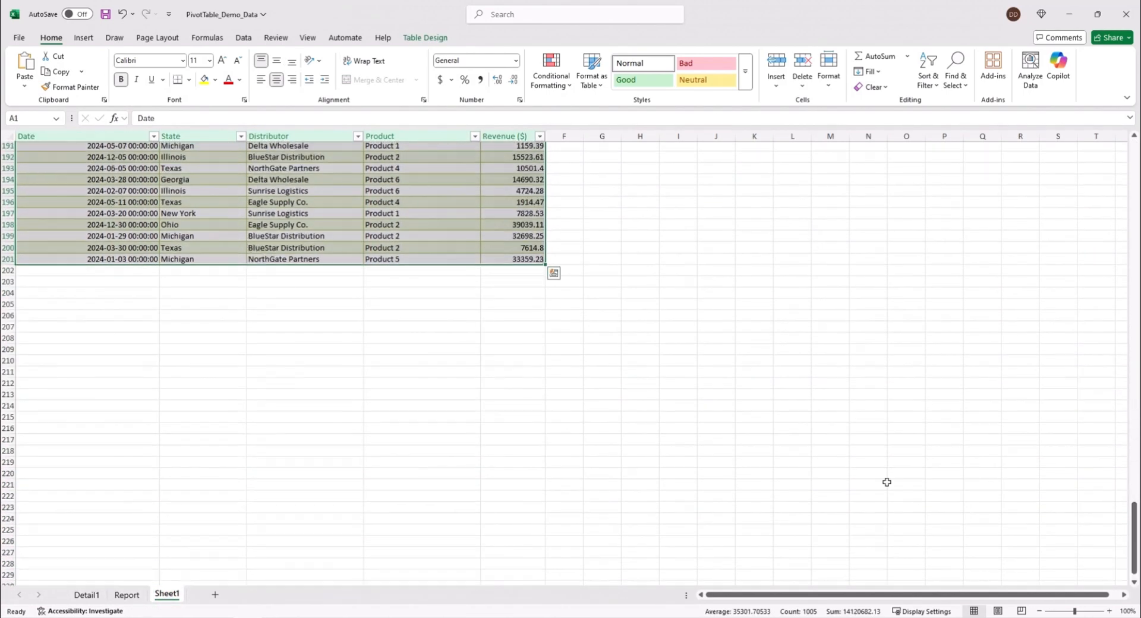
pyautogui.moveTo(135, 323); pyautogui.dragTo(118, 315)
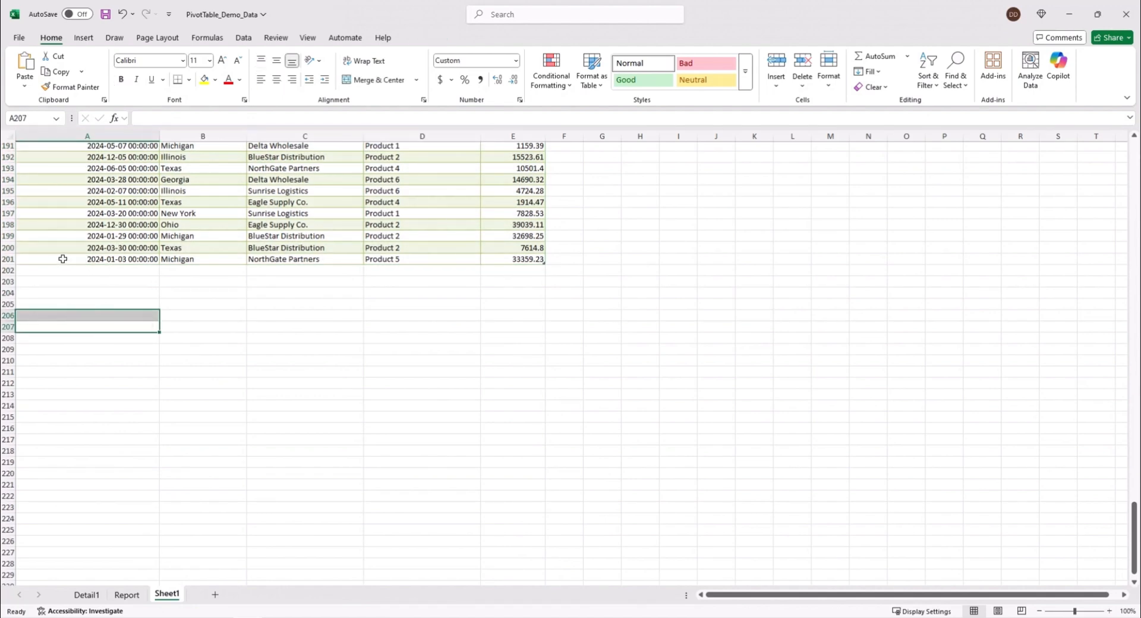
pyautogui.click(63, 259)
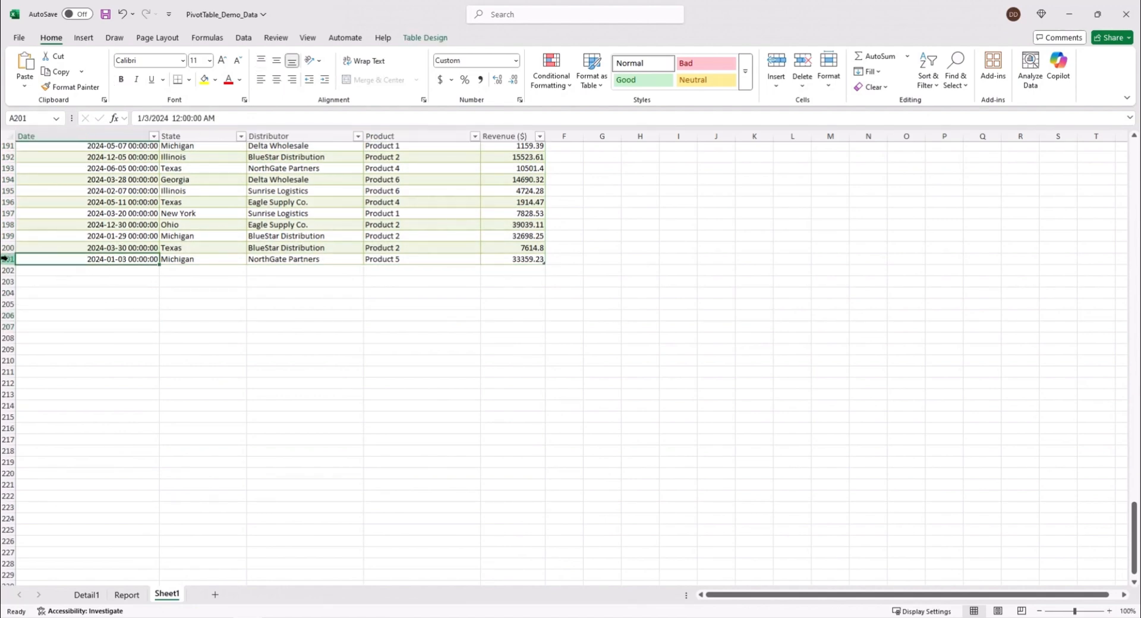
pyautogui.click(5, 260)
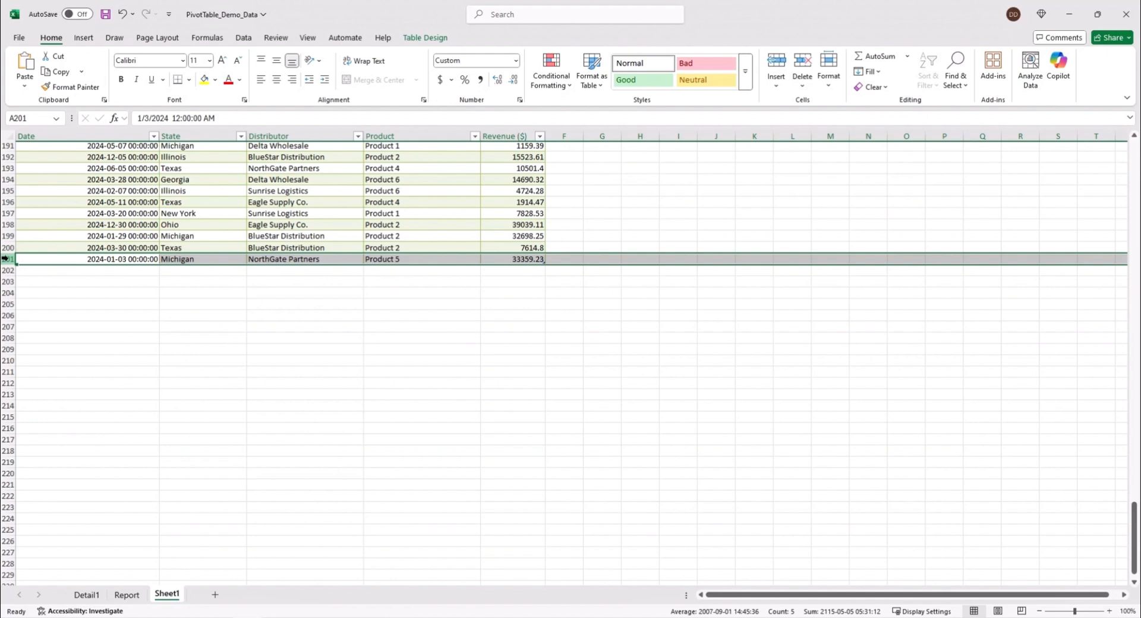
pyautogui.hotkey('ctrl', 'c')
pyautogui.click(5, 271)
pyautogui.press('Return')
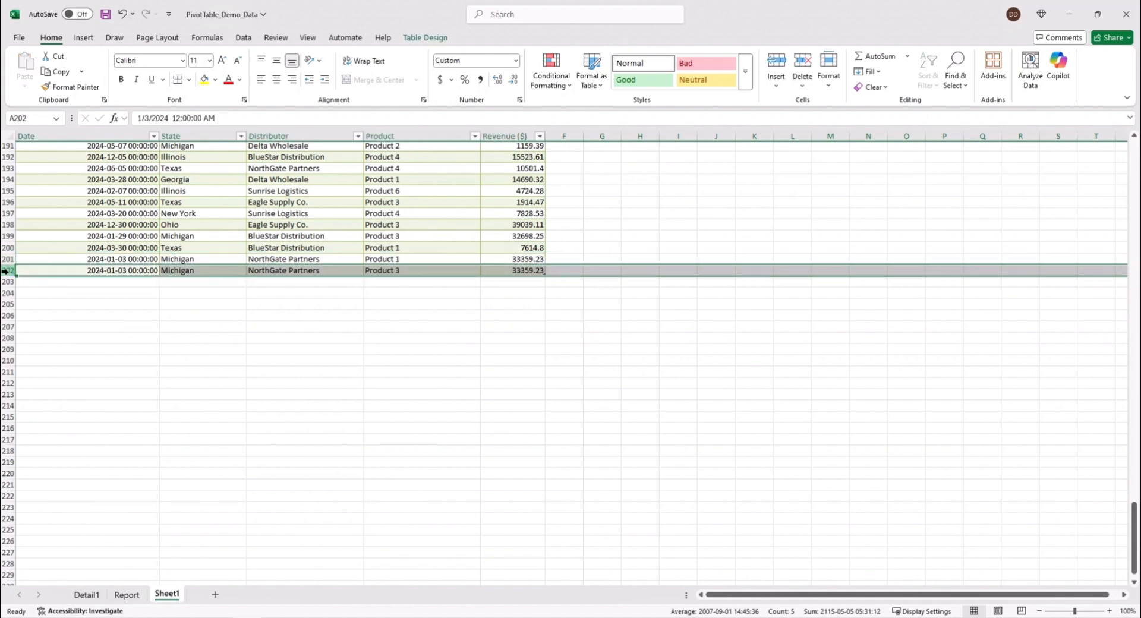
# - Repeat the same sales record in rows 203, 204 and 205 of the source table
pyautogui.click(5, 282)
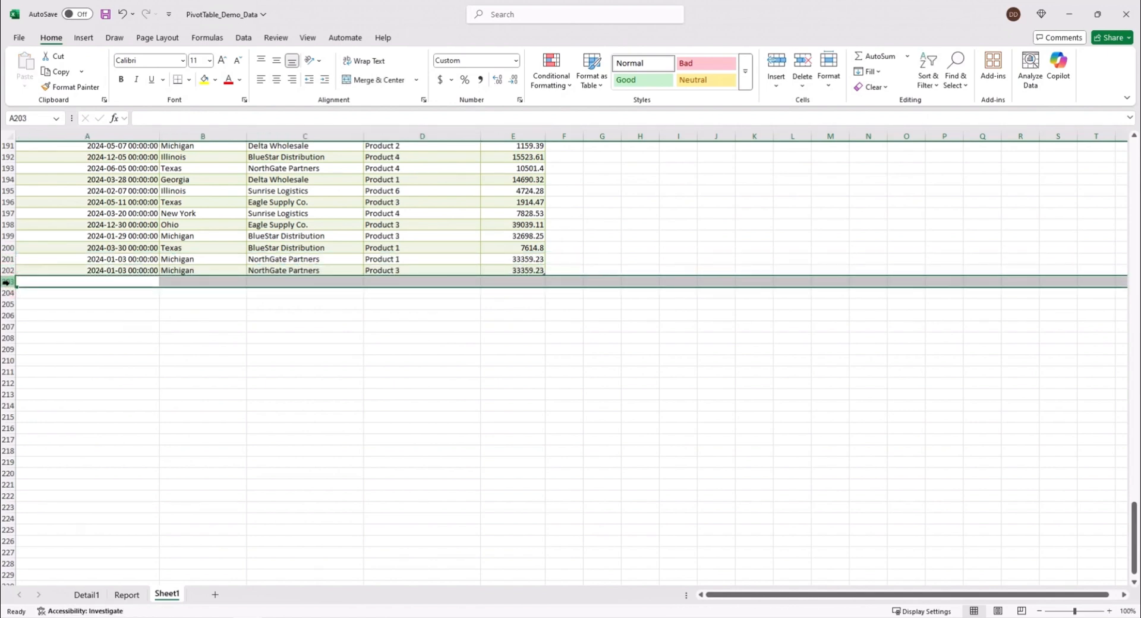
pyautogui.hotkey('ctrl', 'd')
pyautogui.click(4, 293)
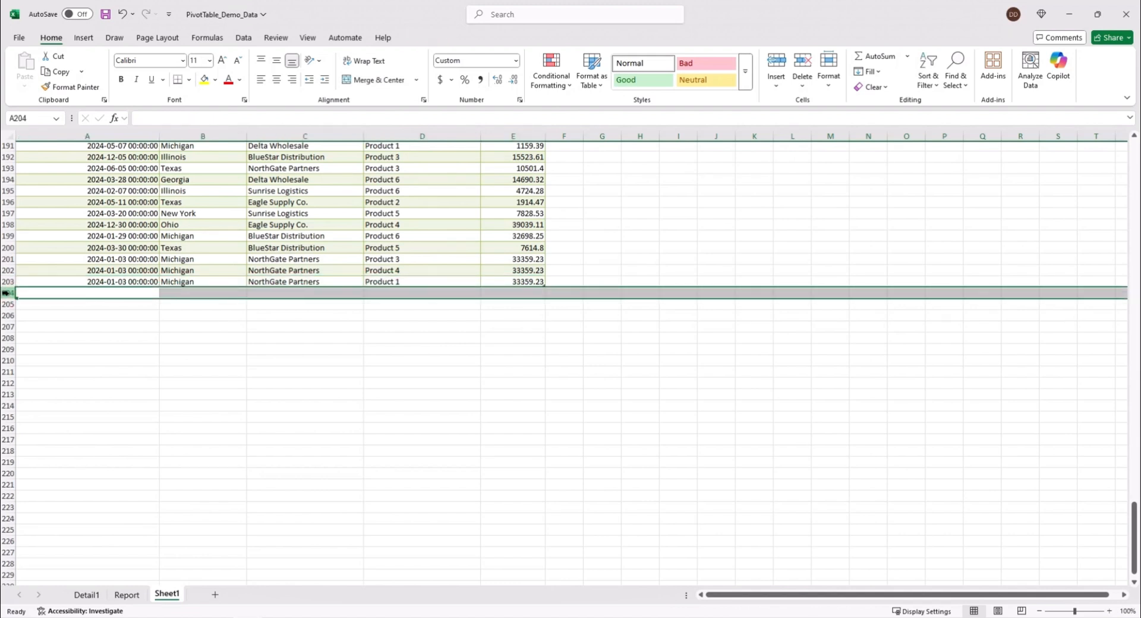
pyautogui.hotkey('ctrl', 'd')
pyautogui.click(5, 305)
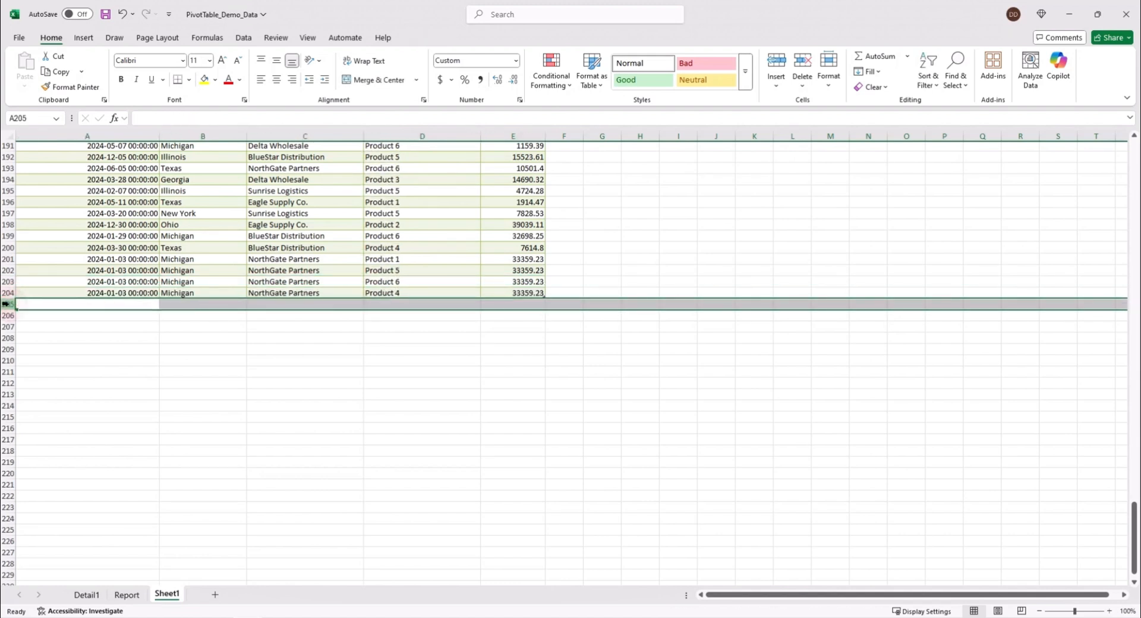
pyautogui.hotkey('ctrl', 'd')
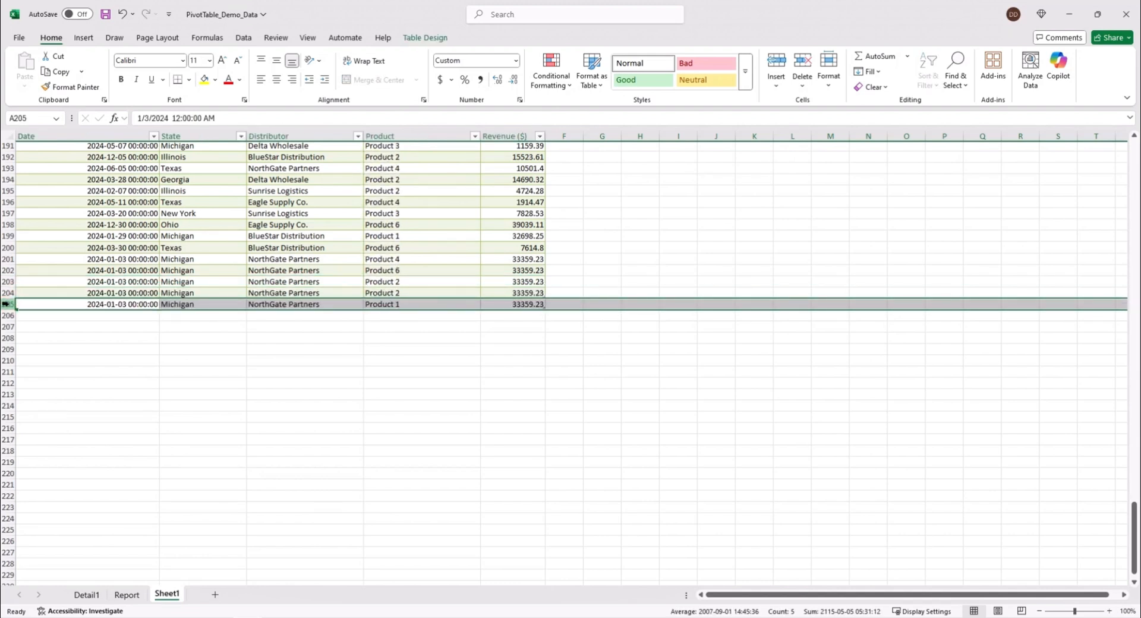
# - Refresh the product PivotTable on the Report sheet to include the added source rows
pyautogui.click(127, 594)
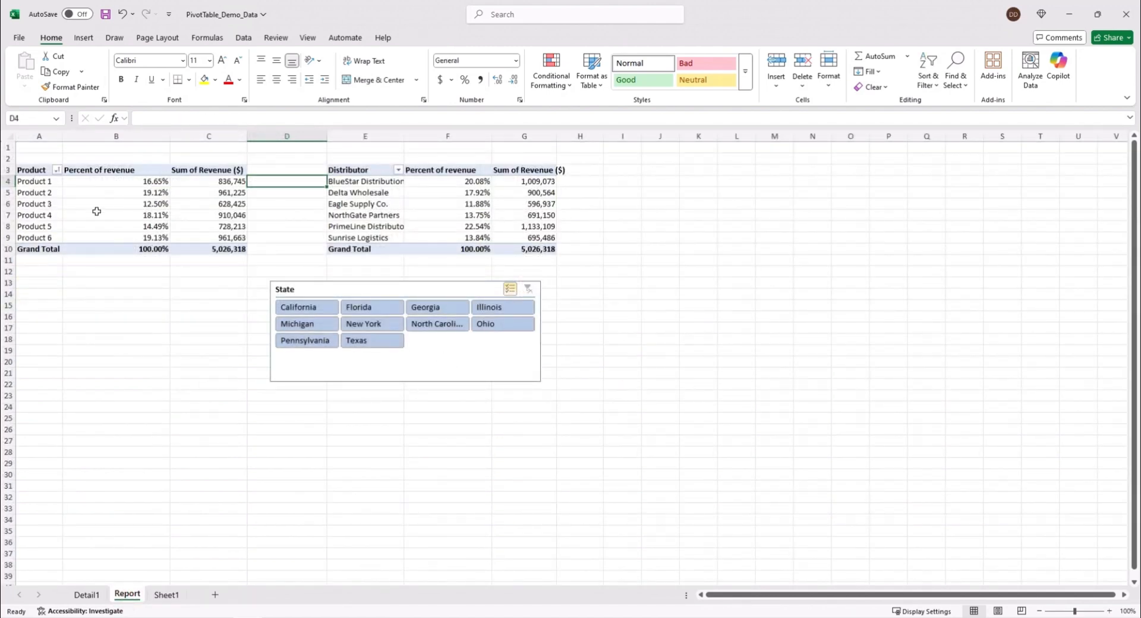
pyautogui.moveTo(93, 204)
pyautogui.rightClick(92, 191)
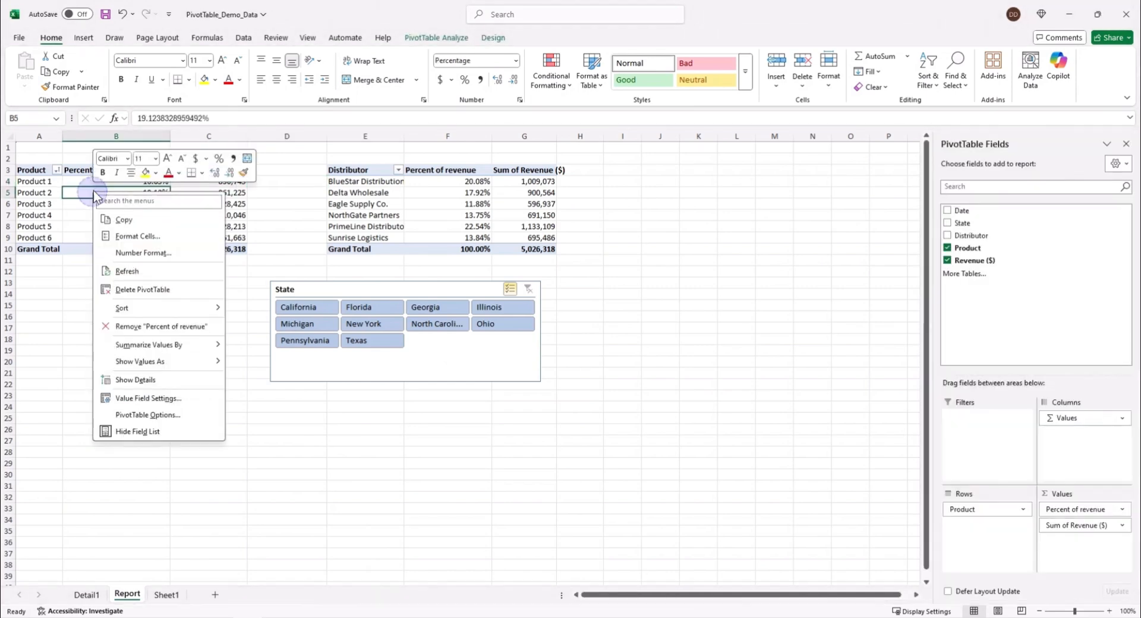
pyautogui.click(130, 270)
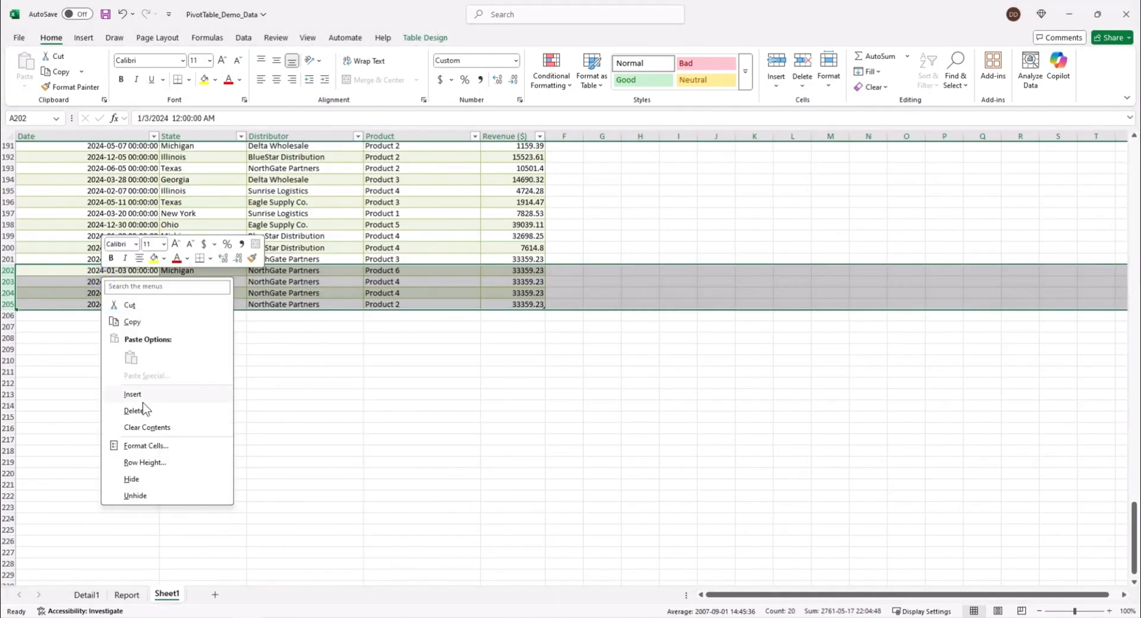
# - Delete the duplicated rows 202 to 205 from Sheet1 and refresh the distributor PivotTable on the Report sheet
pyautogui.click(140, 410)
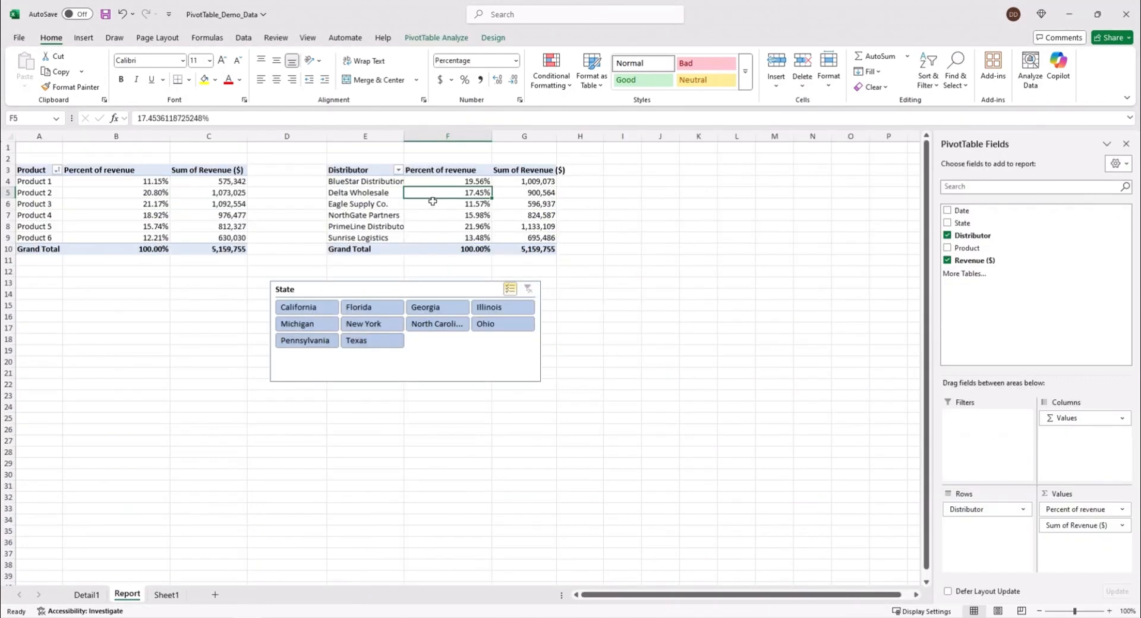
pyautogui.rightClick(432, 202)
pyautogui.click(457, 277)
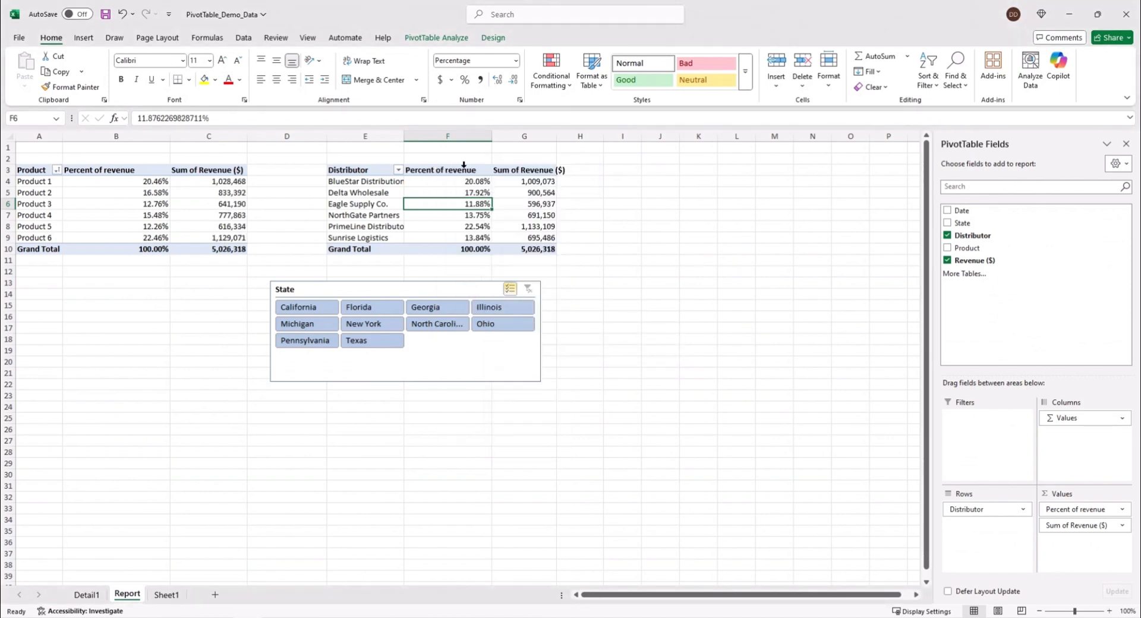
# - Insert a pie PivotChart based on the product PivotTable, after previewing the line and bar chart types
pyautogui.click(460, 179)
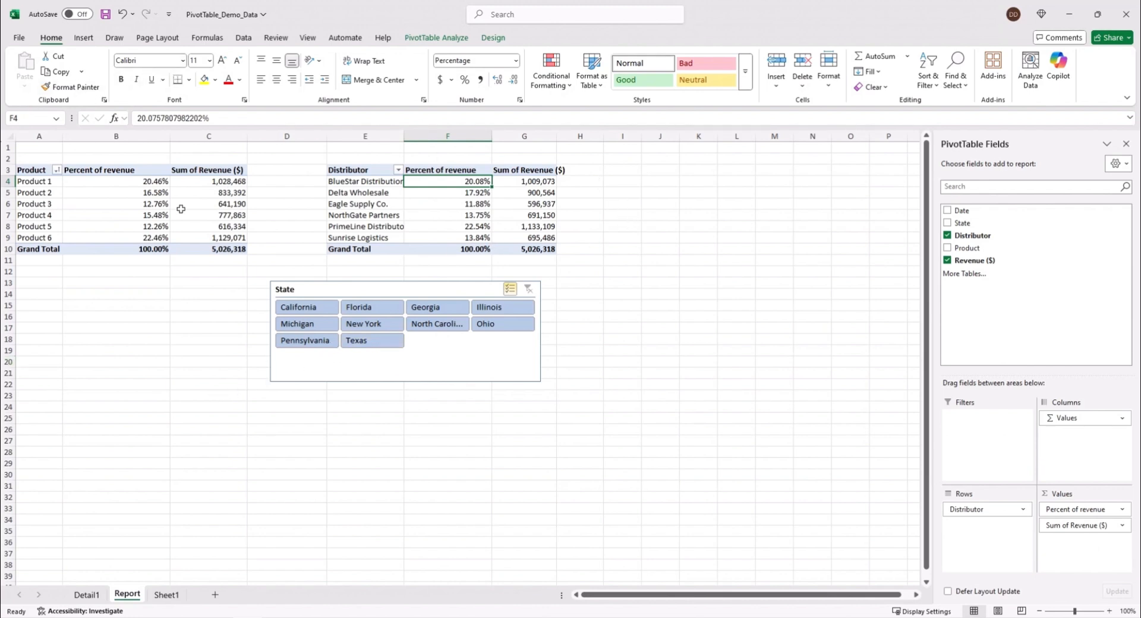
pyautogui.click(153, 204)
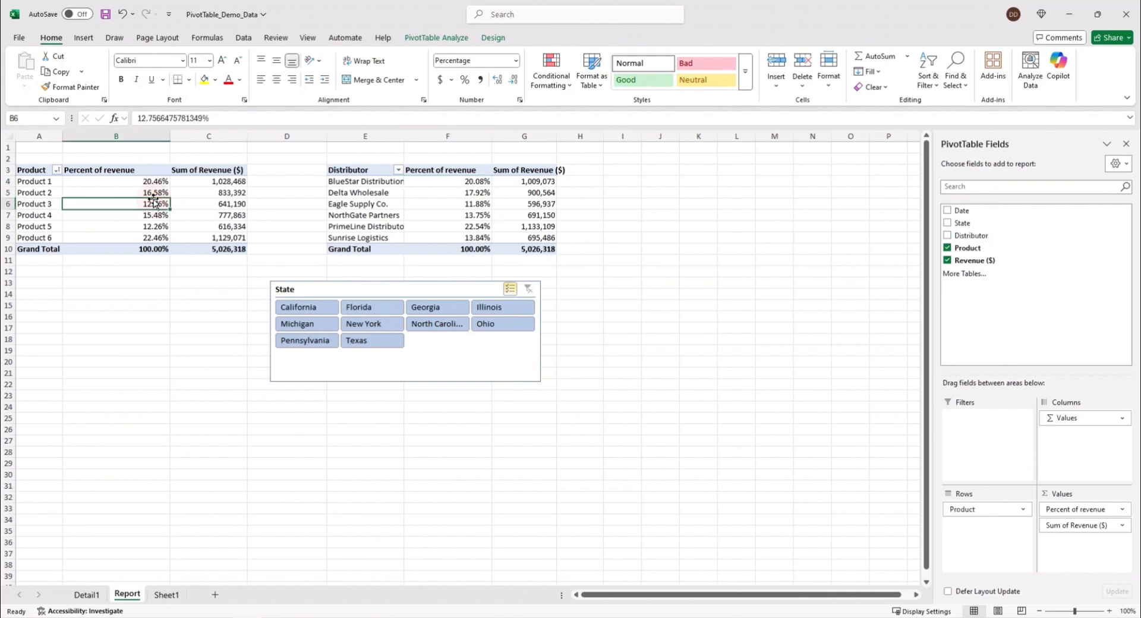
pyautogui.click(440, 37)
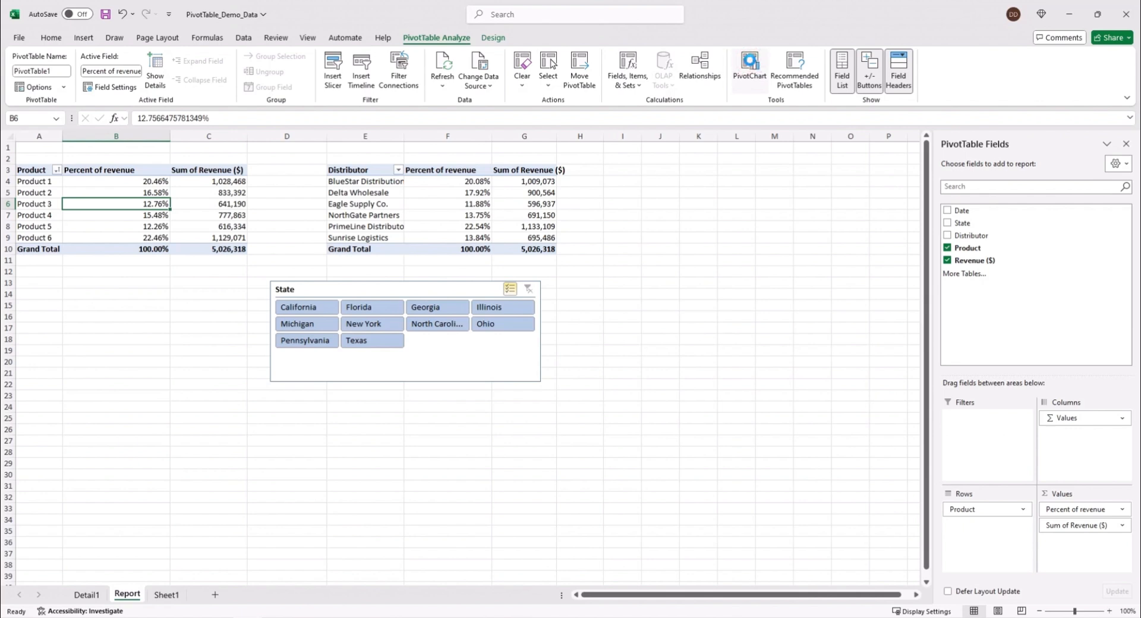
pyautogui.click(750, 65)
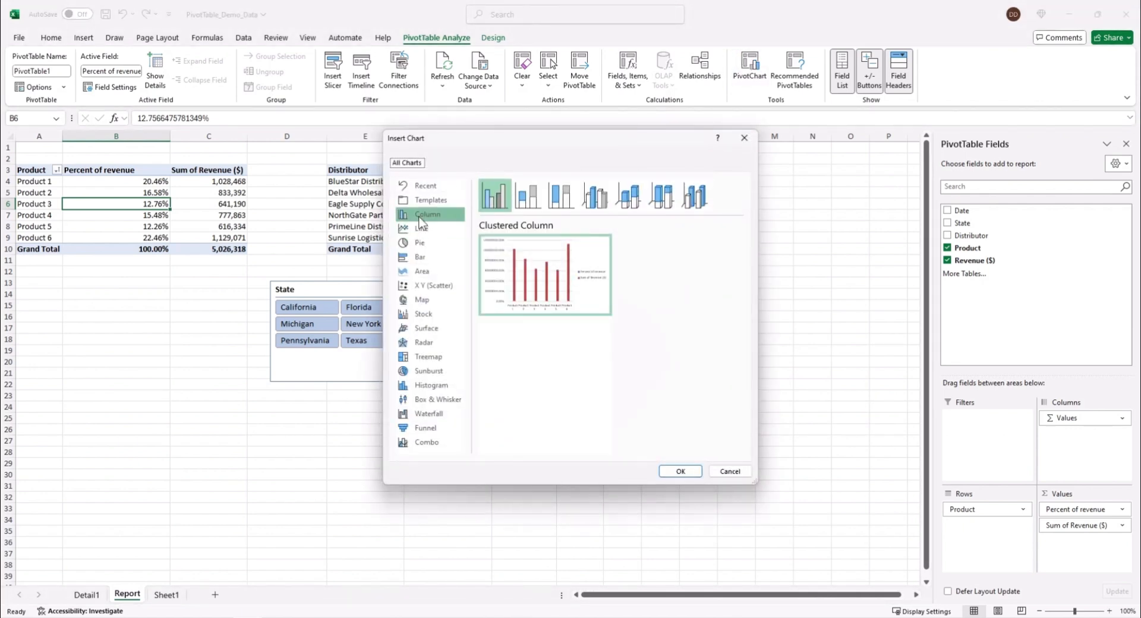
pyautogui.click(417, 229)
pyautogui.click(419, 243)
pyautogui.click(421, 258)
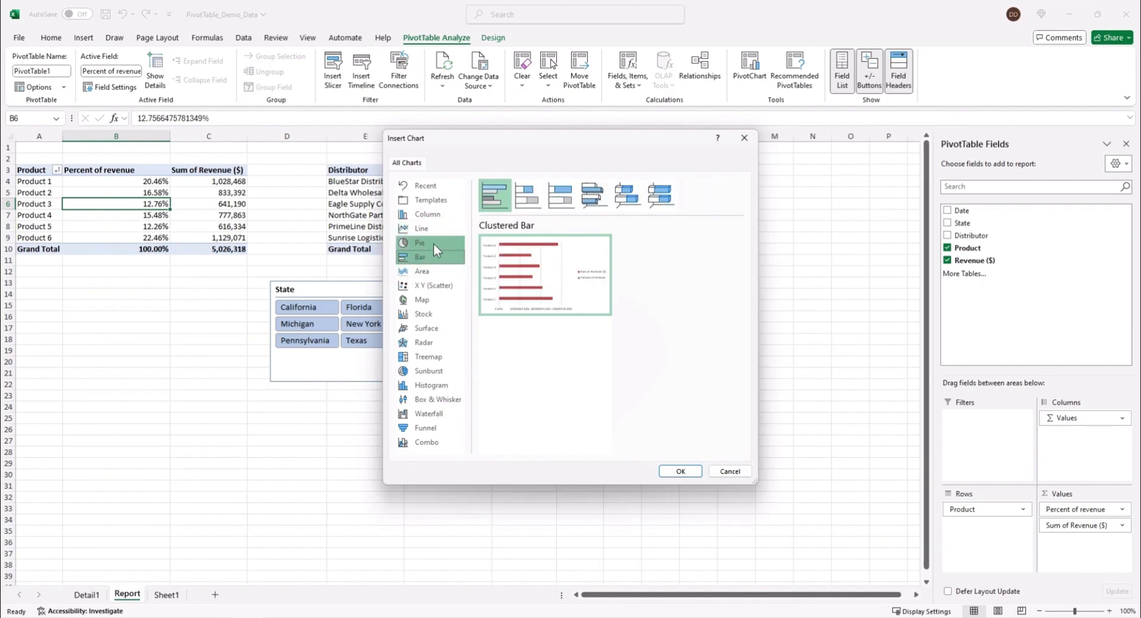
pyautogui.click(434, 243)
pyautogui.click(681, 471)
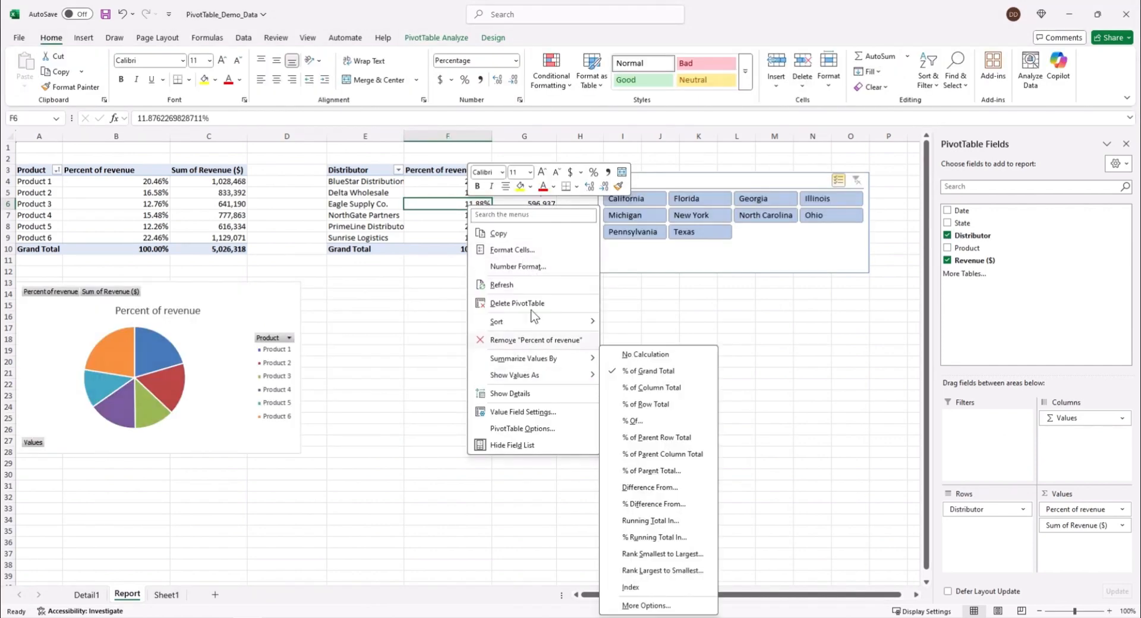
# - Insert a clustered column PivotChart based on the distributor PivotTable and reposition it on the Report sheet
pyautogui.click(433, 38)
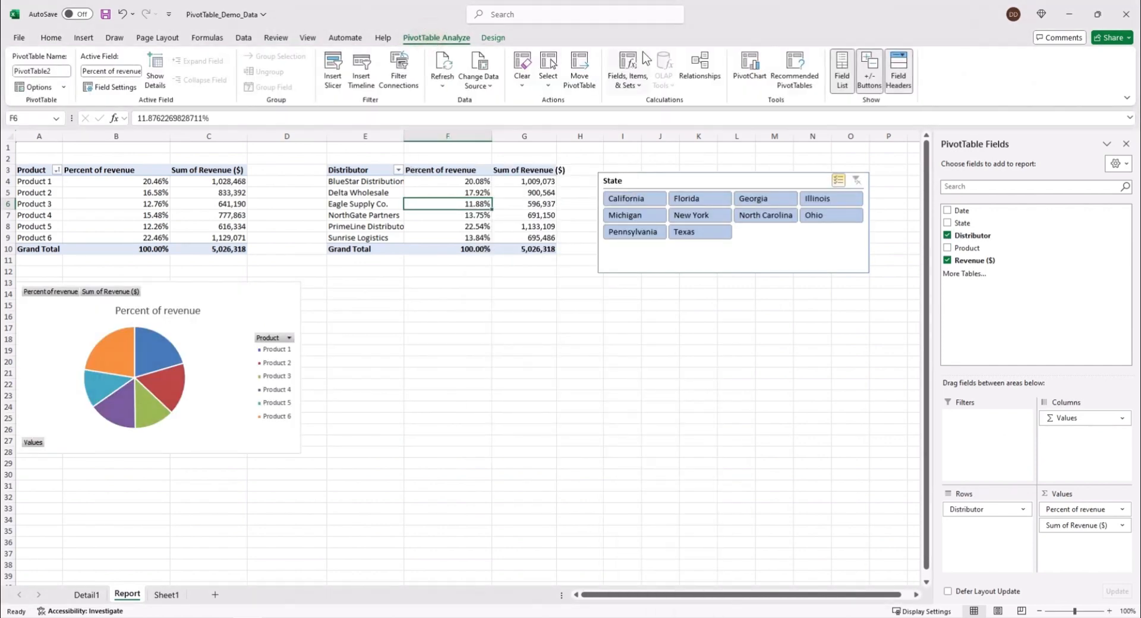
pyautogui.click(748, 70)
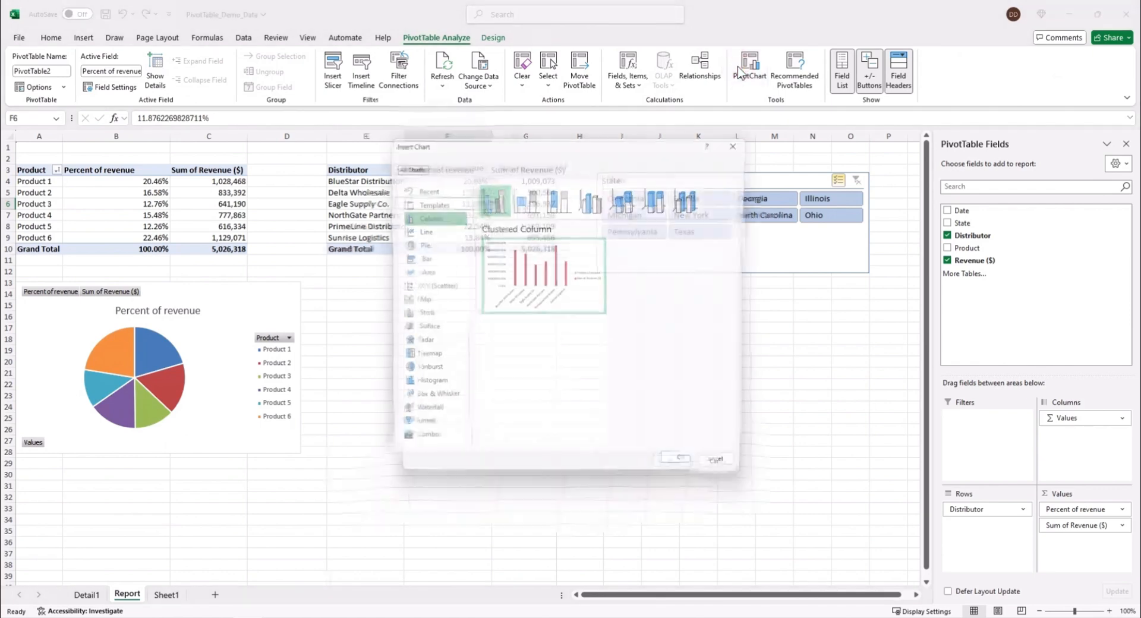
pyautogui.click(675, 468)
pyautogui.moveTo(503, 296)
pyautogui.mouseDown()
pyautogui.moveTo(524, 298)
pyautogui.moveTo(511, 308)
pyautogui.mouseUp()
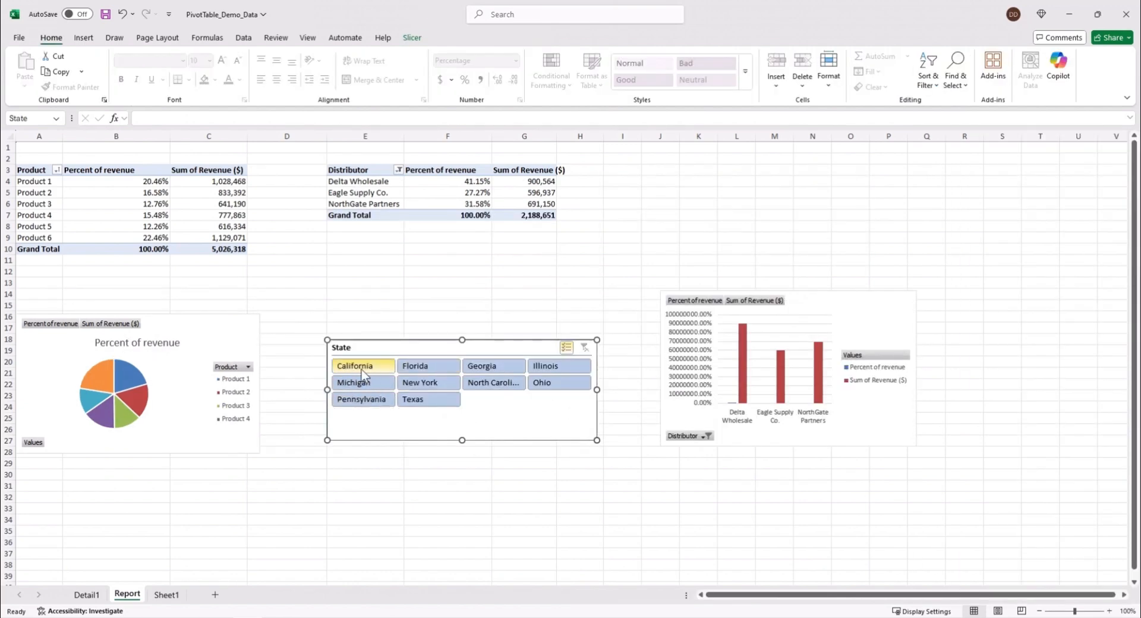
# - Exclude California, Florida, Texas, North Carolina and Illinois from both PivotTables and their charts with the State slicer
pyautogui.click(365, 366)
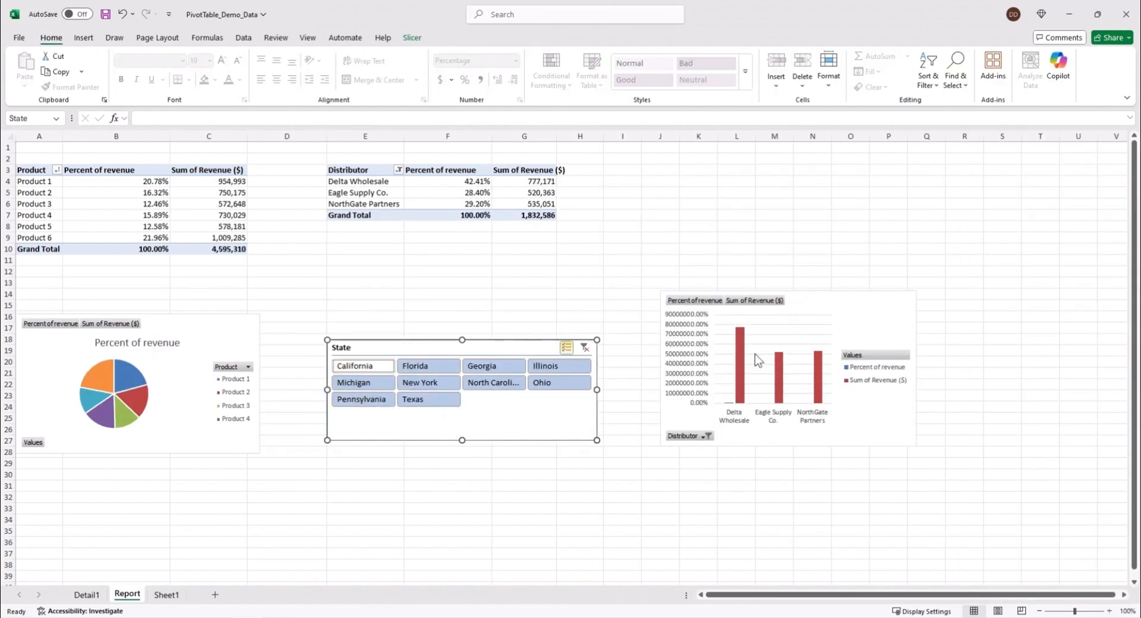
pyautogui.click(445, 365)
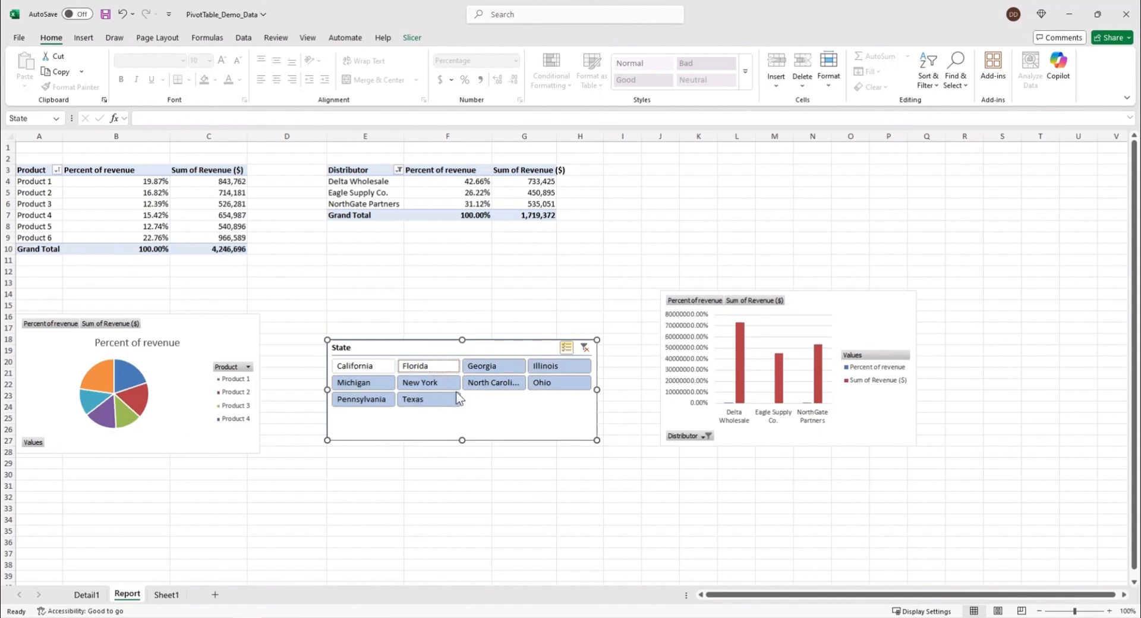
pyautogui.click(437, 398)
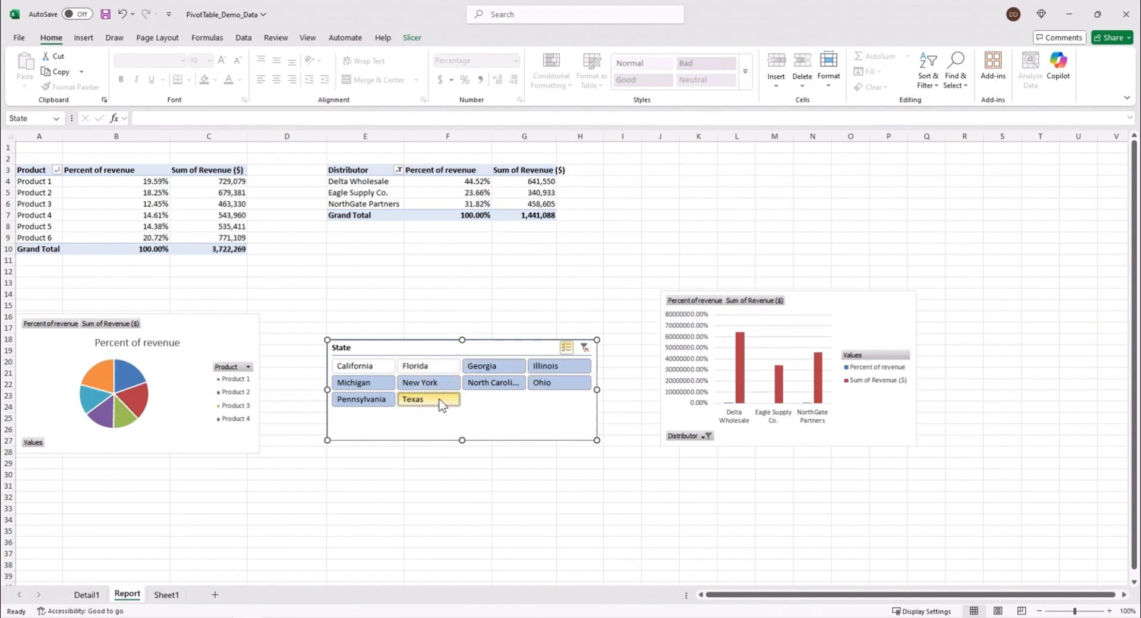
pyautogui.click(501, 382)
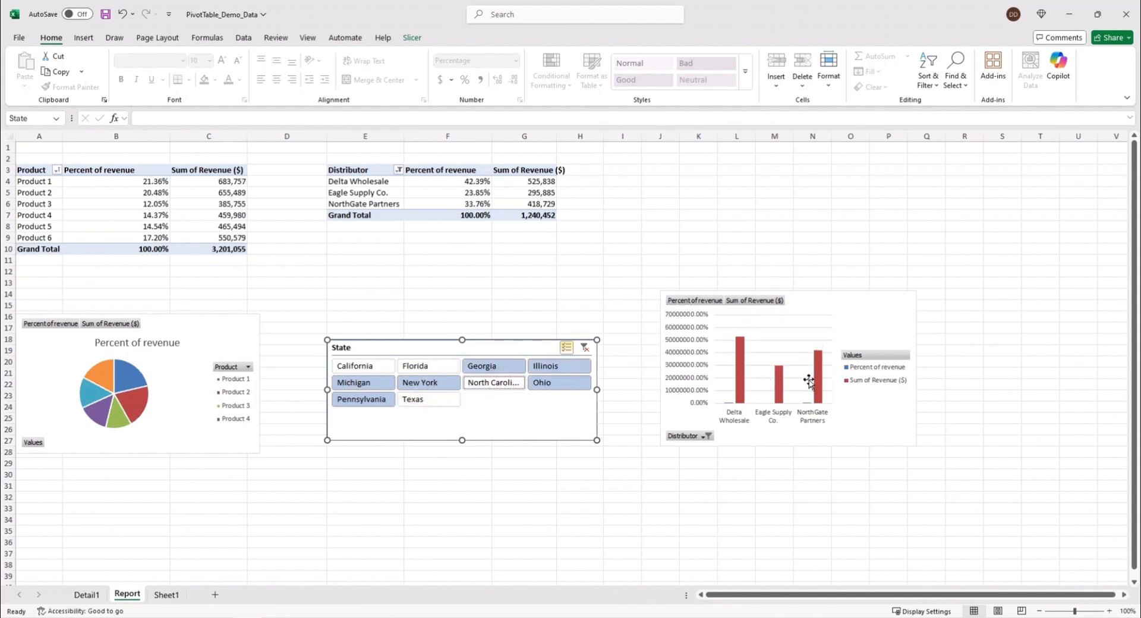
pyautogui.click(547, 366)
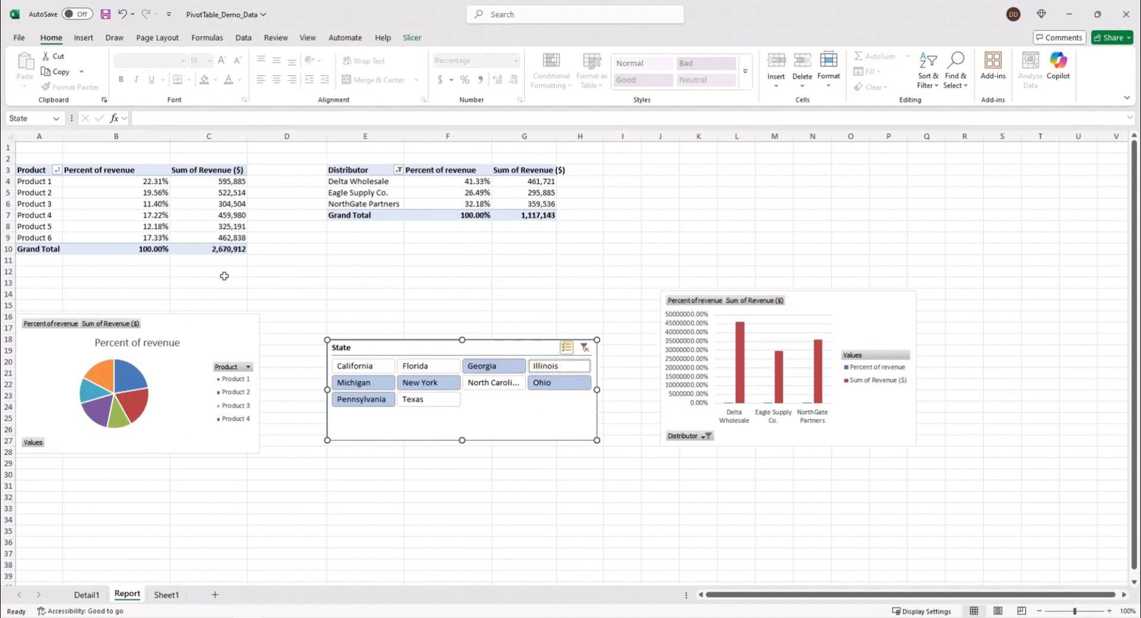
# - Remove the distributor column PivotChart from the Report sheet and select the product pie PivotChart
pyautogui.click(818, 330)
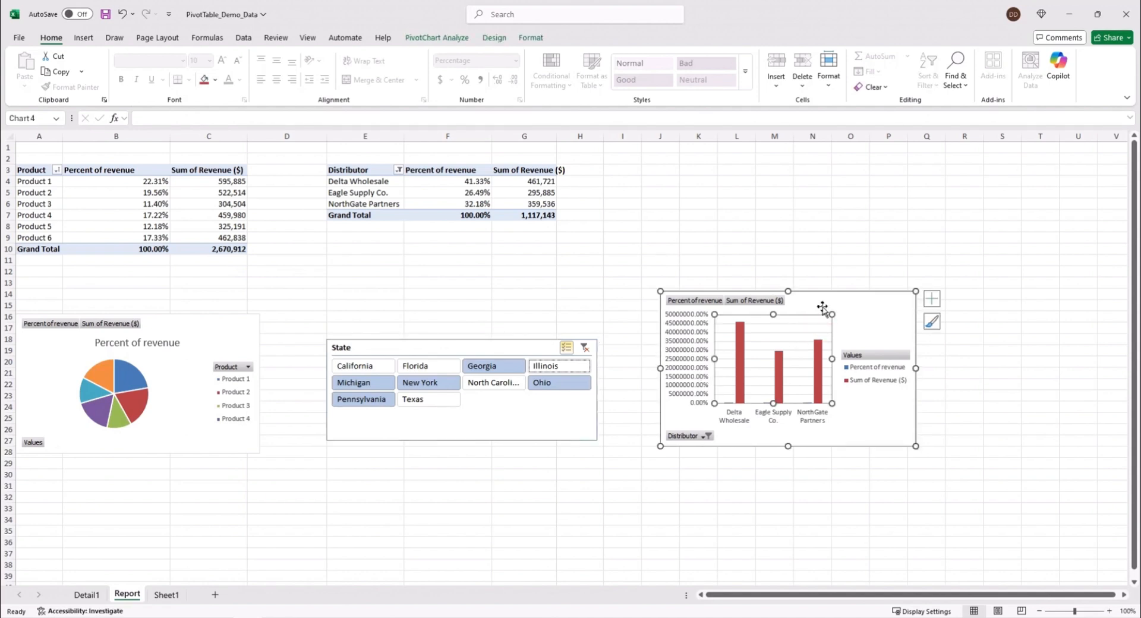
pyautogui.rightClick(823, 306)
pyautogui.click(852, 254)
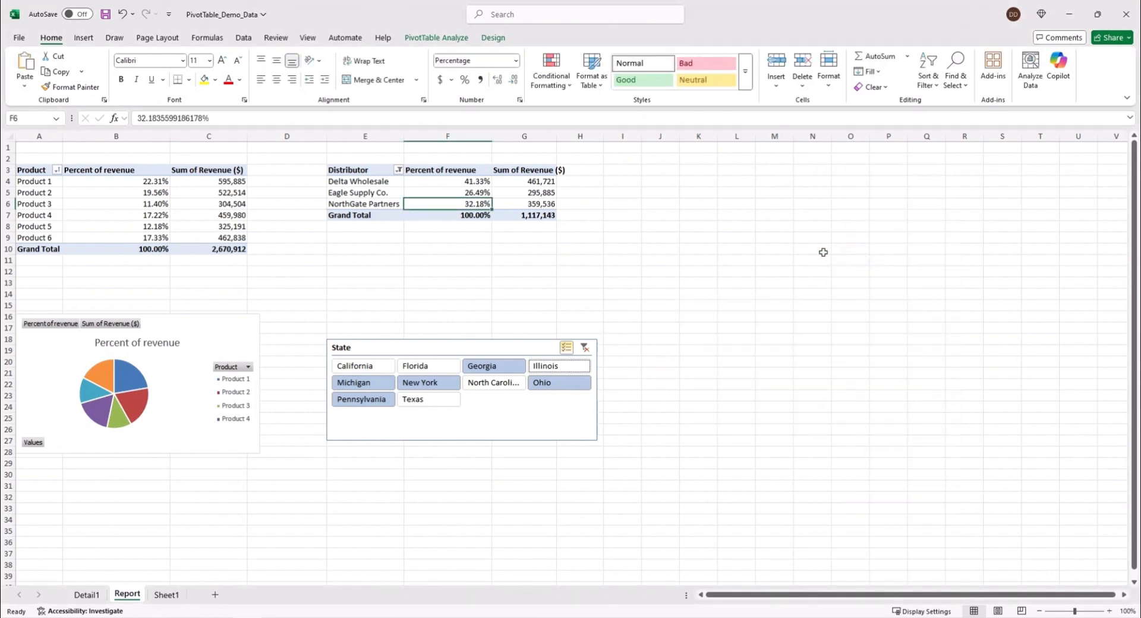
pyautogui.click(201, 346)
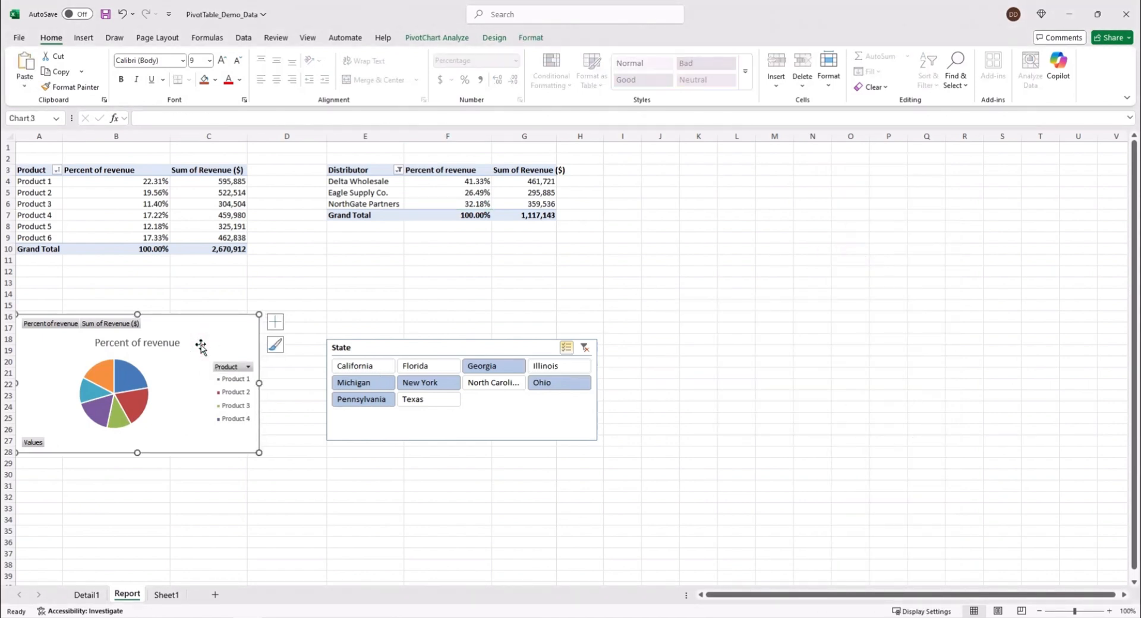